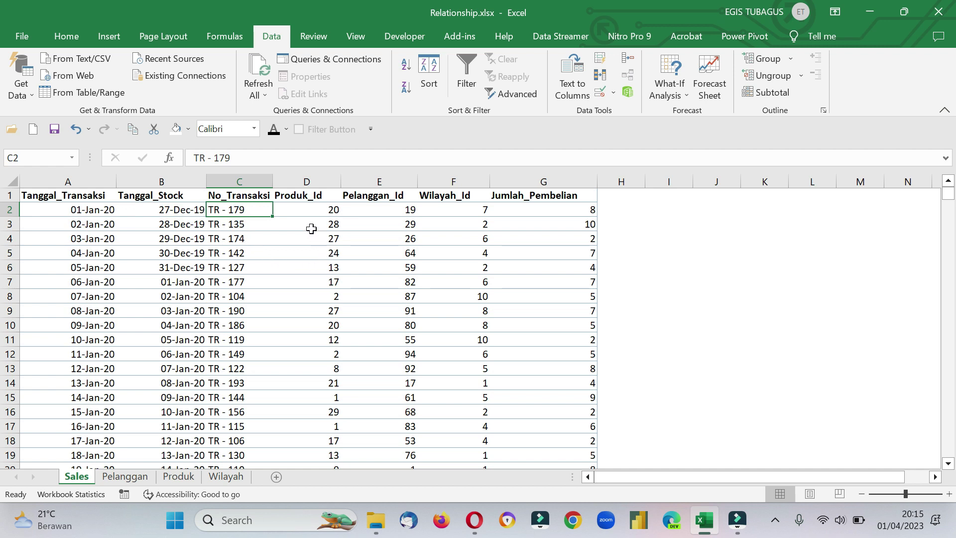
- Examine the Produk_Id, Pelanggan_Id and Wilayah_Id columns of the Sales sheet
left_click(308, 210)
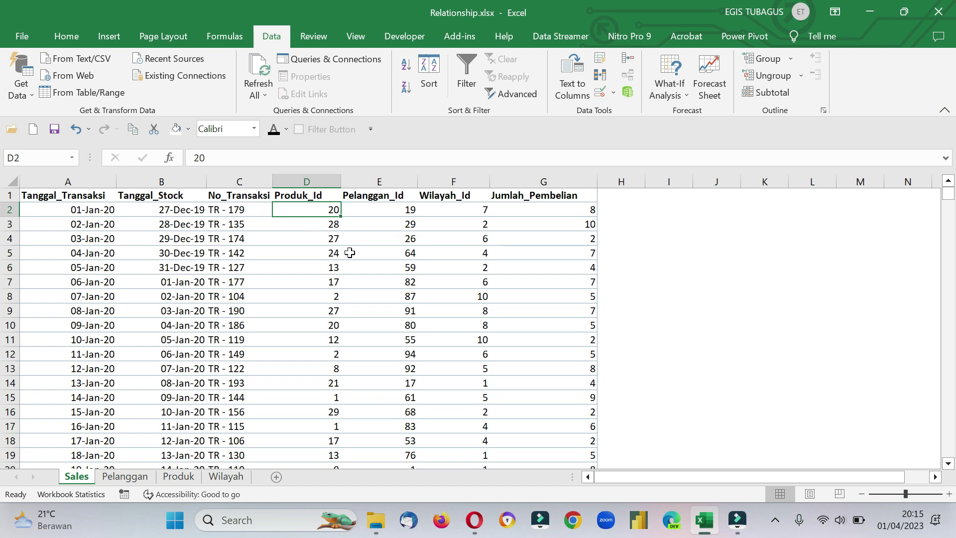
left_click(387, 214)
left_click(448, 210)
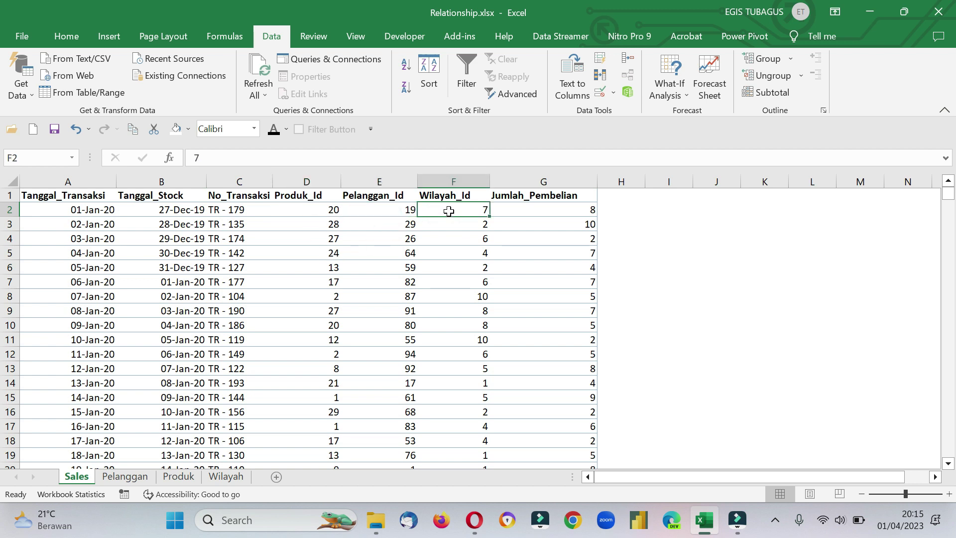
left_click(320, 189)
key("ctrl+shift+Down")
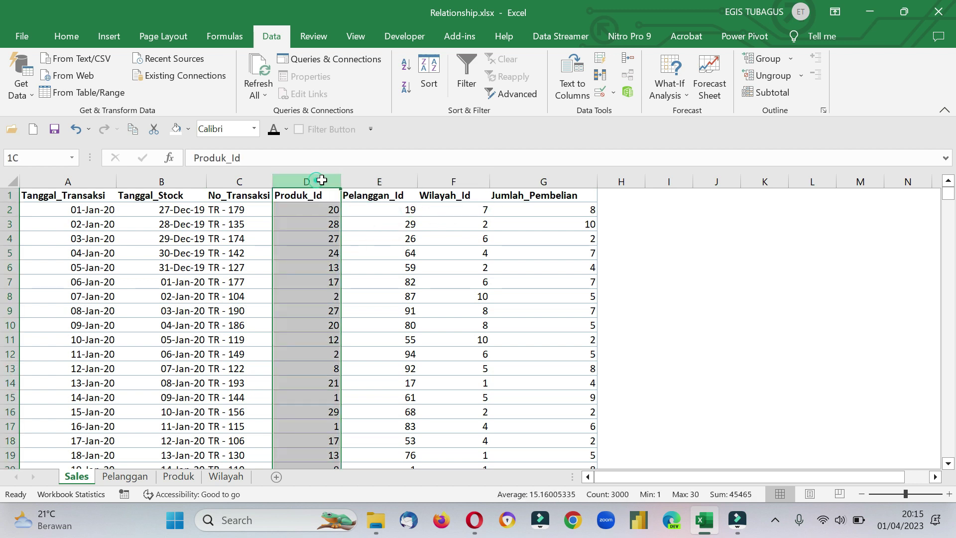
key("shift+Right")
key("shift+Right")
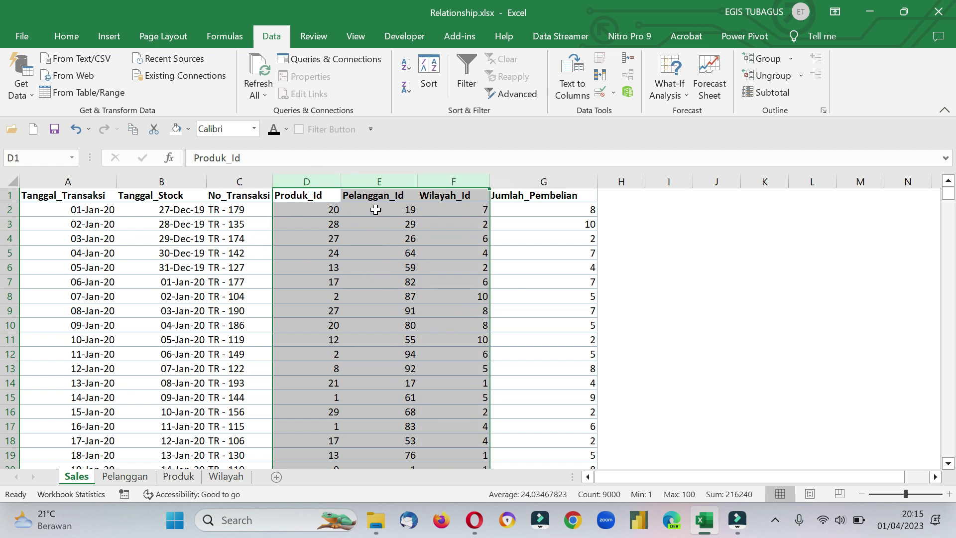
left_click(328, 210)
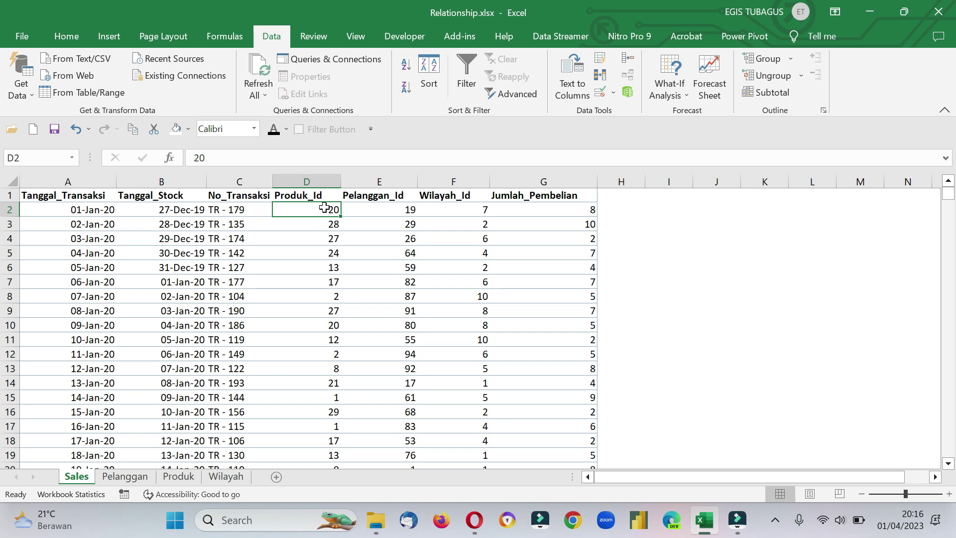
- Look up the first sale's Produk_Id and Pelanggan_Id against the matching records in the Produk and Pelanggan sheets
left_click(179, 477)
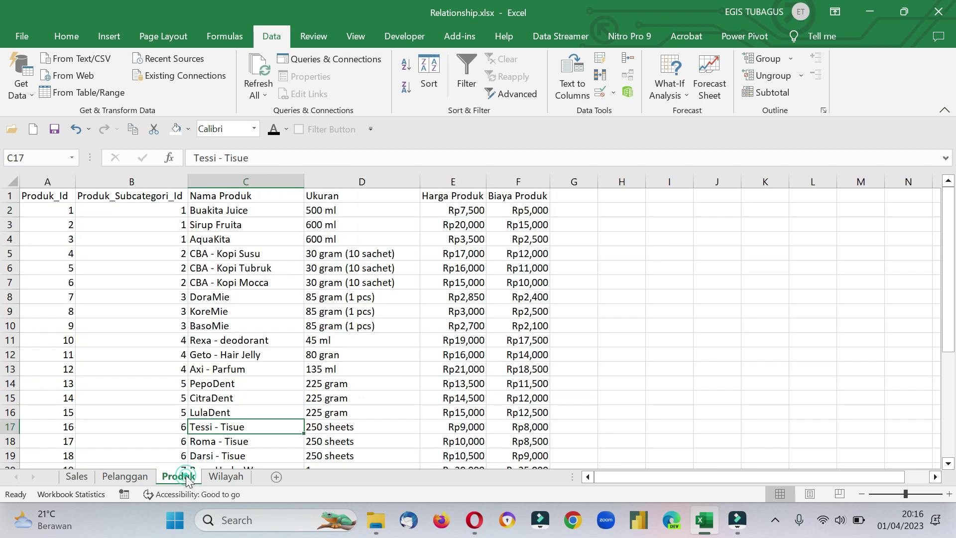
left_click(56, 214)
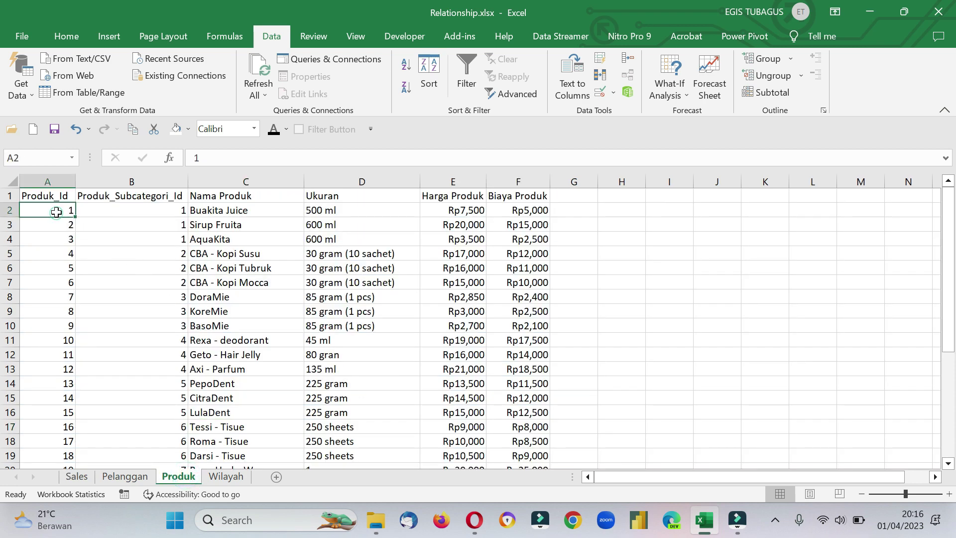
left_click_drag(172, 219, 507, 221)
left_click(77, 477)
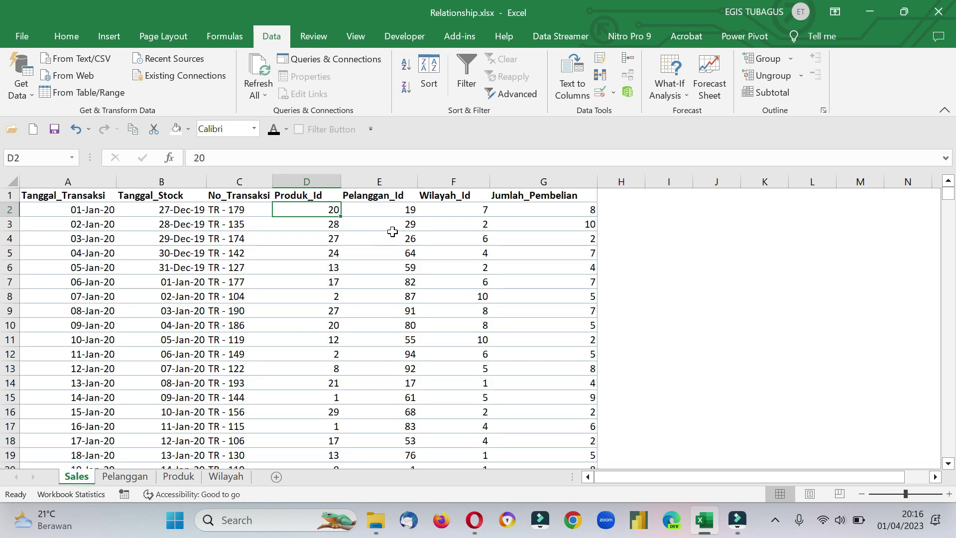
left_click(397, 212)
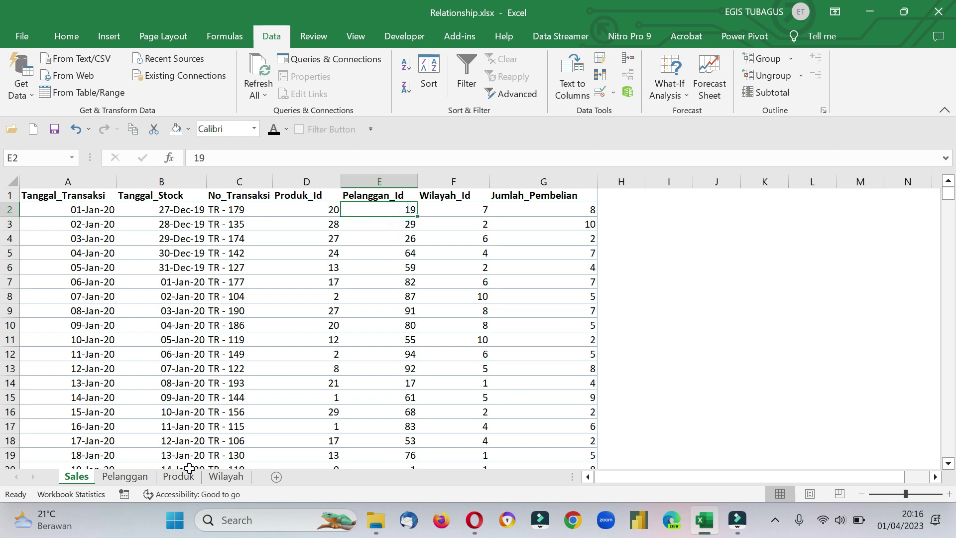
left_click(125, 476)
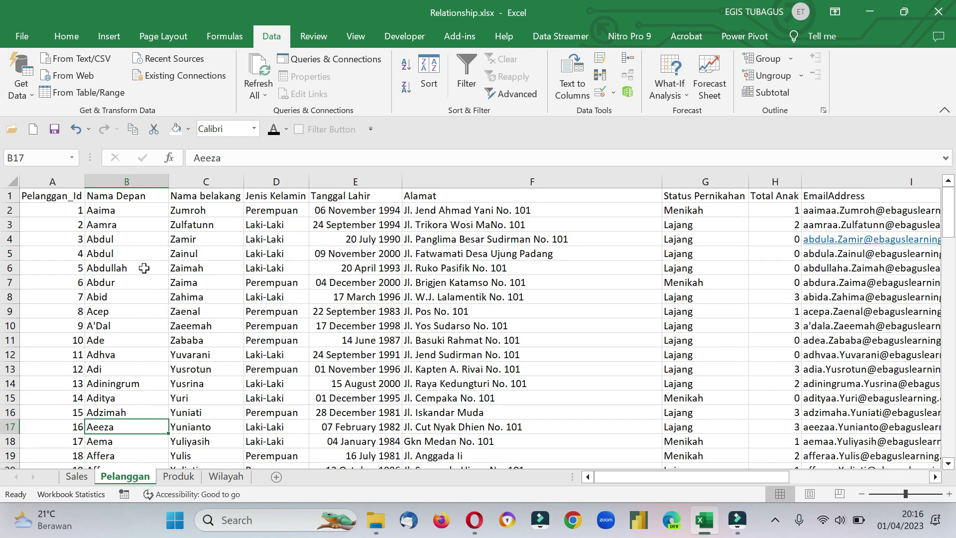
left_click(127, 213)
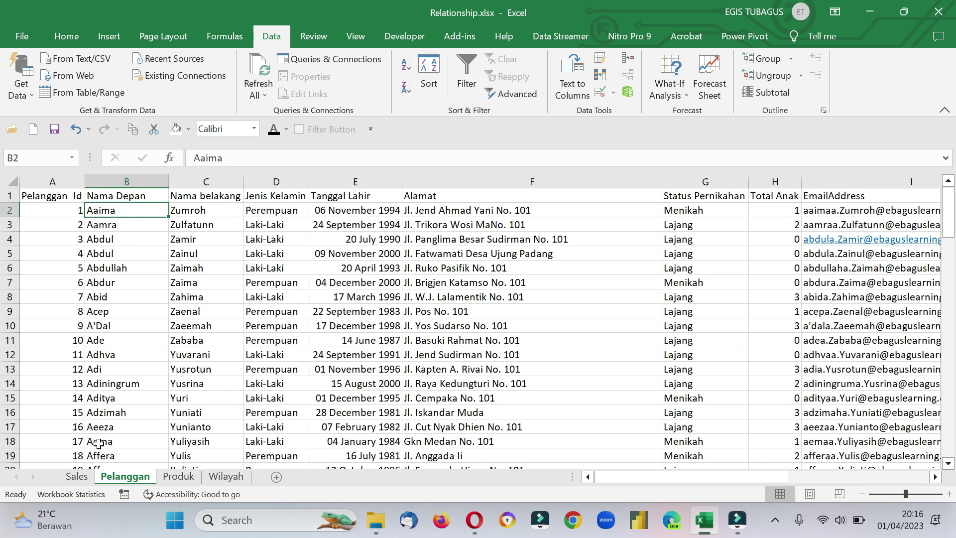
scroll(107, 448, "down", 1)
left_click_drag(104, 426, 251, 429)
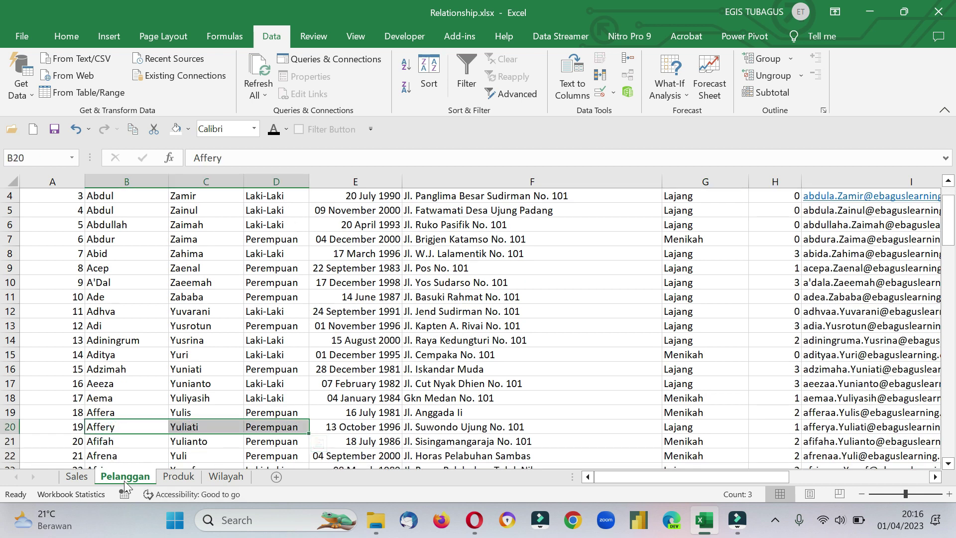
left_click(75, 477)
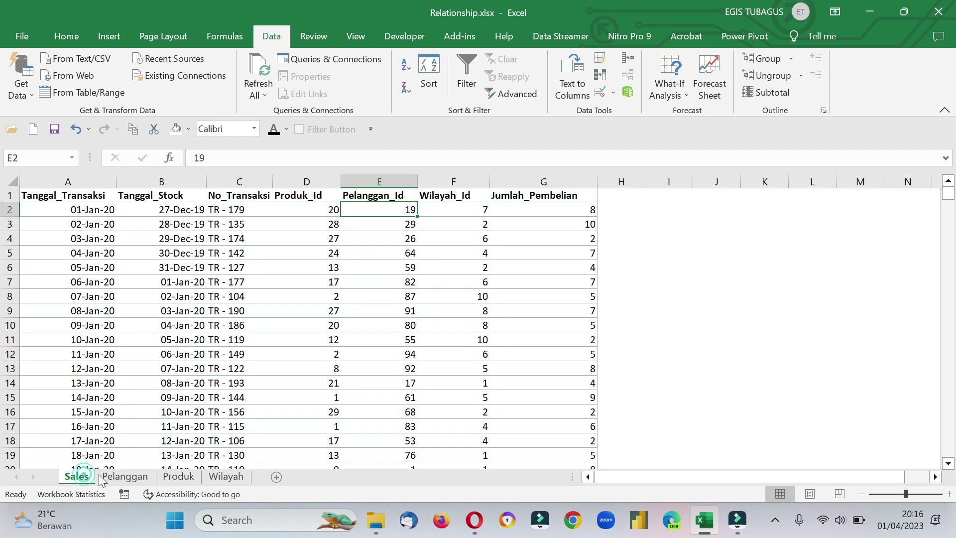
- Compare the Sales sheet's Wilayah_Id with the Wilayah sheet and review how the Sales ID columns match all three lookup sheets
left_click(456, 211)
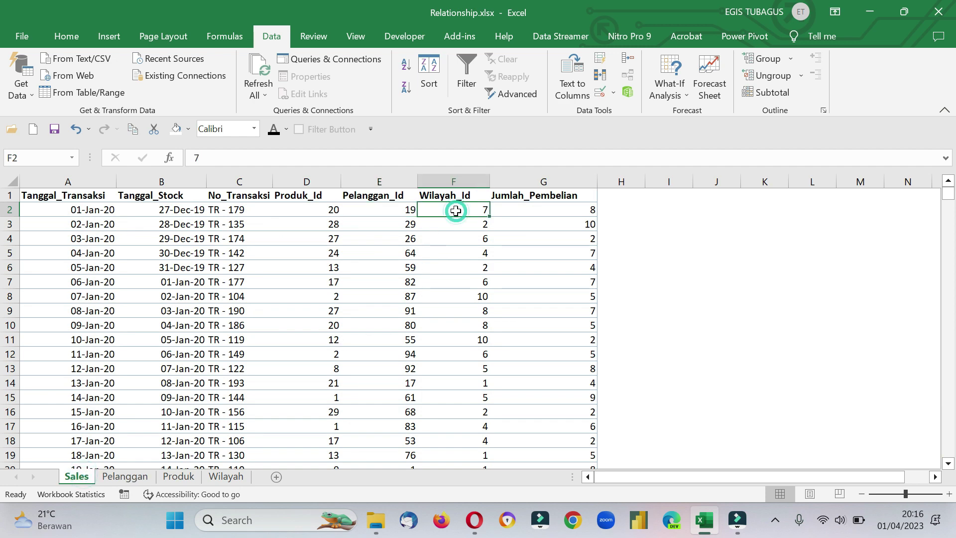
left_click(230, 476)
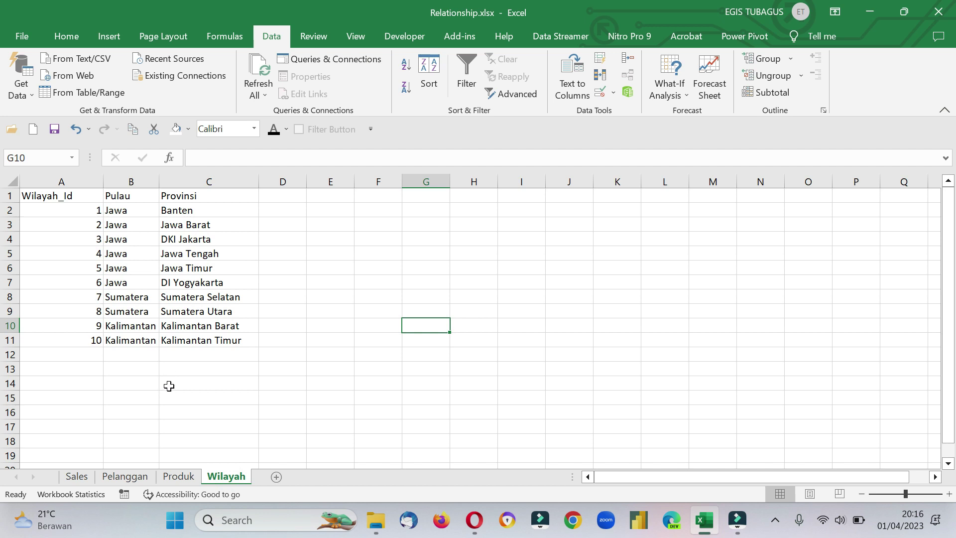
left_click(79, 476)
left_click_drag(320, 210, 462, 304)
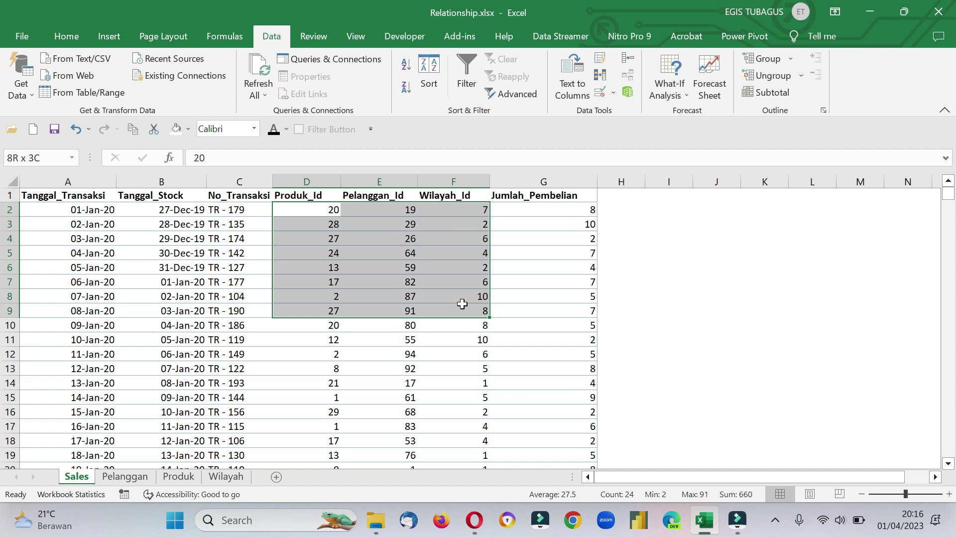
left_click(317, 209)
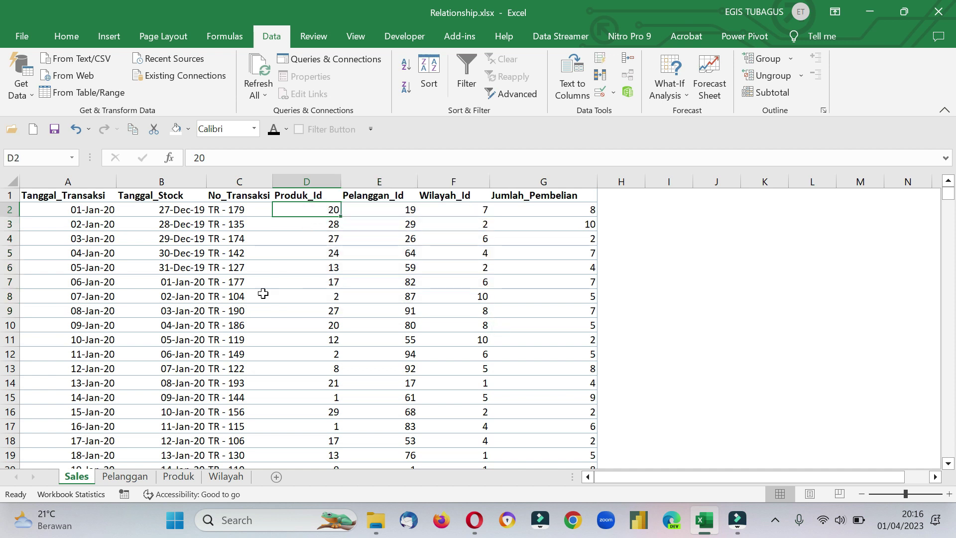
left_click(125, 476)
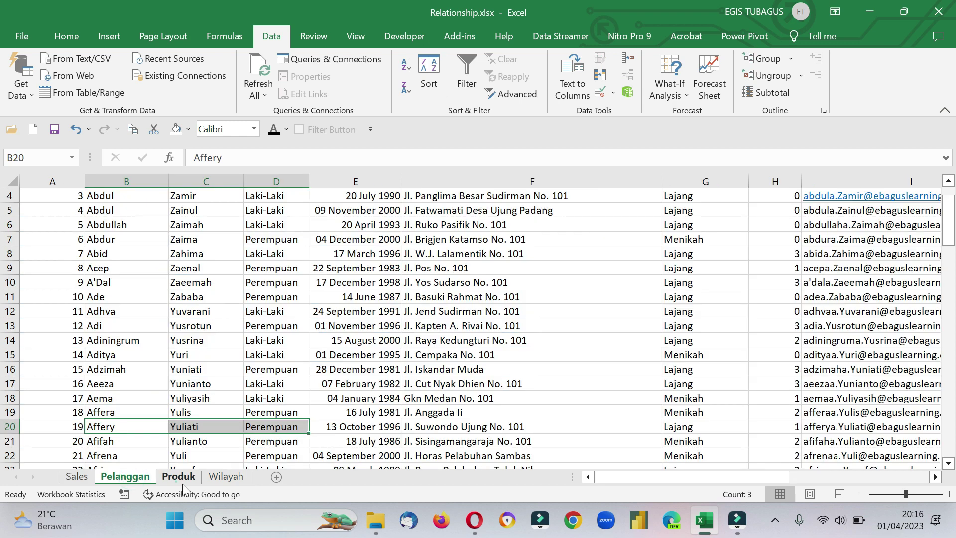
left_click(180, 479)
left_click(225, 479)
left_click(85, 477)
left_click(290, 295)
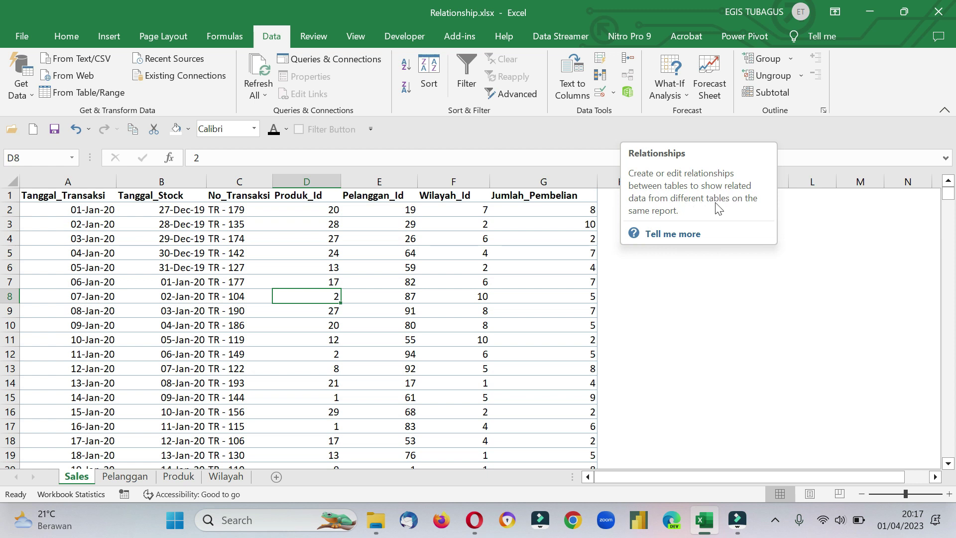
- Read the Relationships help article on the requirements and procedure for relating tables, and close the help
left_click(679, 235)
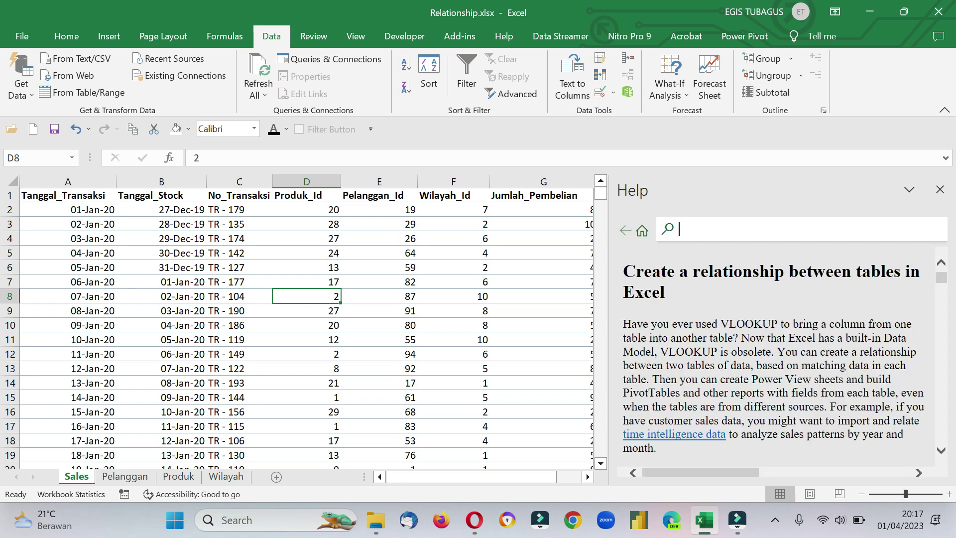
scroll(726, 344, "down", 2)
scroll(725, 344, "up", 1)
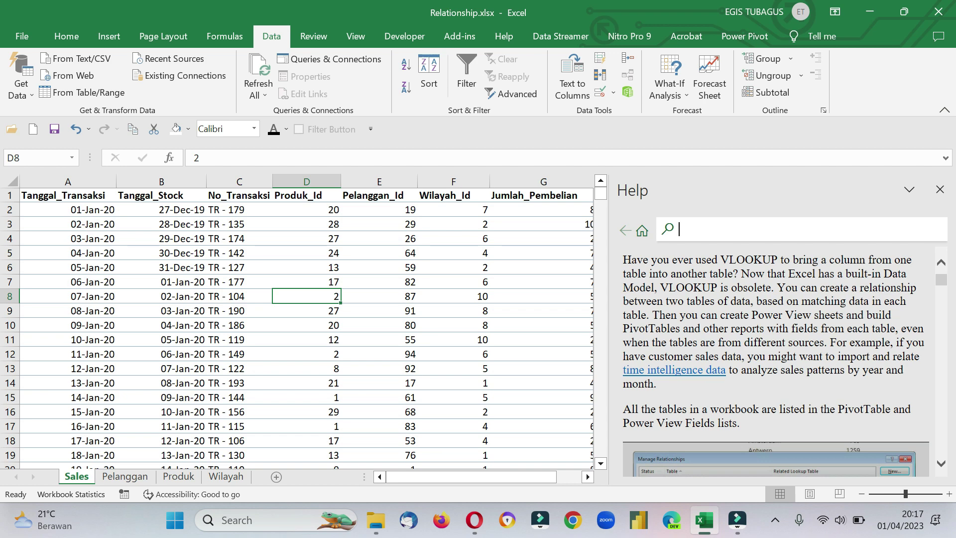
scroll(849, 416, "down", 6)
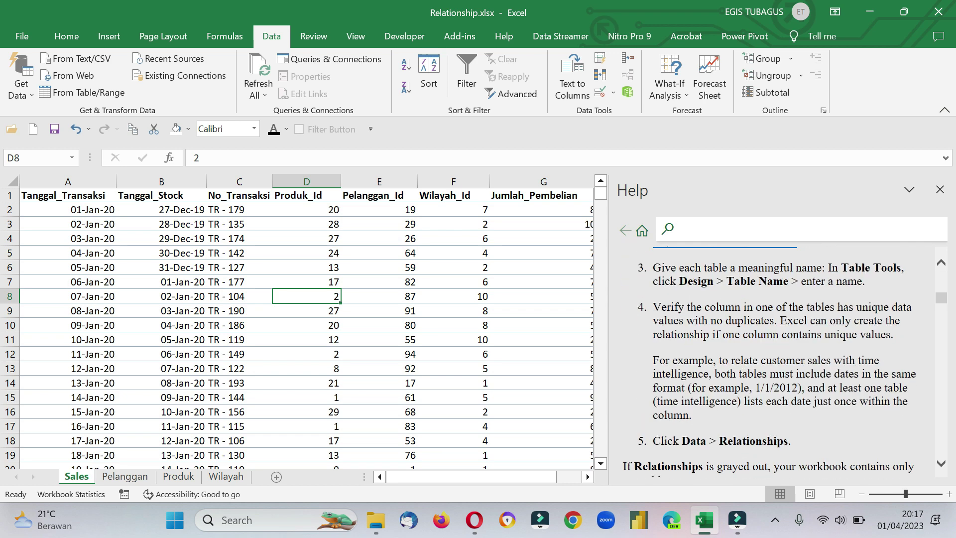
scroll(742, 331, "up", 3)
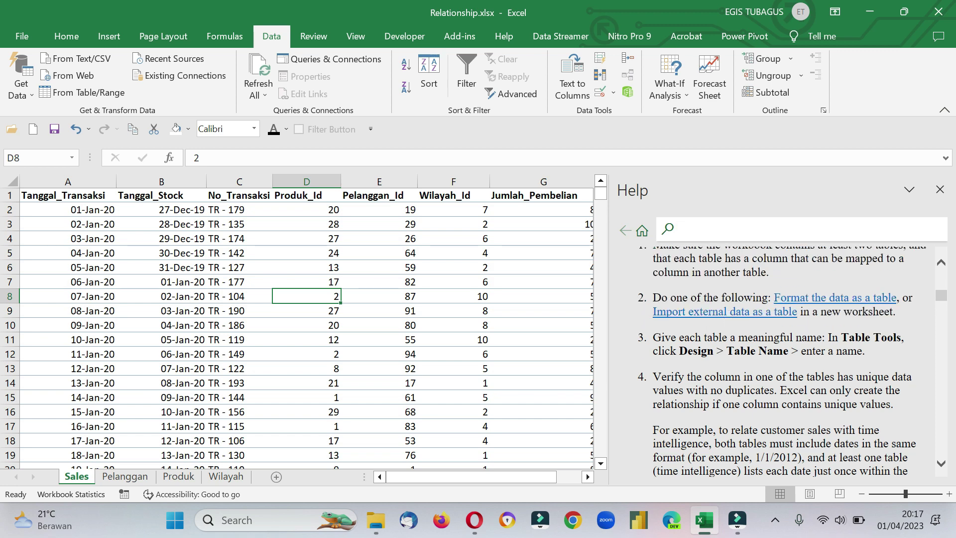
scroll(739, 363, "down", 10)
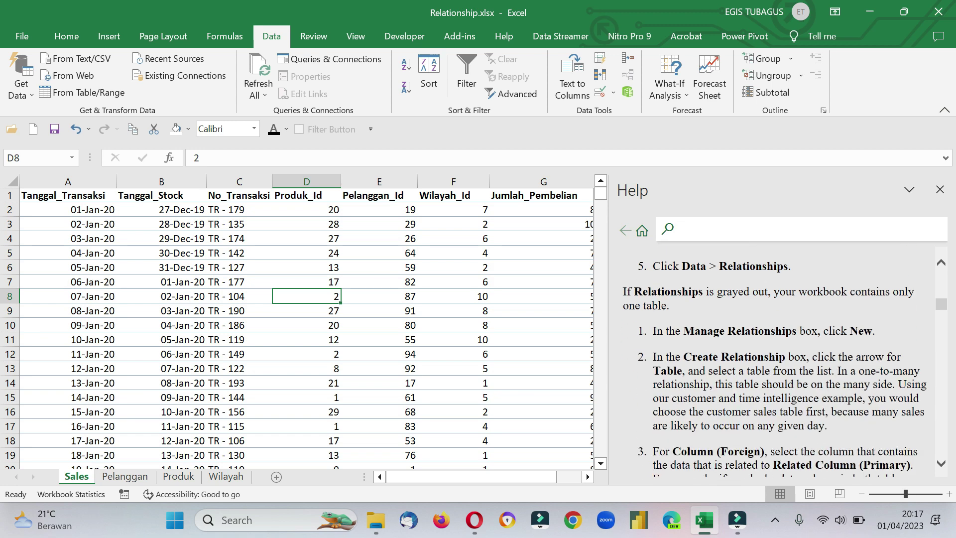
left_click(940, 190)
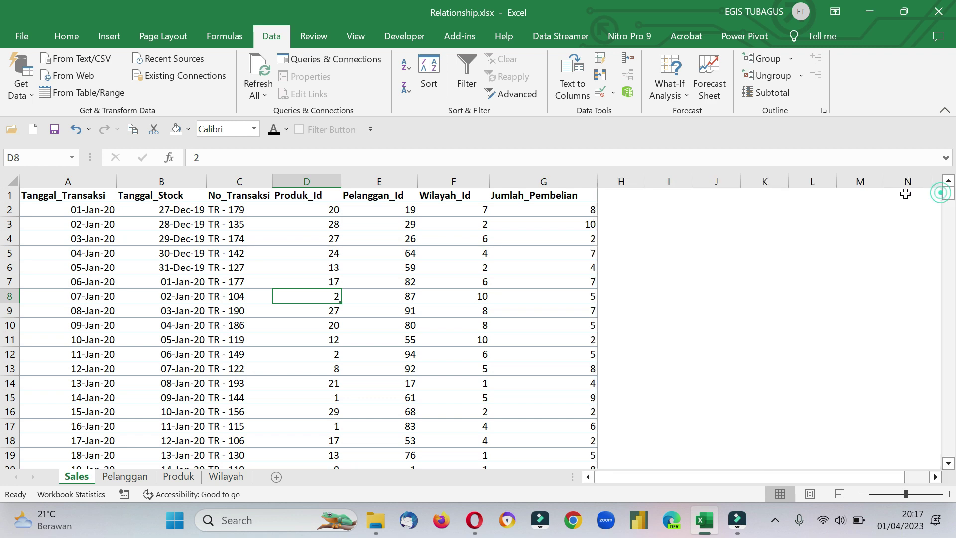
- Format the Sales data in A1:G3000 as a table with headers, using a blue Medium table style
left_click(81, 224)
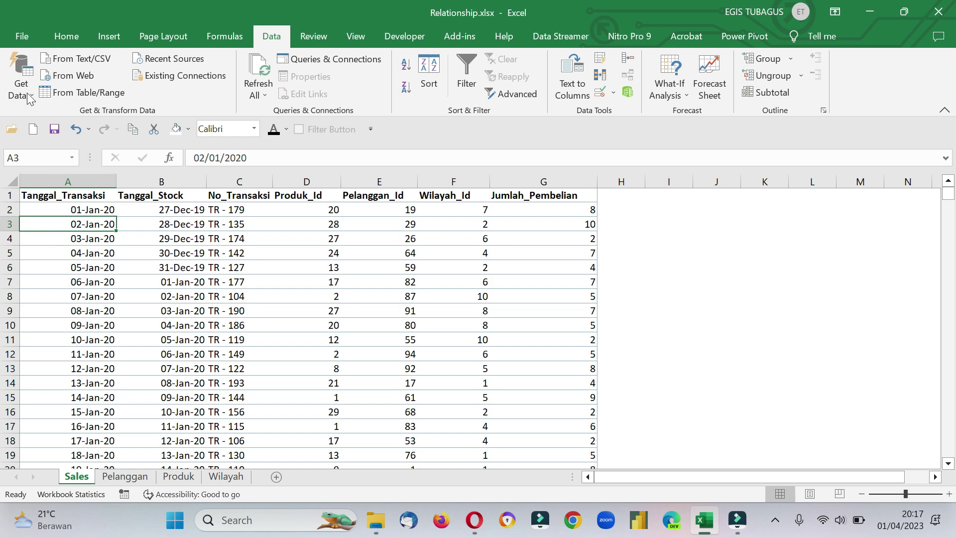
left_click(67, 36)
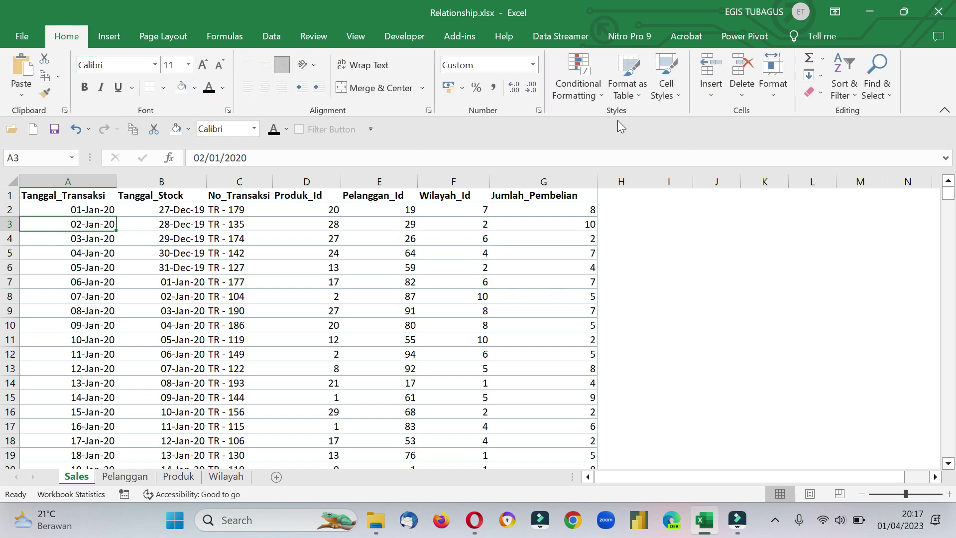
left_click(638, 97)
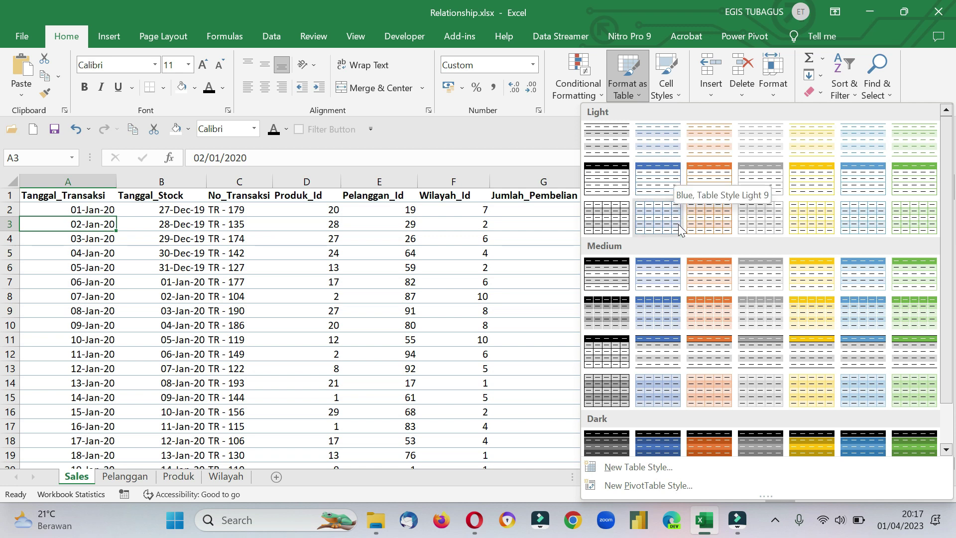
left_click(671, 345)
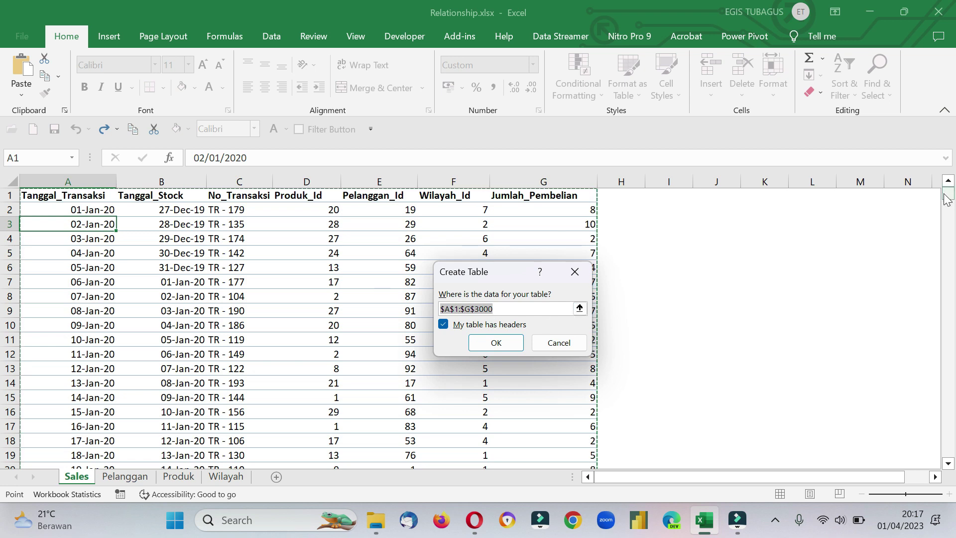
left_click_drag(944, 193, 948, 451)
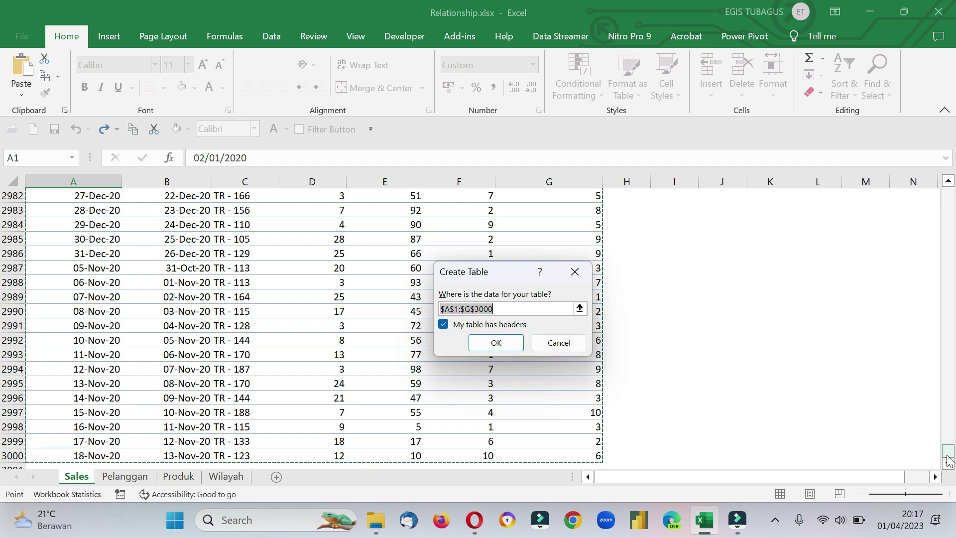
left_click(481, 345)
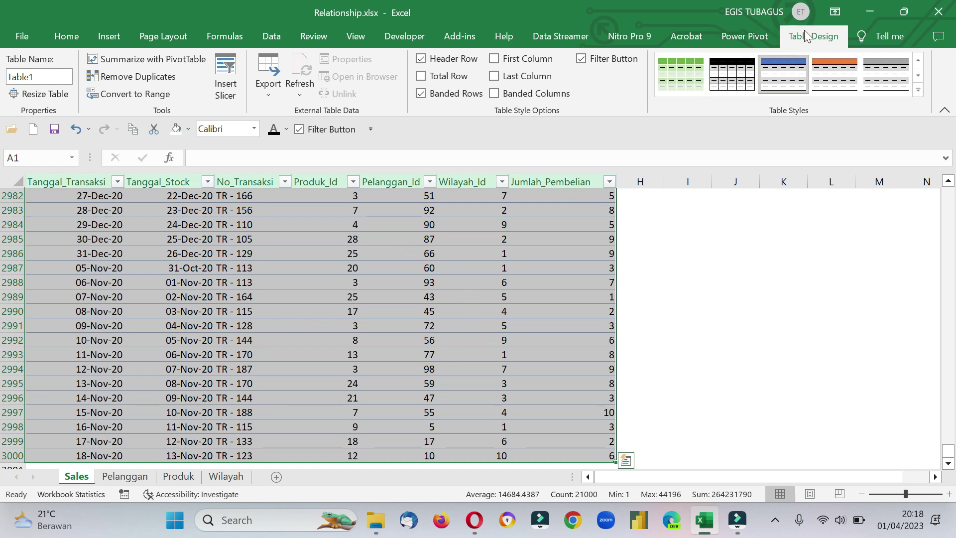
- Rename the Sales sheet's table as Sales_Transaction
left_click(48, 80)
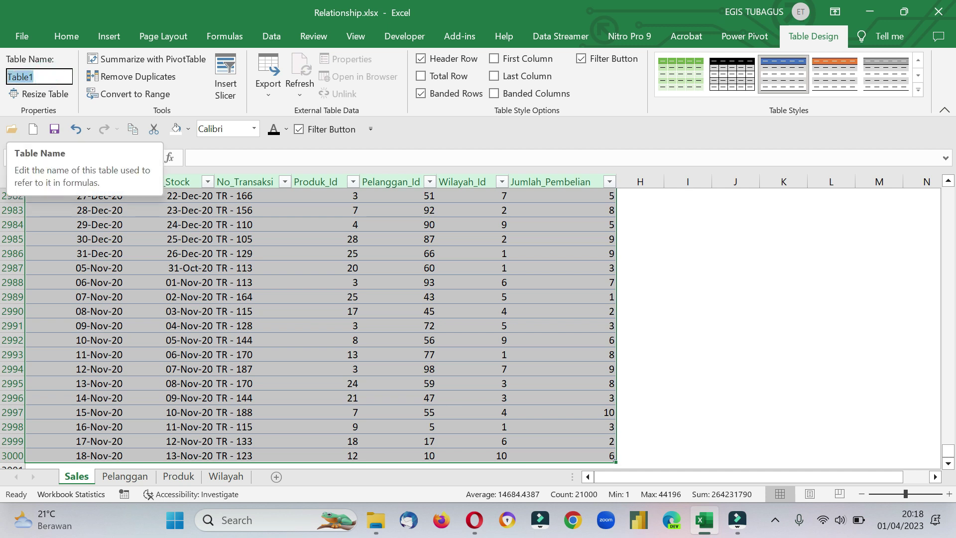
type("SA")
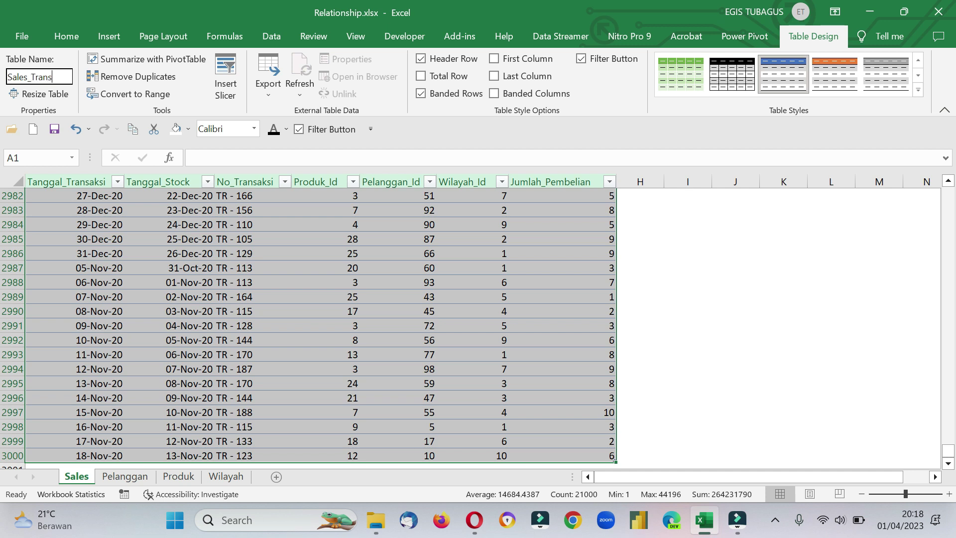
type("les_Transaction")
key("Return")
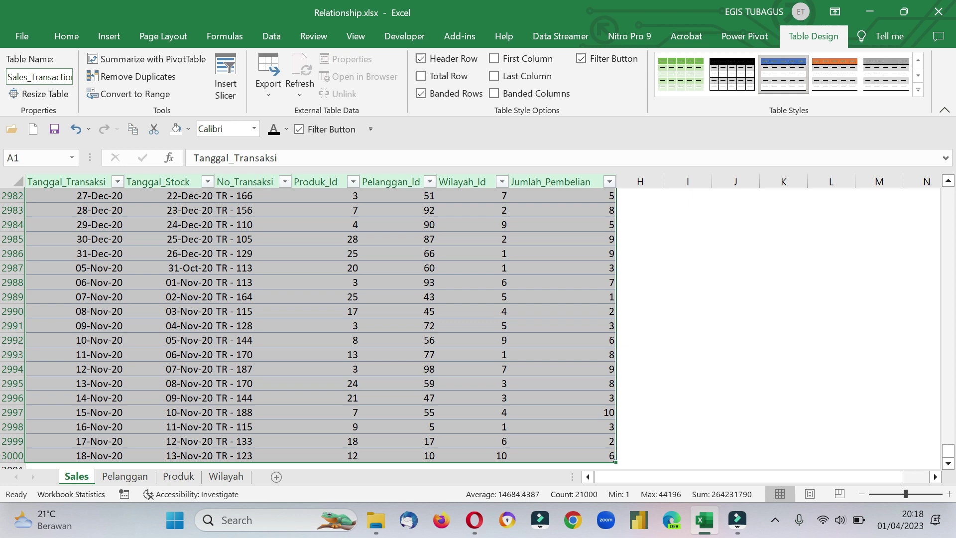
left_click(130, 266)
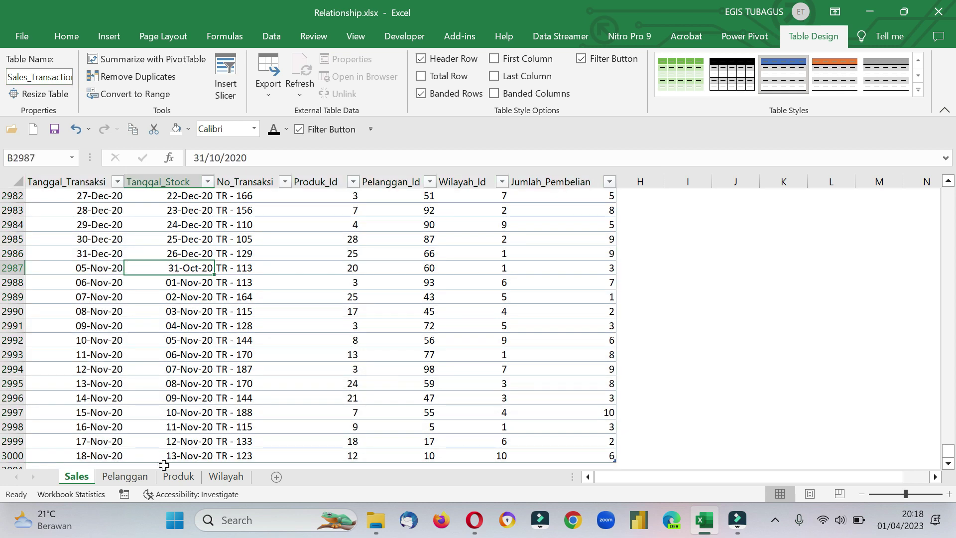
- Convert the Pelanggan sheet's data in A1:L101 into a table with headers
left_click(141, 477)
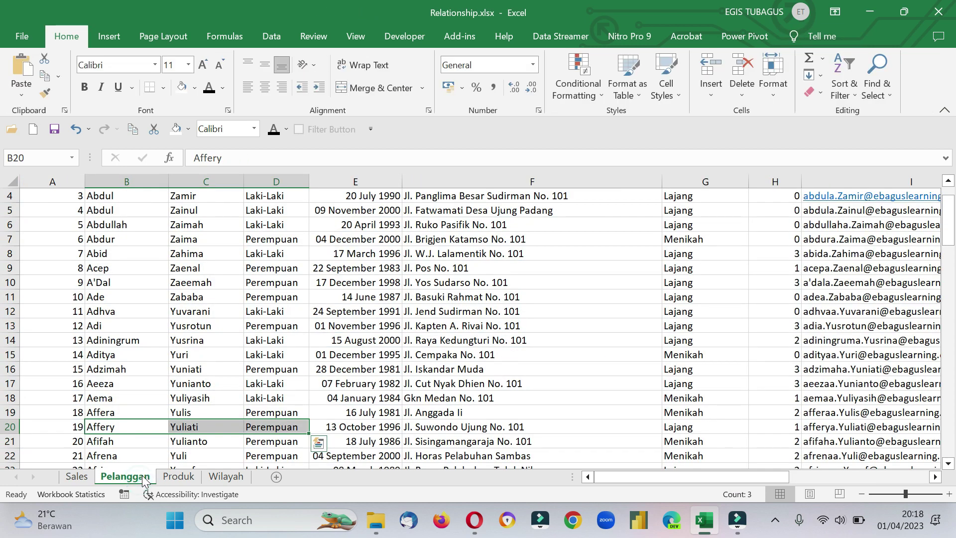
left_click(223, 255)
scroll(223, 255, "up", 1)
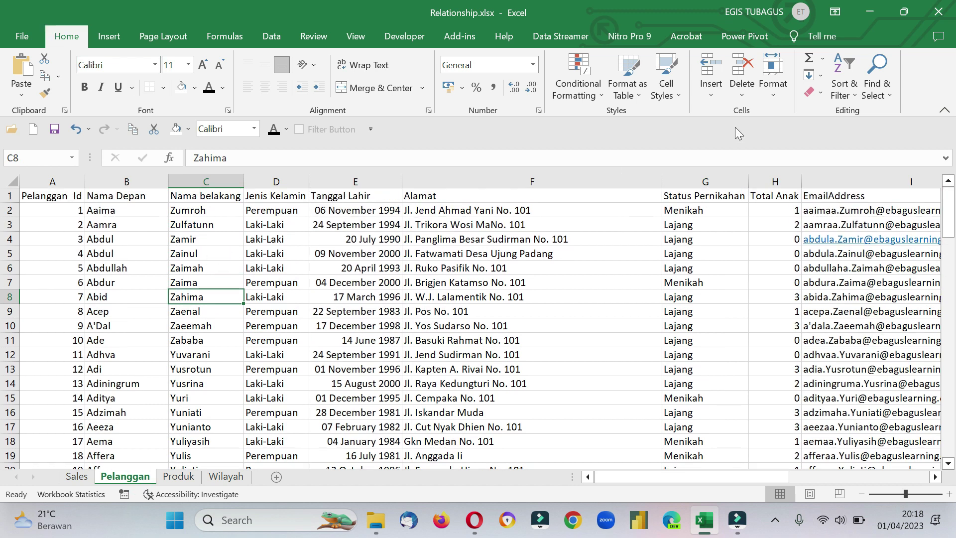
left_click(637, 94)
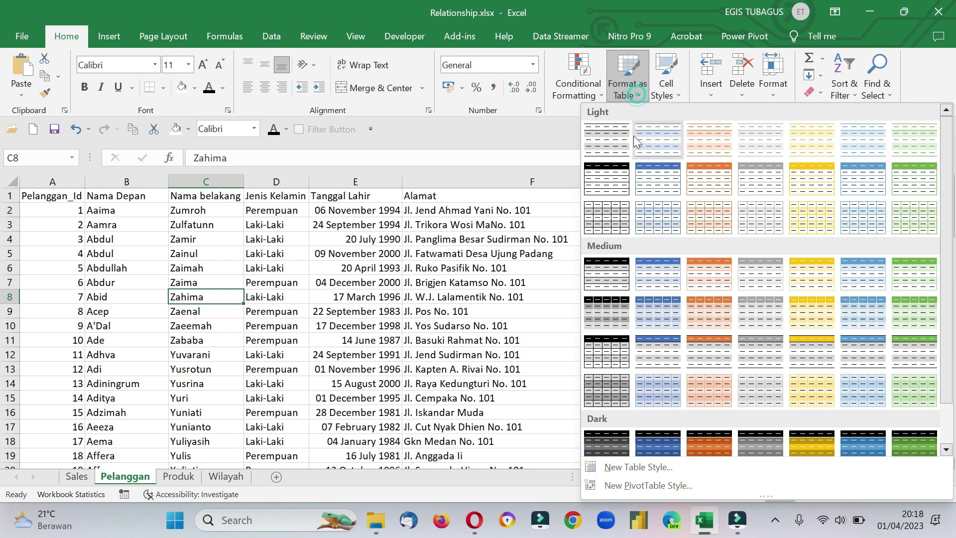
left_click(494, 247)
left_click(109, 37)
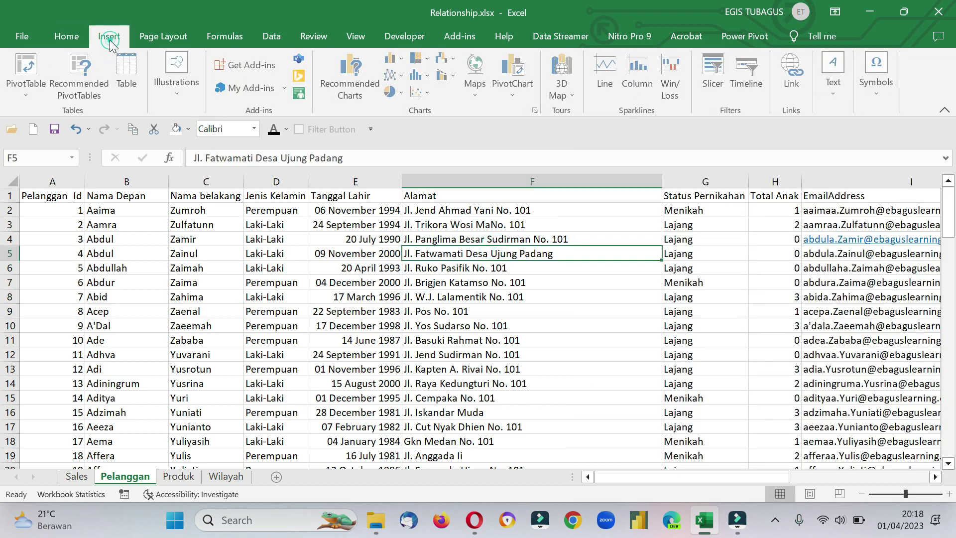
left_click(125, 70)
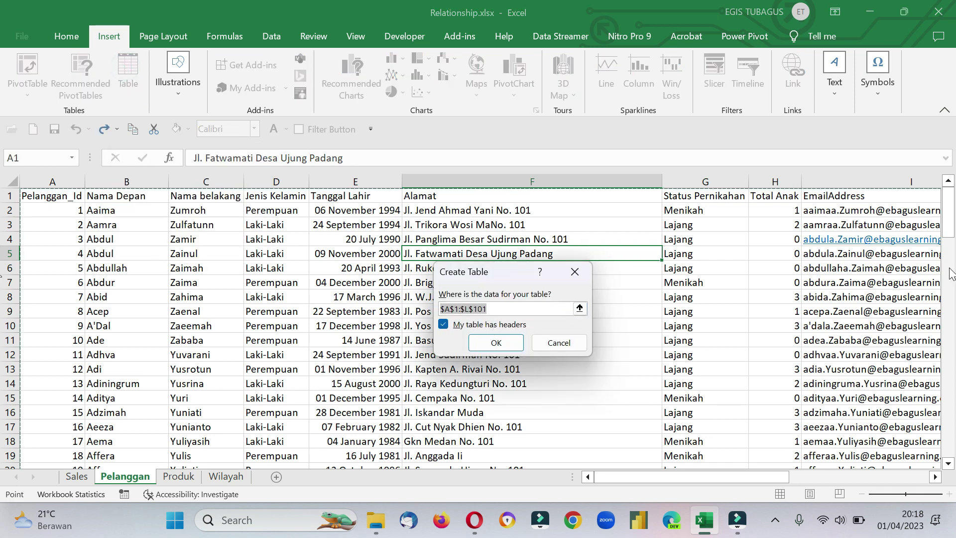
left_click(484, 347)
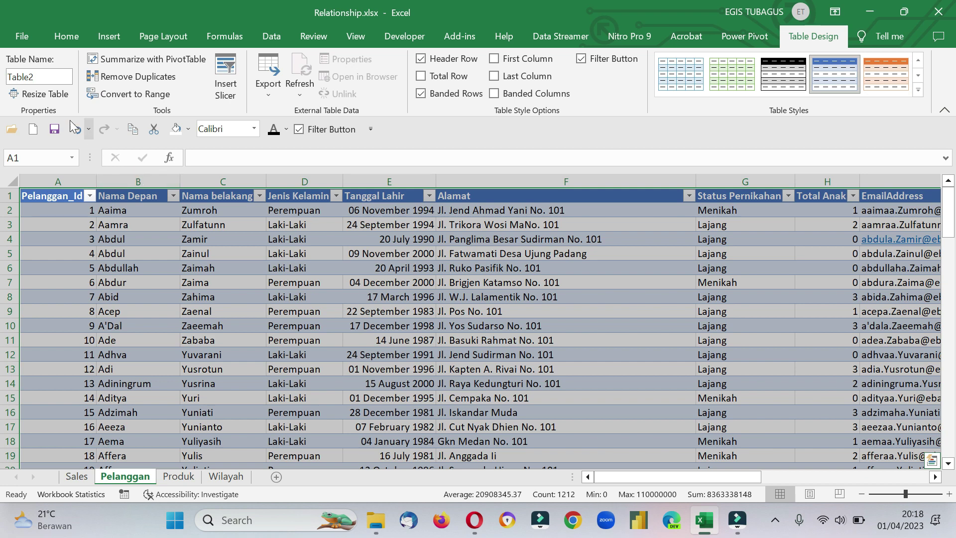
- Rename the Pelanggan sheet's table as Pelanggan_Master
left_click(46, 75)
type("Pelanggan")
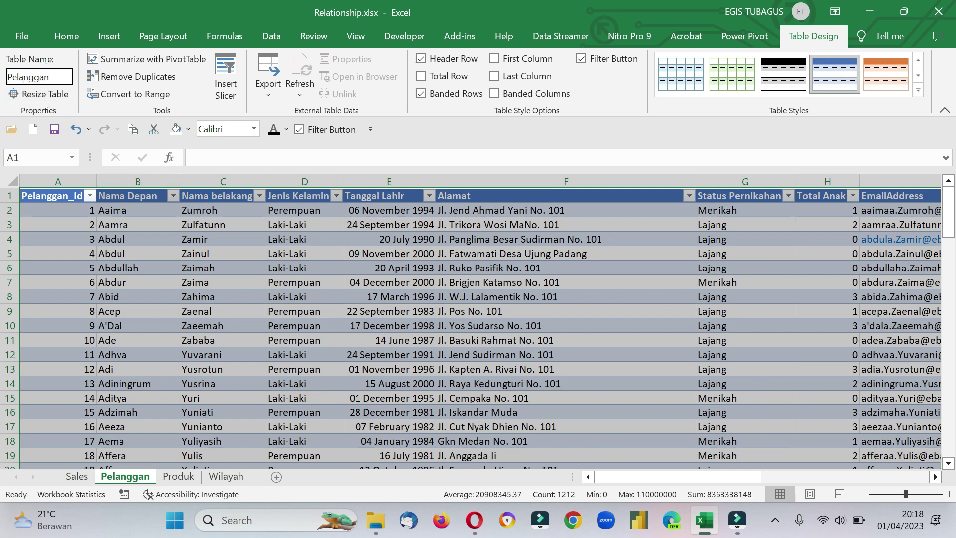
type("_Master")
key("Return")
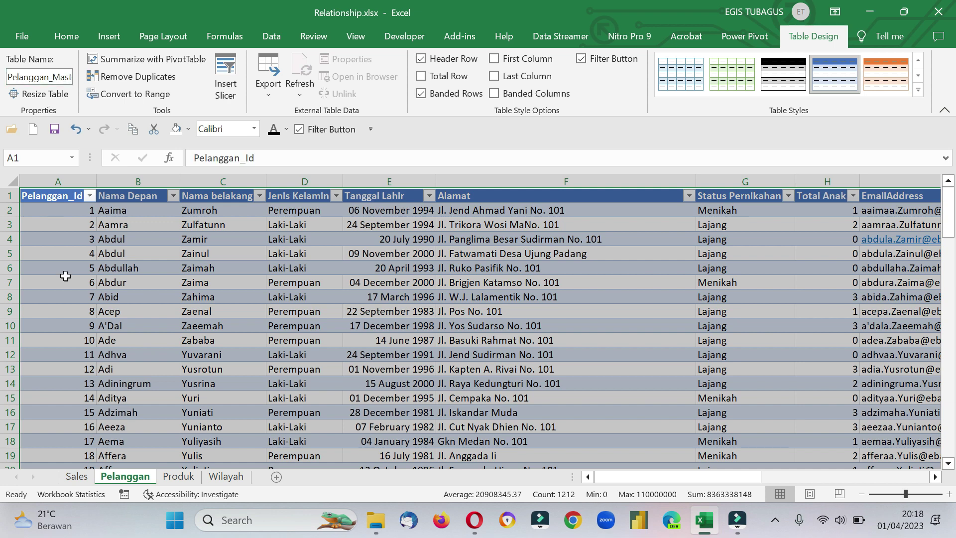
- Enter the note CTRL+T in cell I4 of the Produk sheet, beside the product data
left_click(179, 478)
left_click(213, 325)
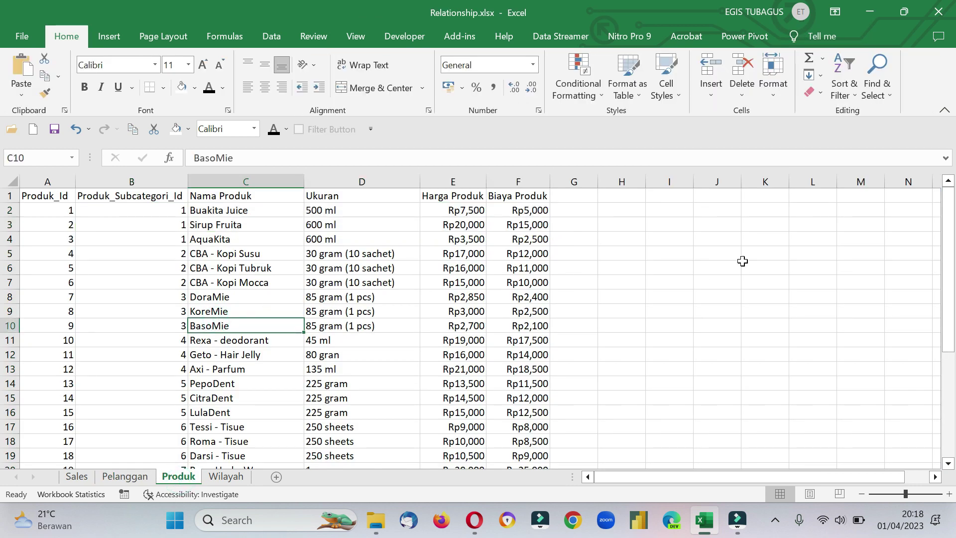
left_click(674, 237)
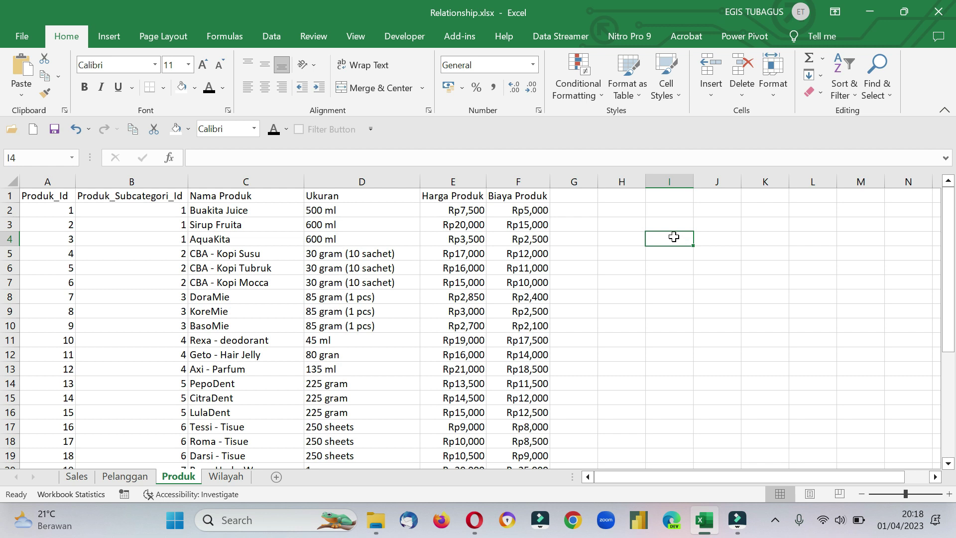
type("CTRL+T")
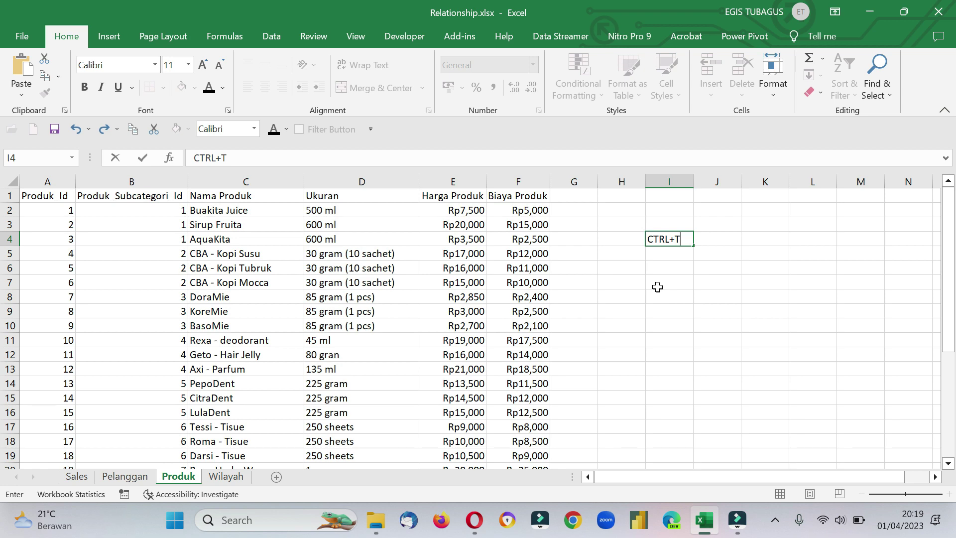
key("Return")
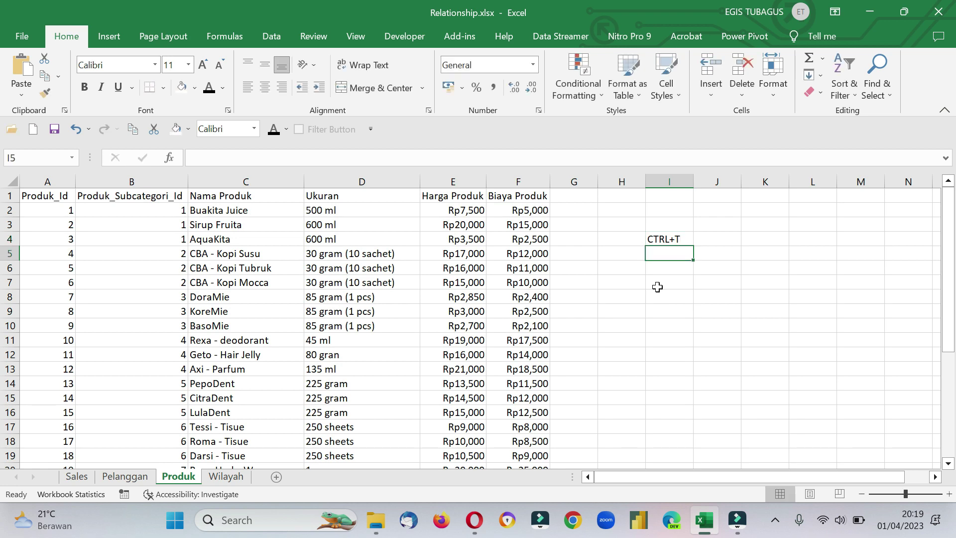
- Convert the Produk sheet's data in A1:F31 into a table with headers
left_click(296, 253)
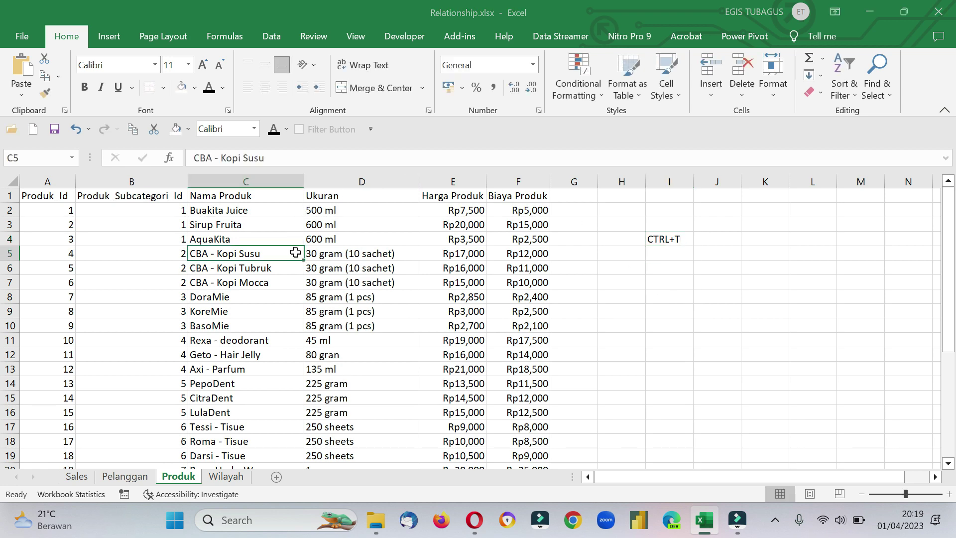
key("ctrl+t")
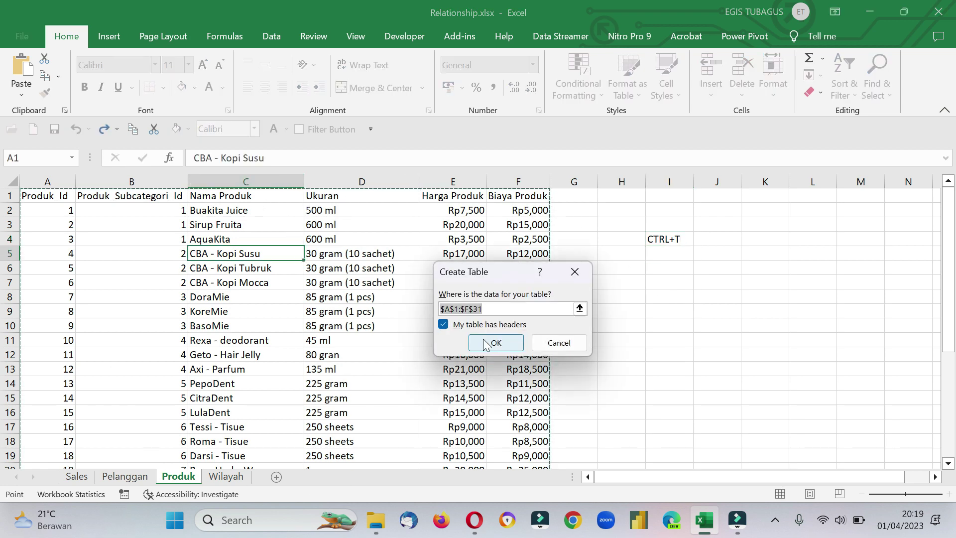
left_click_drag(952, 237, 952, 341)
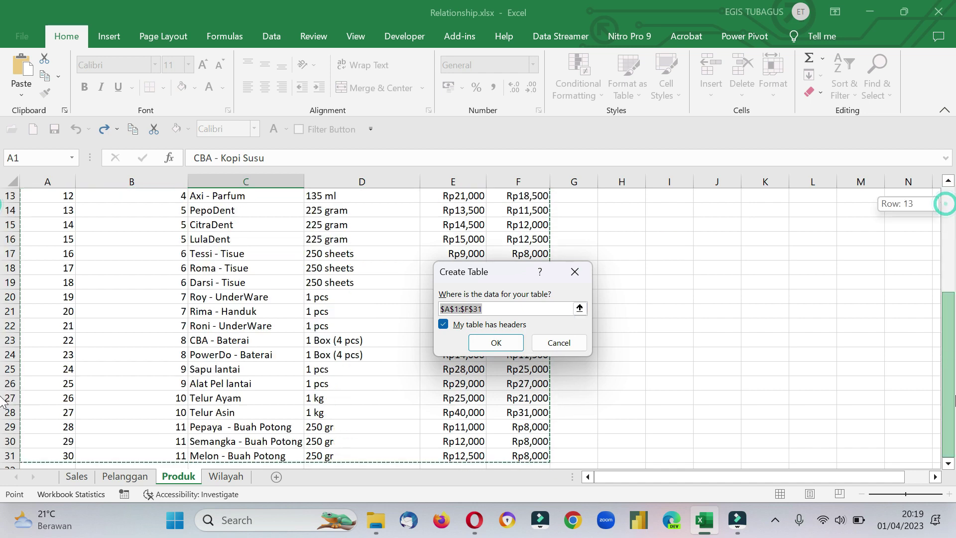
left_click(496, 342)
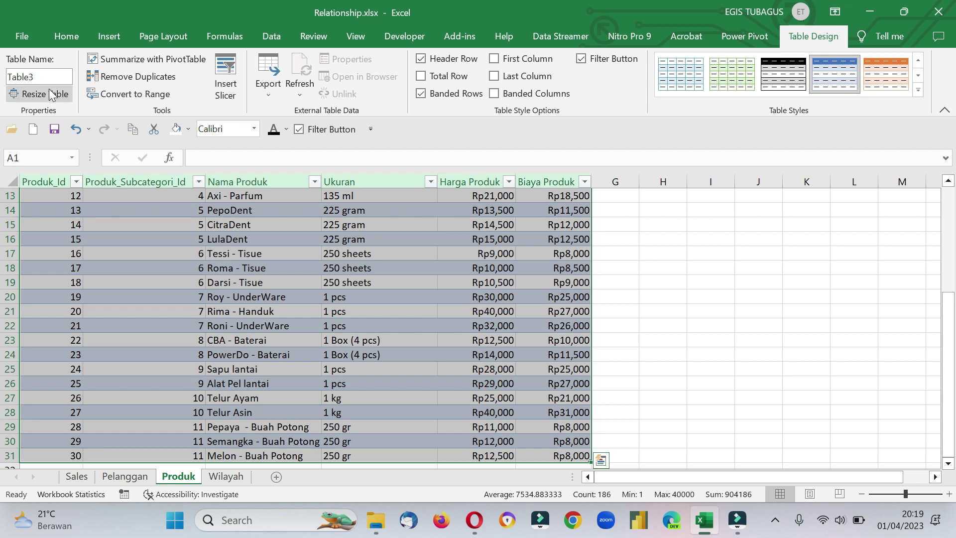
- Rename the Produk sheet's table as Produk_Master
left_click(35, 77)
type("pRODU")
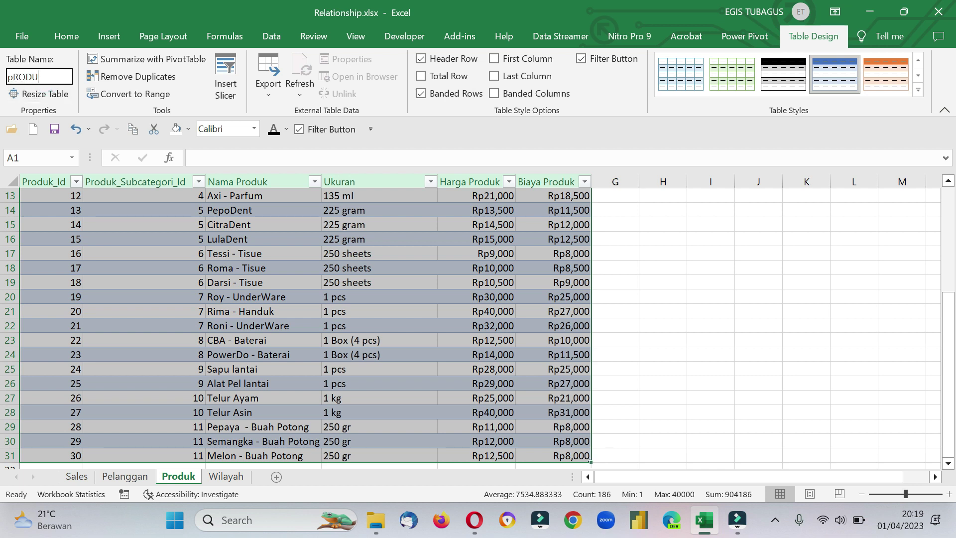
key("BackSpace")
key("BackSpace")
key("BackSpace")
key("BackSpace")
type("Produk_Master")
key("Return")
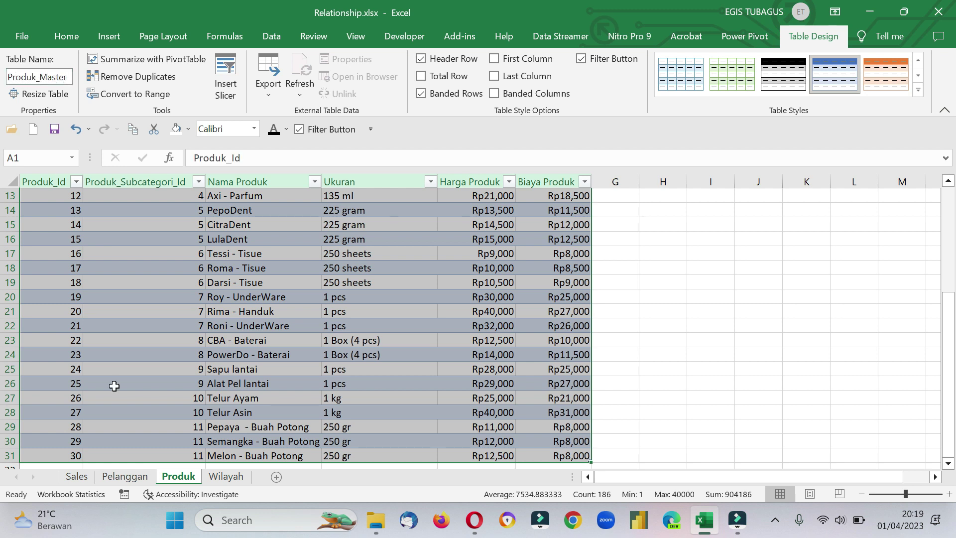
- Convert the Wilayah sheet's data in A1:C11 into a table with headers
left_click(226, 476)
left_click(180, 253)
key("ctrl+t")
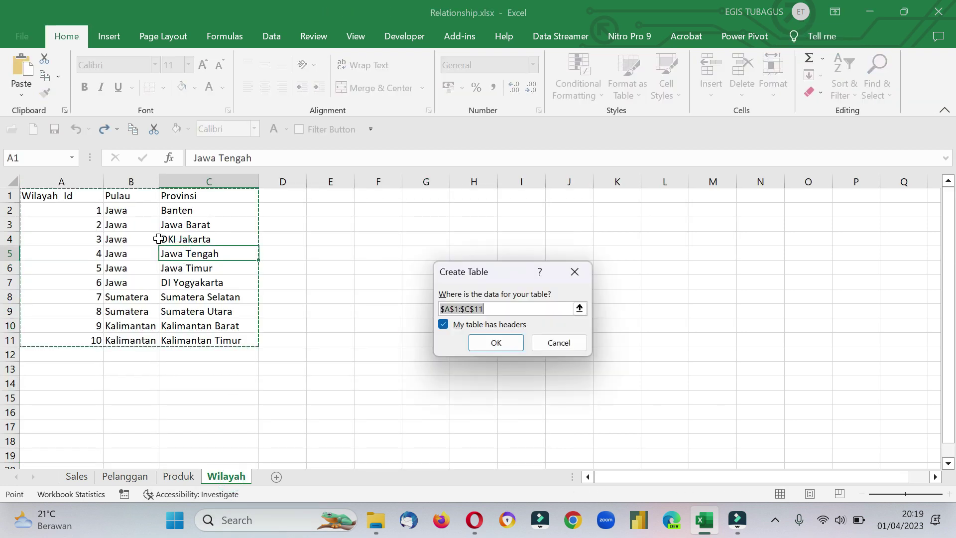
left_click(485, 342)
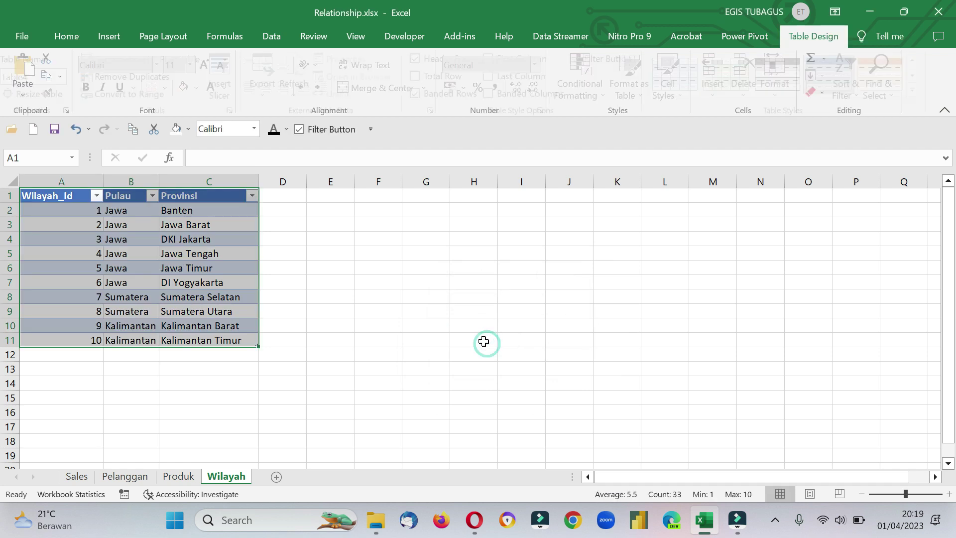
- Rename the Wilayah sheet's table as Wilayah_Master
left_click(34, 77)
type("Wilayah_Master")
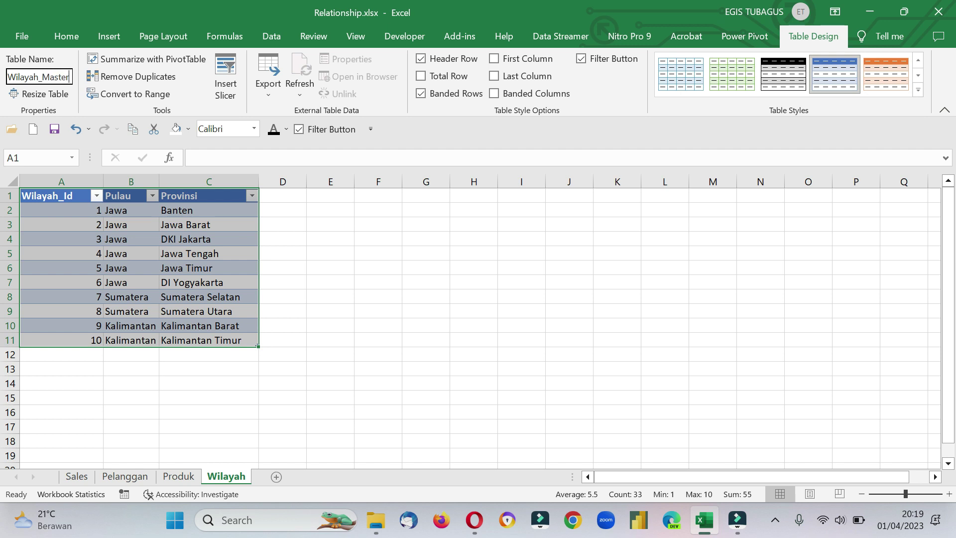
key("Return")
left_click(235, 311)
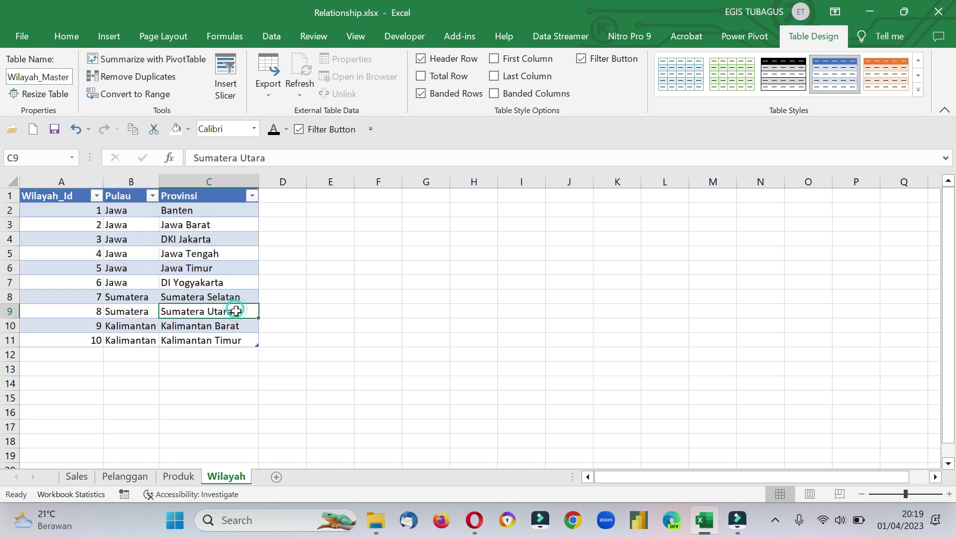
- Add a row below the Wilayah table's last entry with Wilayah_Id 11, Pulau Sulawesi and Provinsi Sulawesi Selatan
left_click(85, 356)
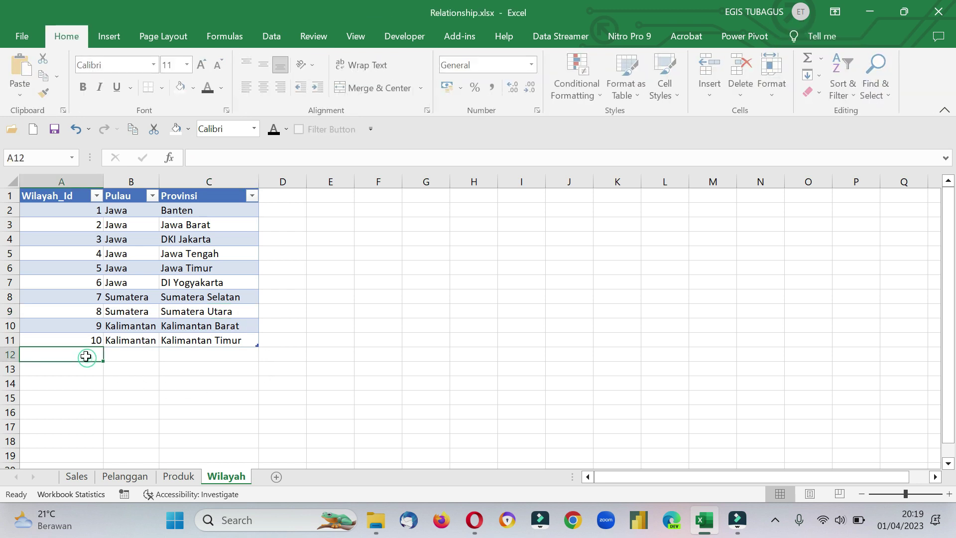
type("1")
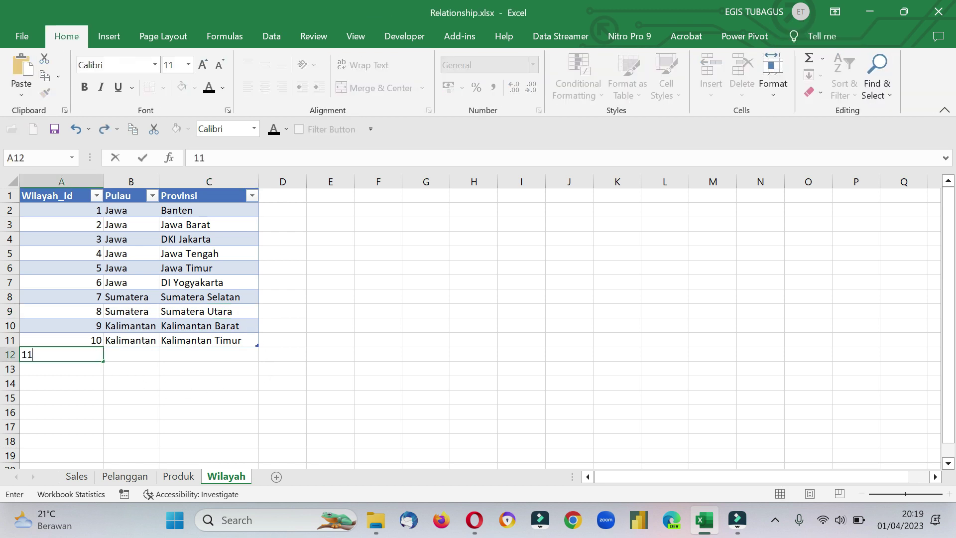
type("1")
key("Tab")
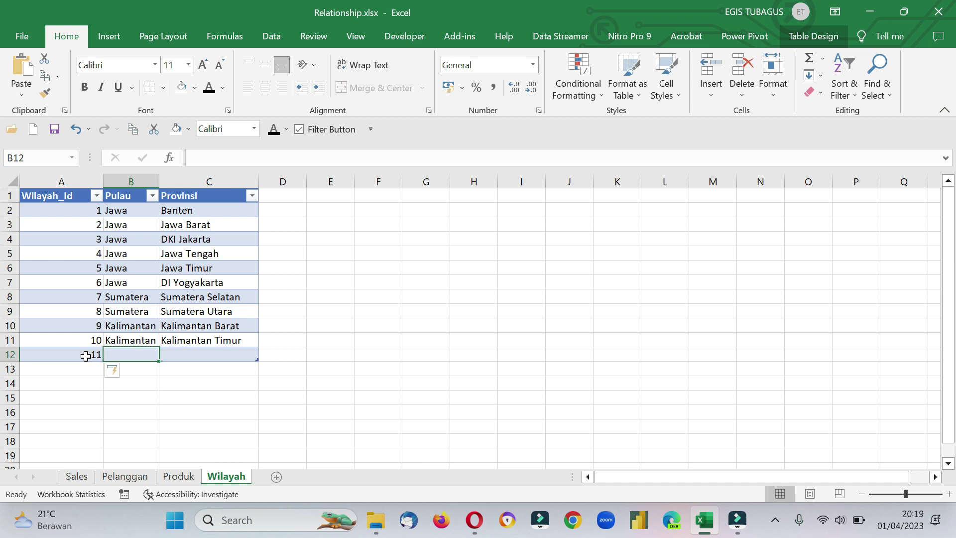
type("Sul")
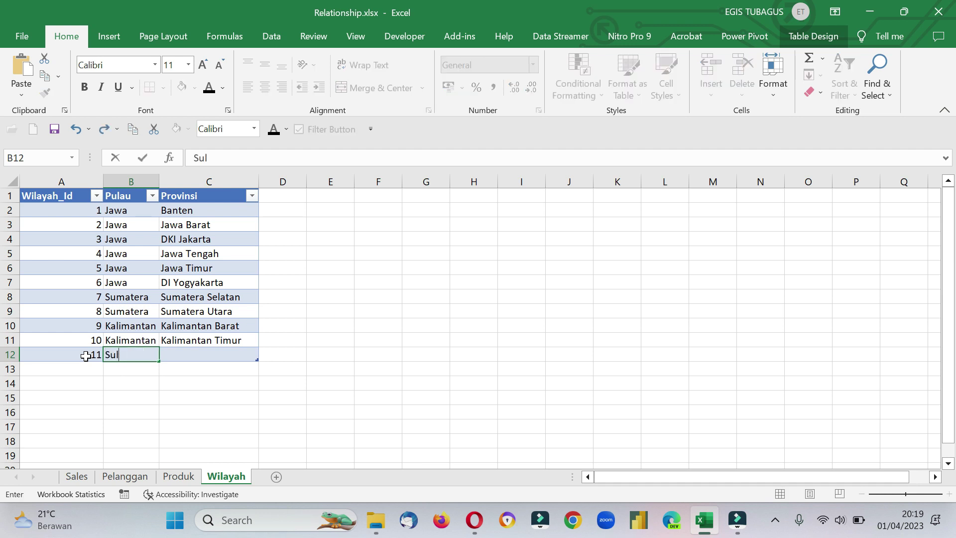
type("awesi")
left_click(175, 356)
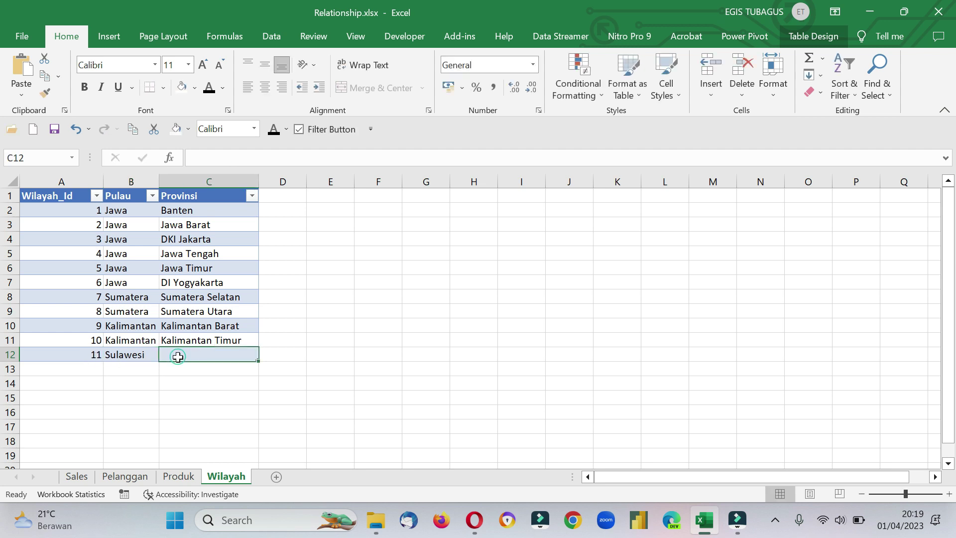
type("Sulawesi")
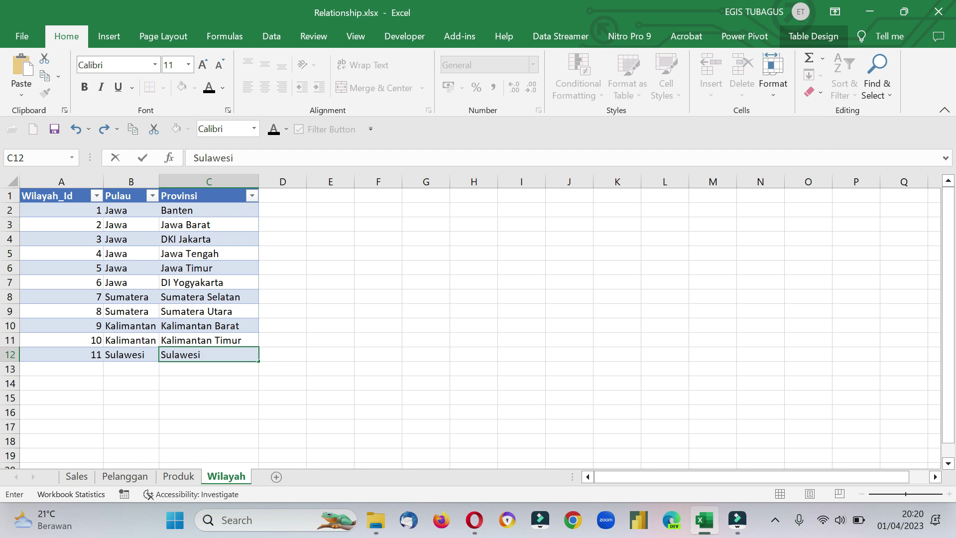
type(" Selatan")
key("Return")
- Add another row at the end of the Wilayah table with Wilayah_Id 12, Pulau Sulawesi and Provinsi Gorontalo
left_click(86, 368)
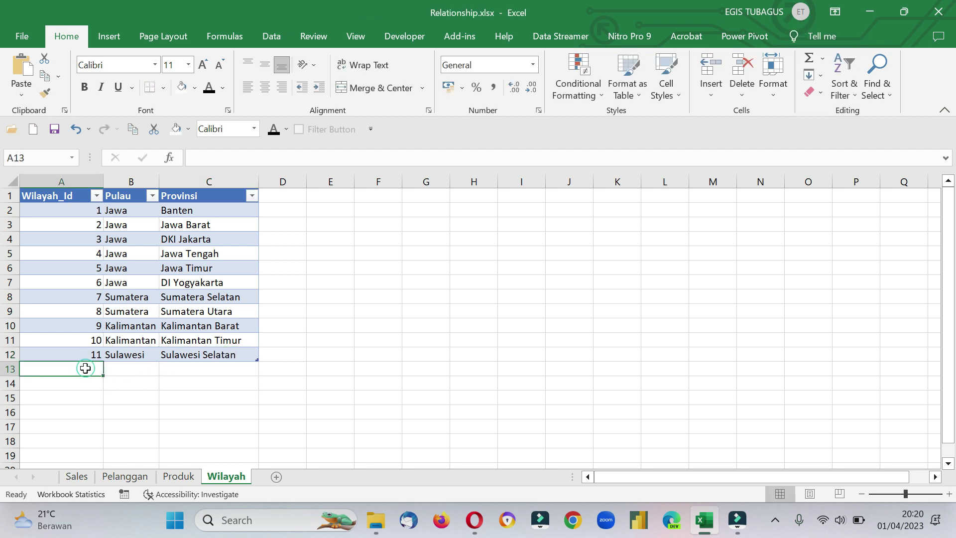
type("12")
key("Return")
left_click(86, 369)
key("Tab")
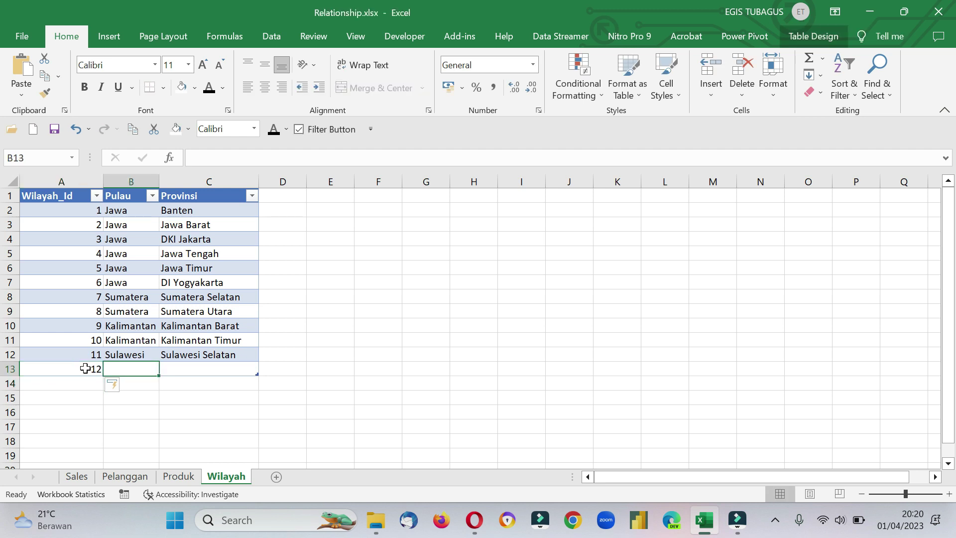
type("Sula")
key("Return")
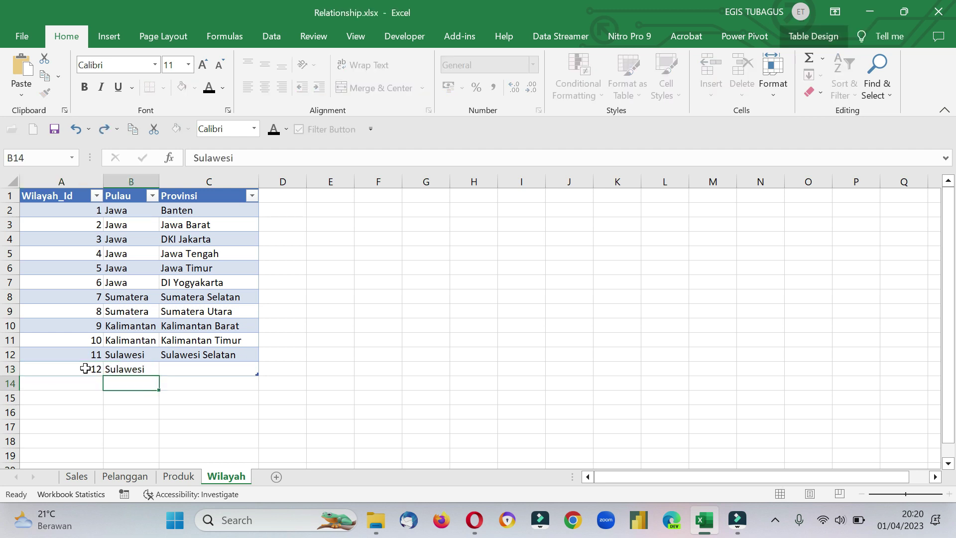
key("Up")
key("Tab")
type("G")
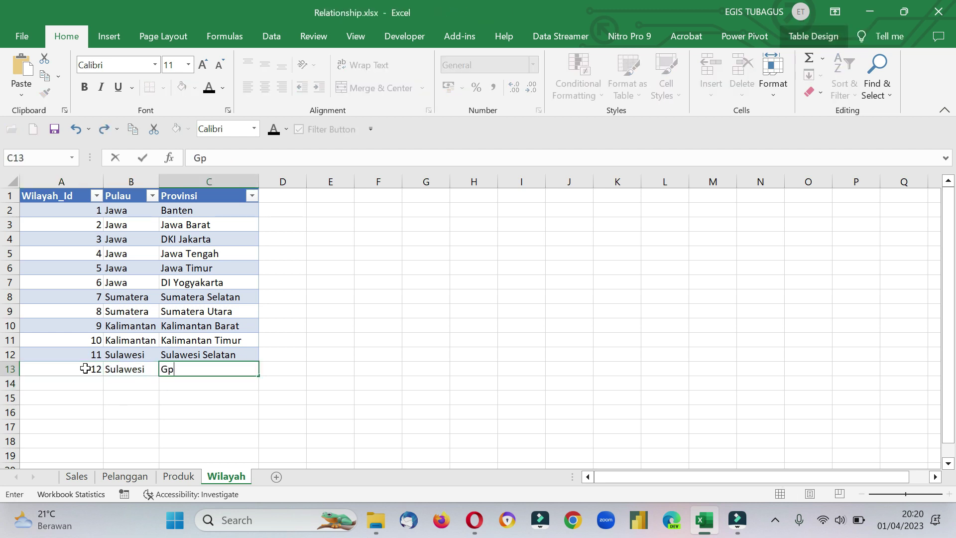
type("orontalo")
key("Return")
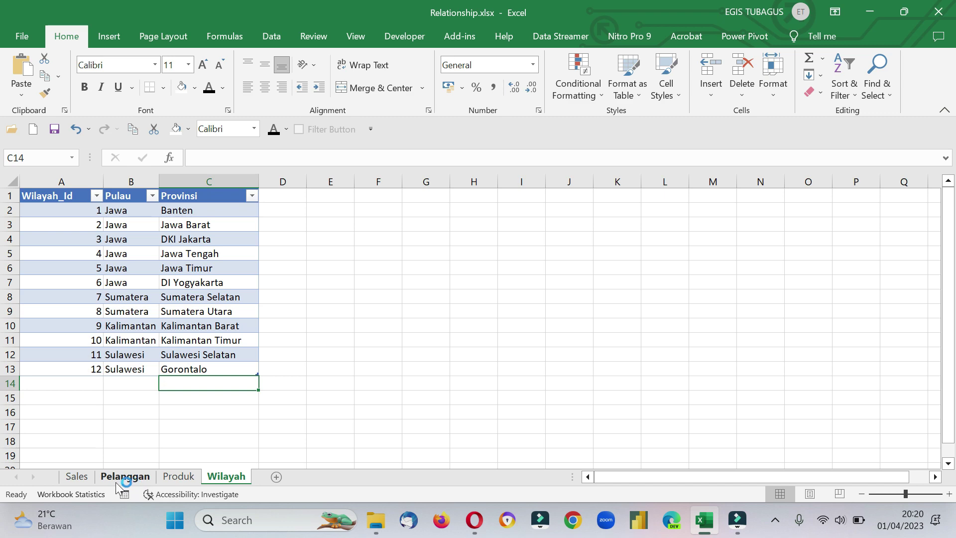
- Insert a column before Jenis Kelamin in the Pelanggan sheet's table and name its header Nama Lengkap
left_click(80, 477)
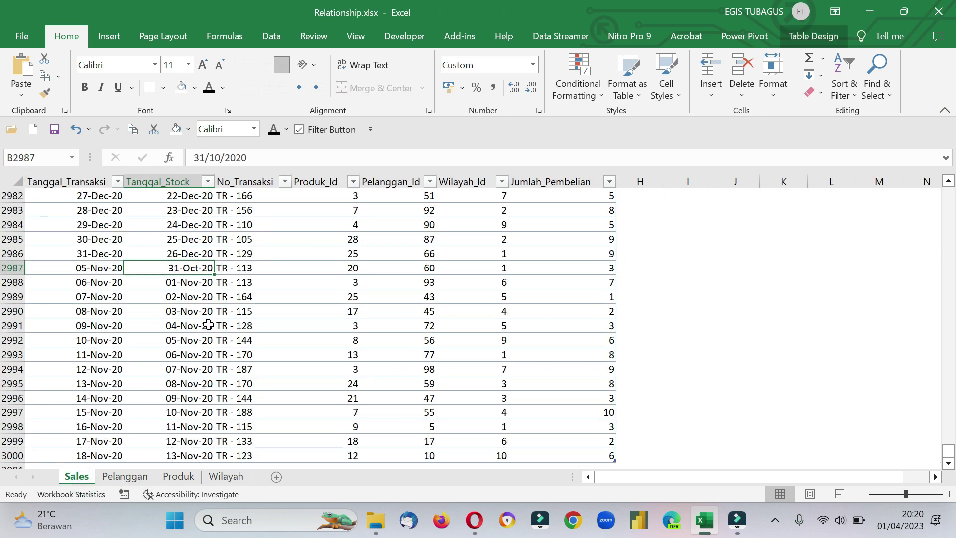
scroll(281, 292, "up", 5)
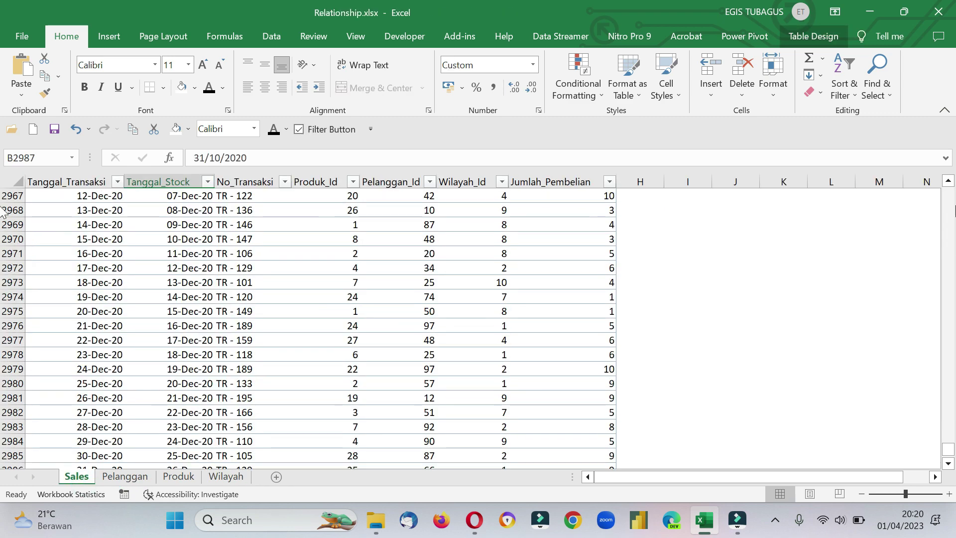
left_click(127, 478)
left_click(272, 251)
left_click(298, 182)
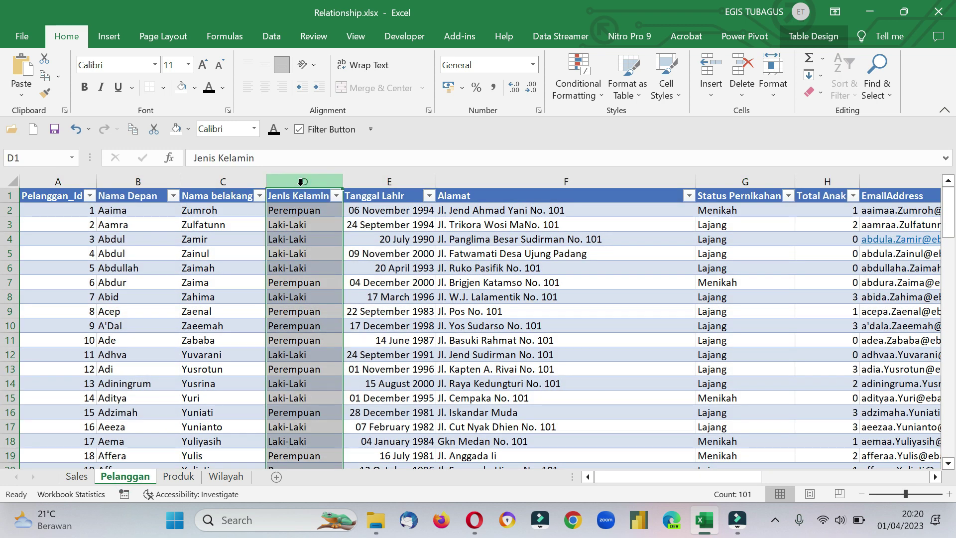
right_click(300, 182)
left_click(353, 318)
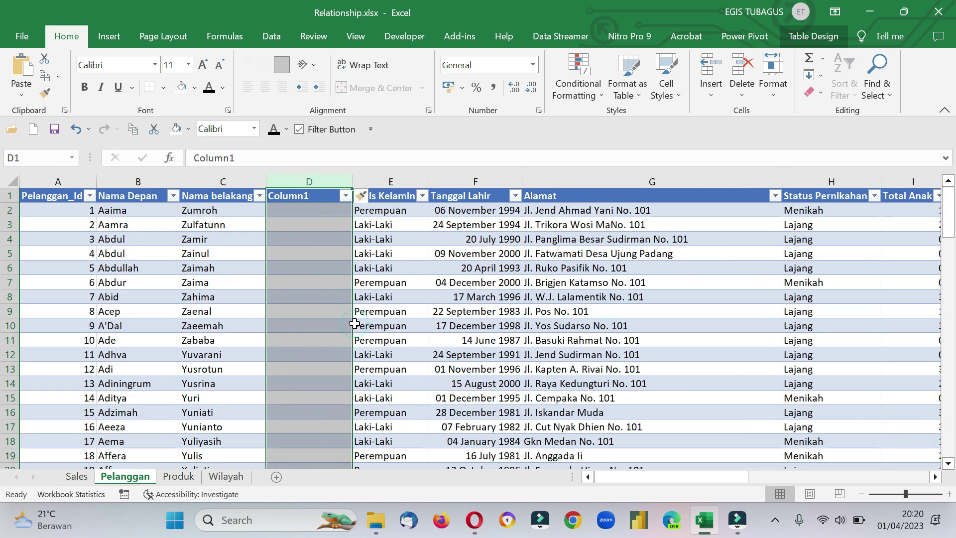
left_click(309, 198)
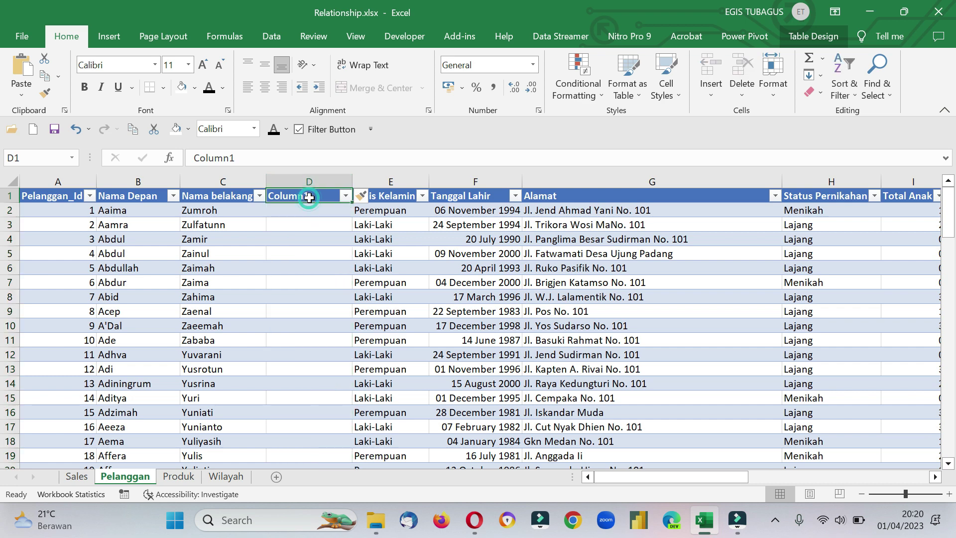
type("Nama Len")
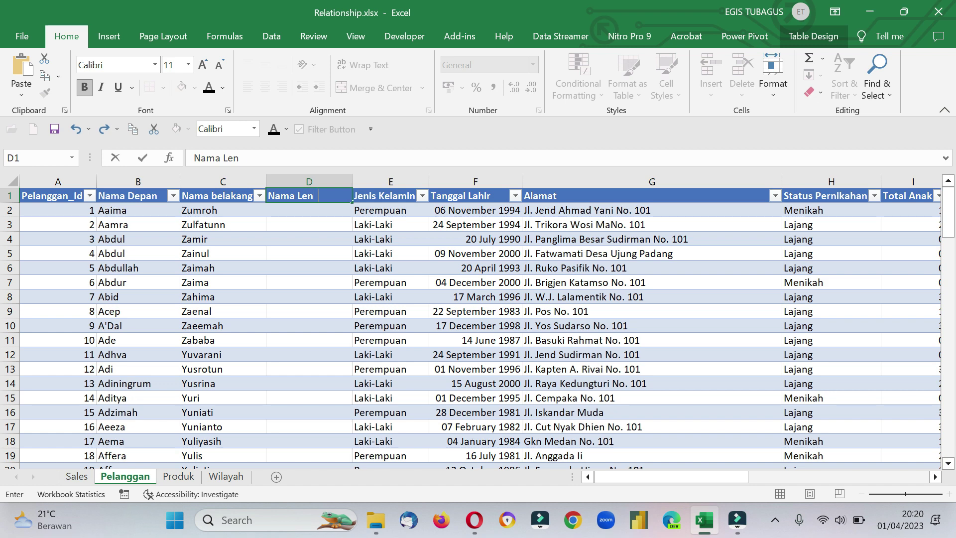
type("gkap")
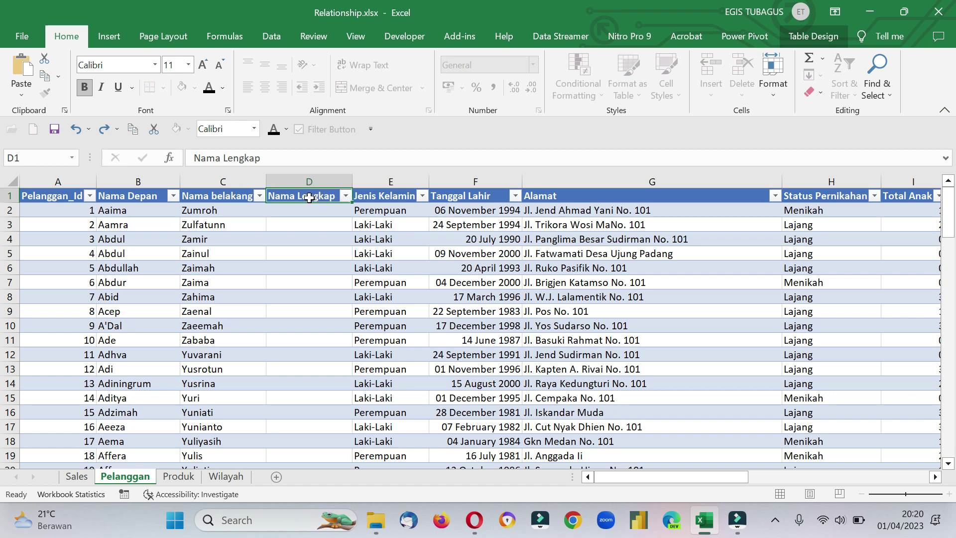
key("Return")
- Fill the Nama Lengkap column with =CONCAT([@[Nama Depan]]," ",[@[Nama belakang]]) to join each customer's first and last names
type("c")
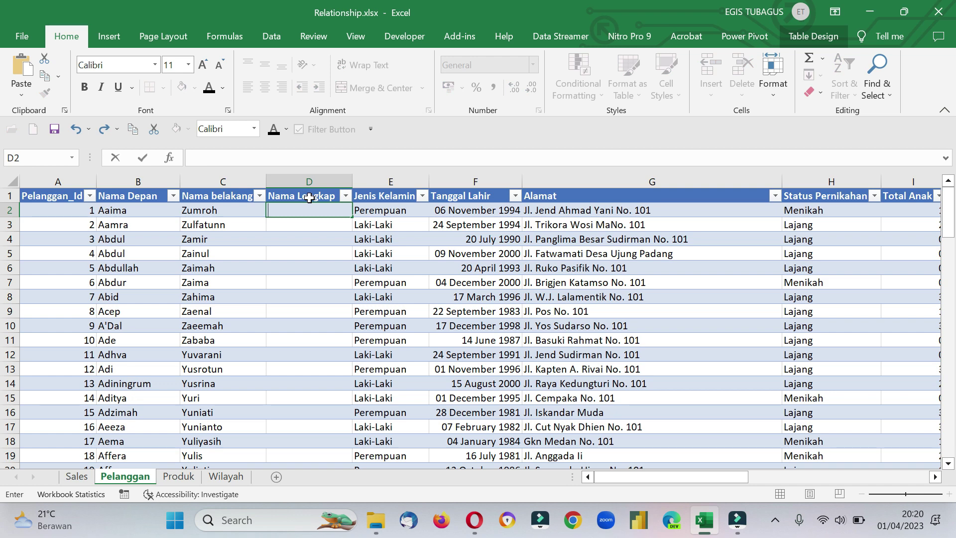
type("=conca")
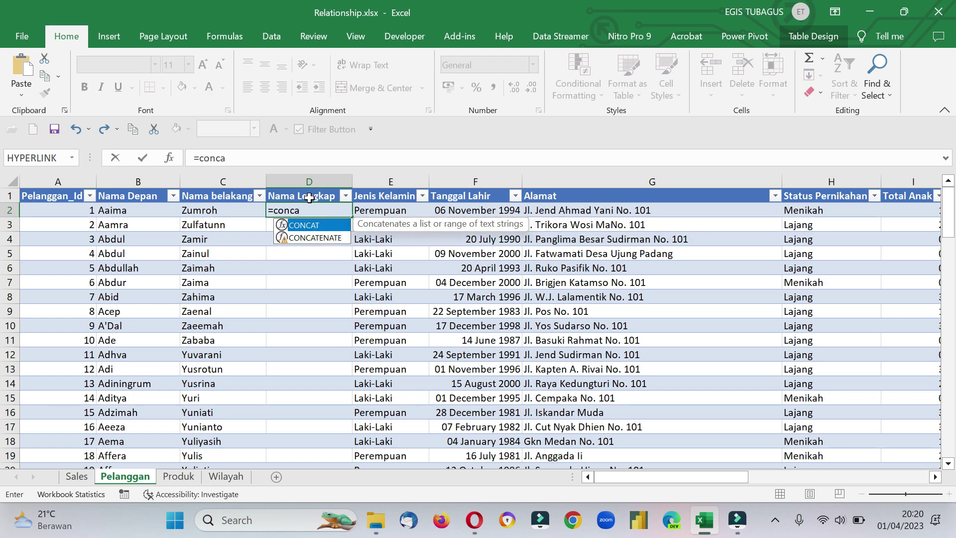
double_click(309, 228)
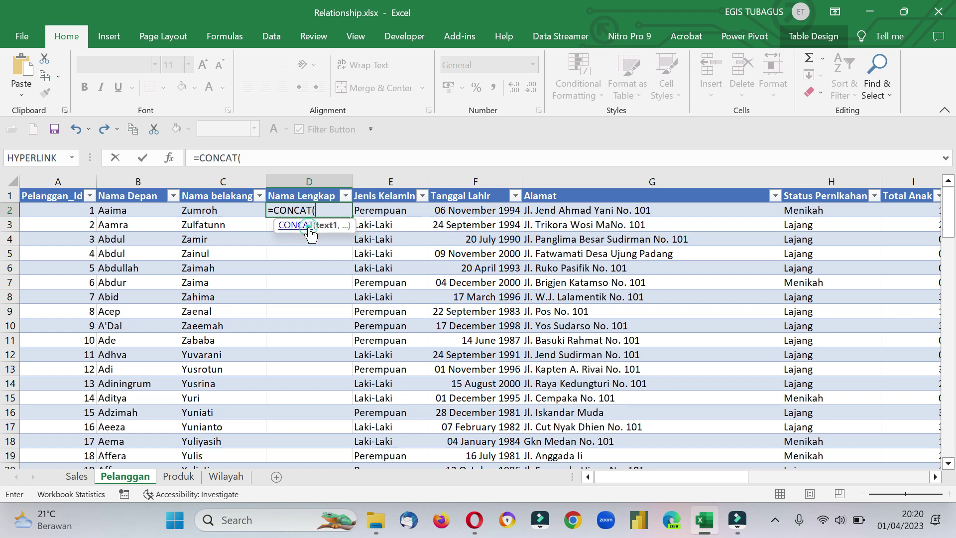
left_click(130, 213)
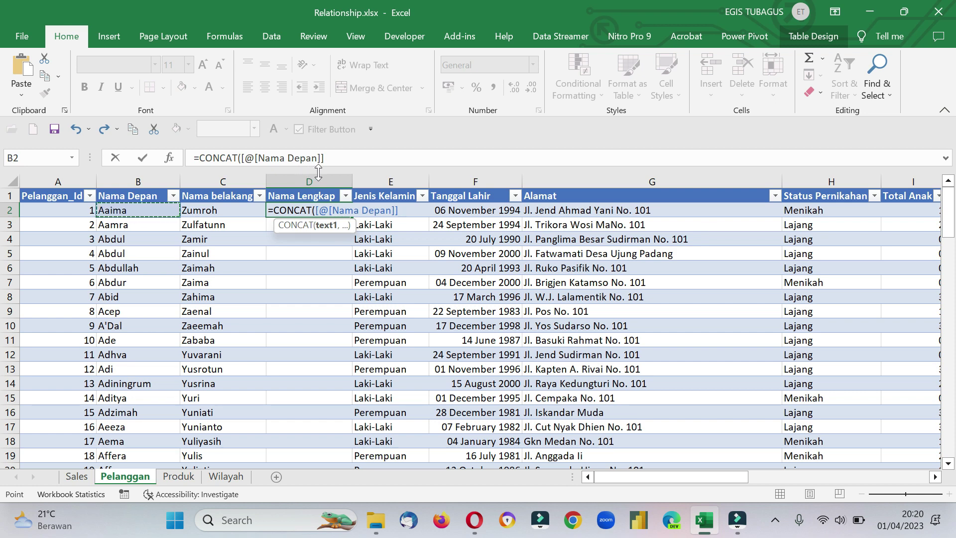
type(",")
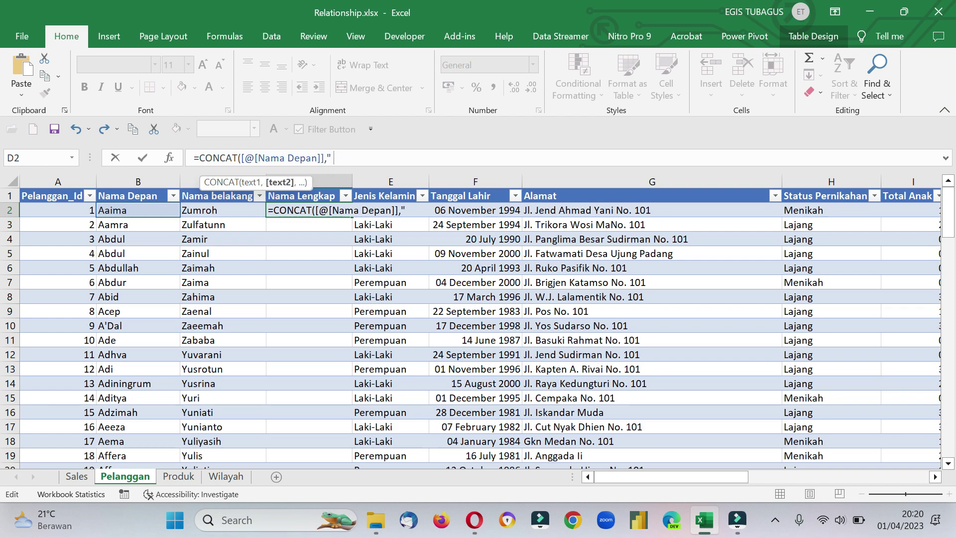
type("\" \",")
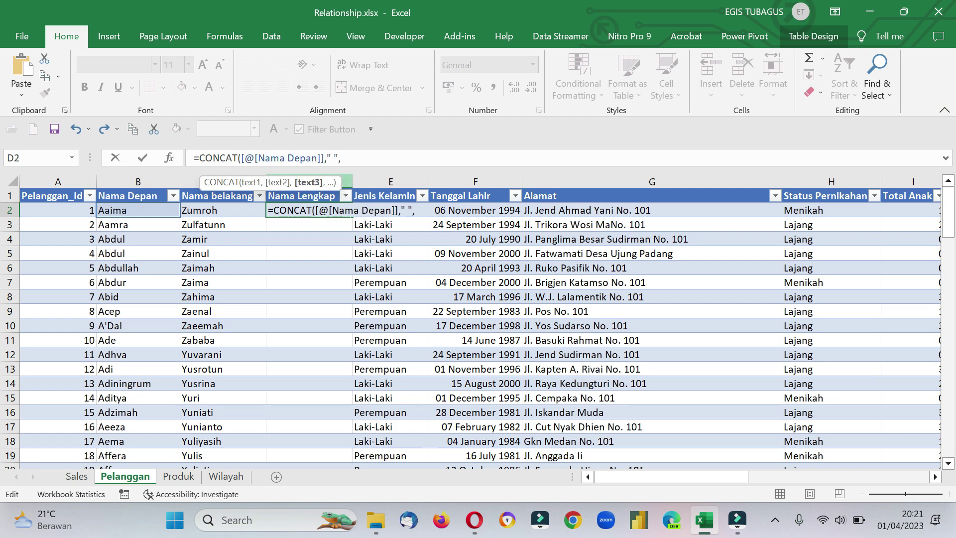
left_click(214, 211)
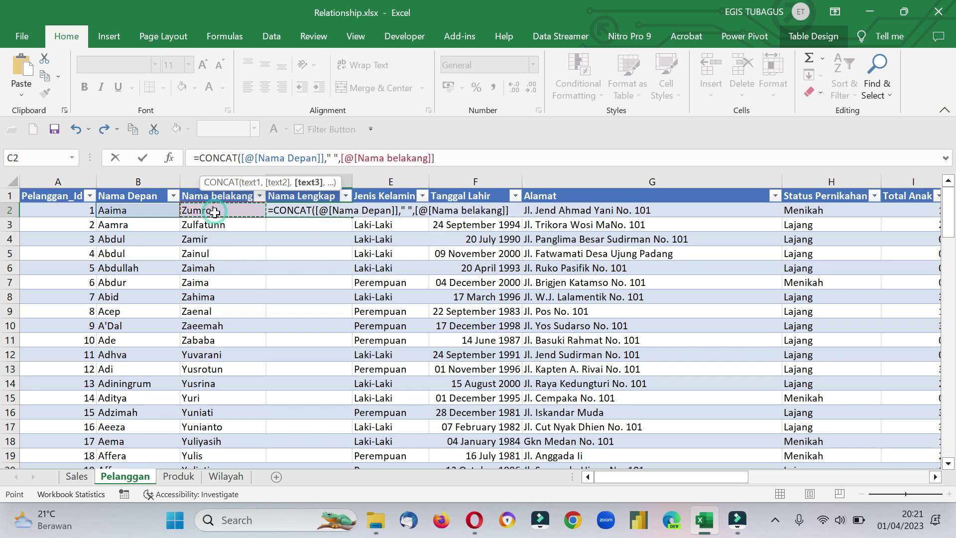
type(")")
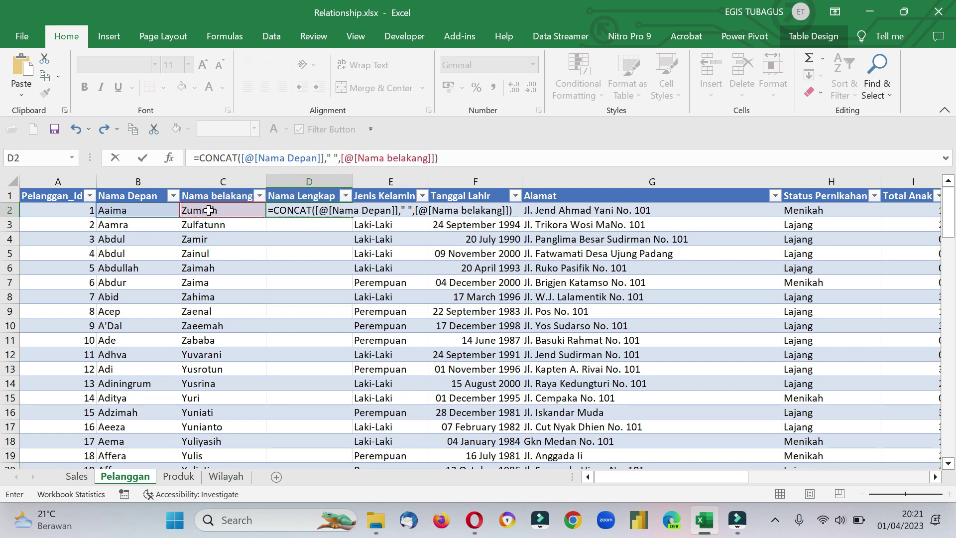
key("Return")
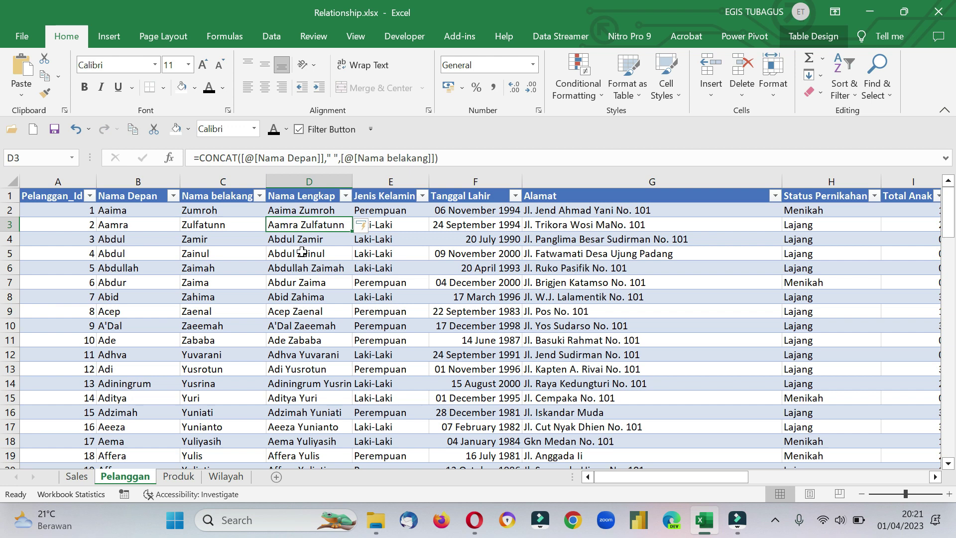
- Check the Nama Lengkap formula in the last rows of the Pelanggan table
left_click(945, 198)
left_click_drag(955, 409, 955, 461)
left_click(317, 423)
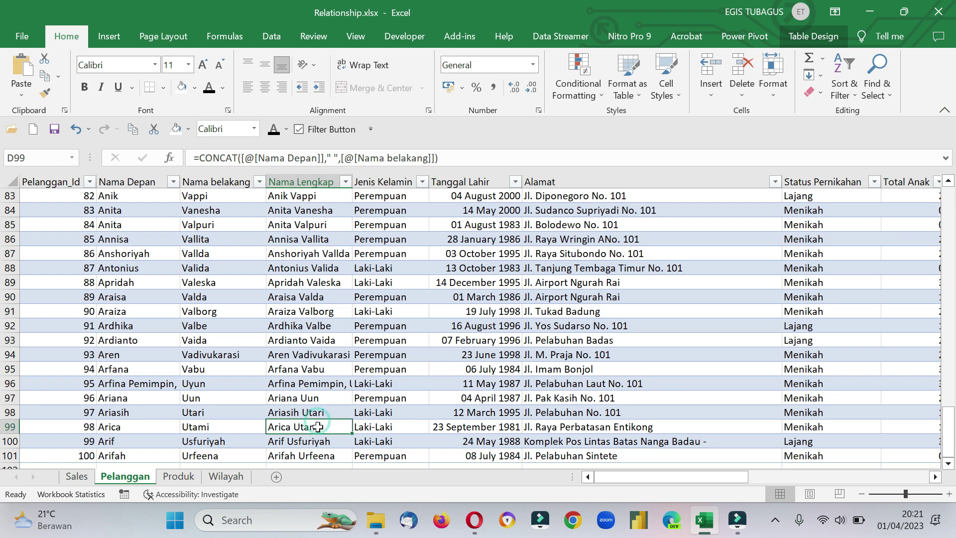
left_click_drag(241, 158, 439, 158)
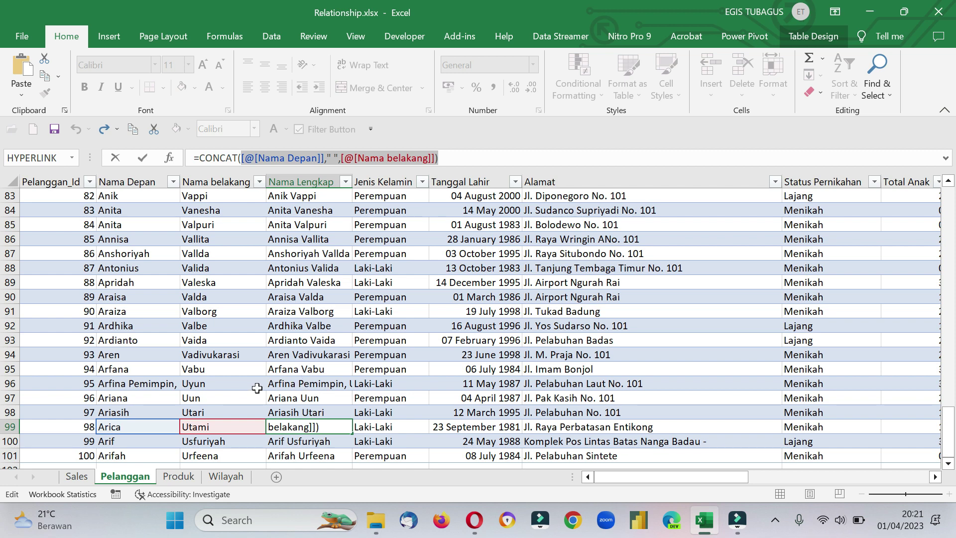
key("Escape")
left_click(316, 382)
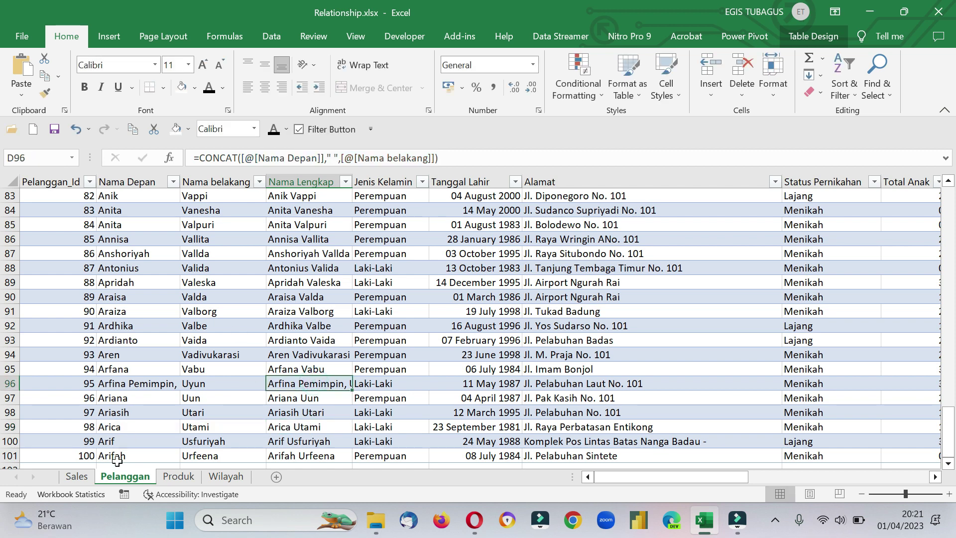
left_click(86, 477)
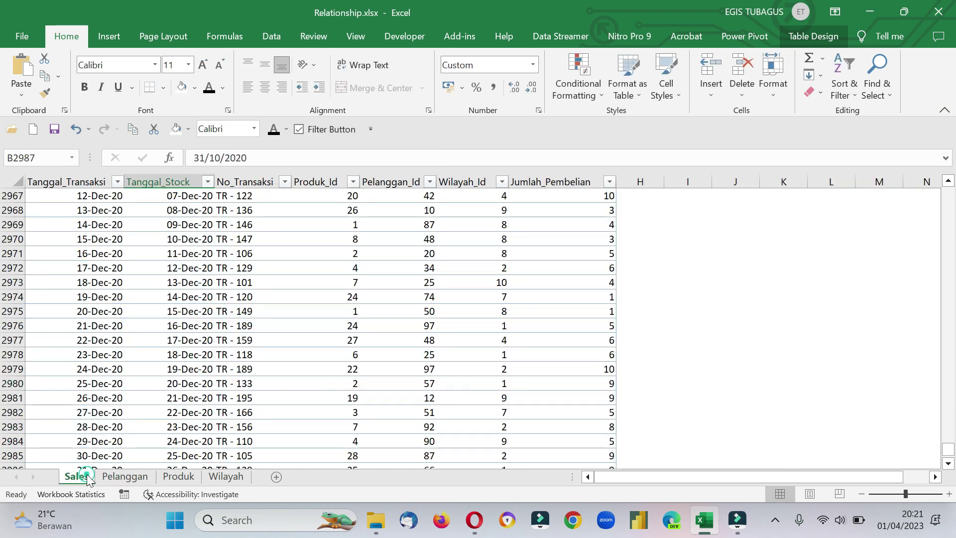
left_click(237, 268)
scroll(237, 268, "up", 9)
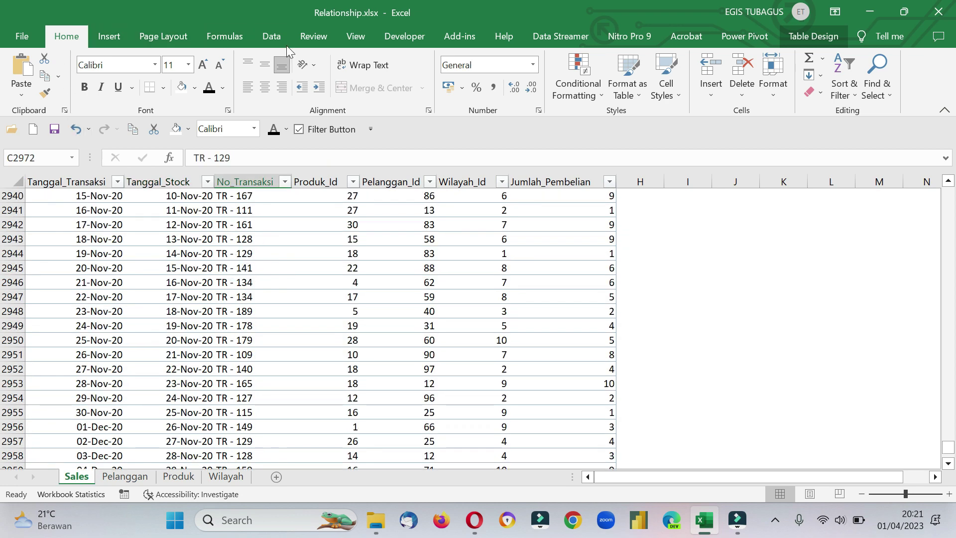
left_click(273, 39)
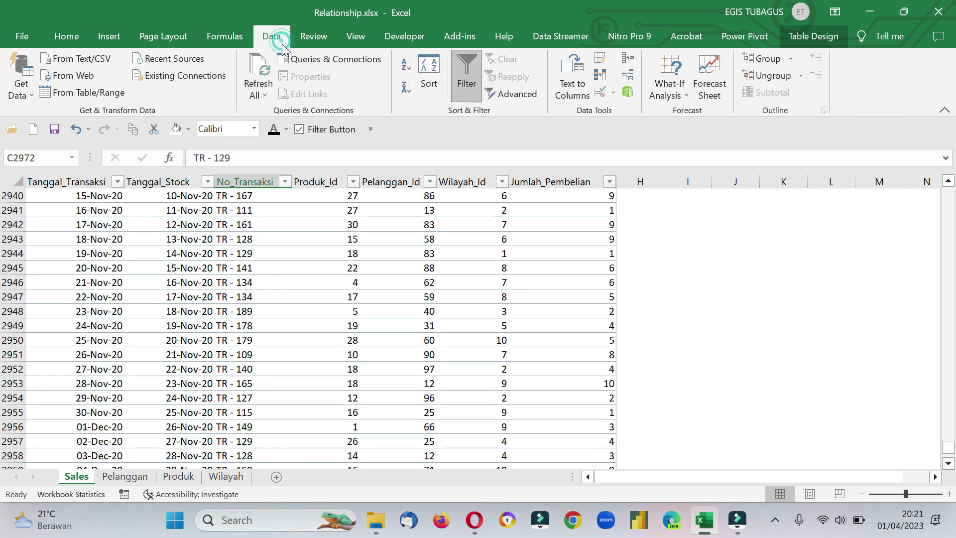
left_click(631, 82)
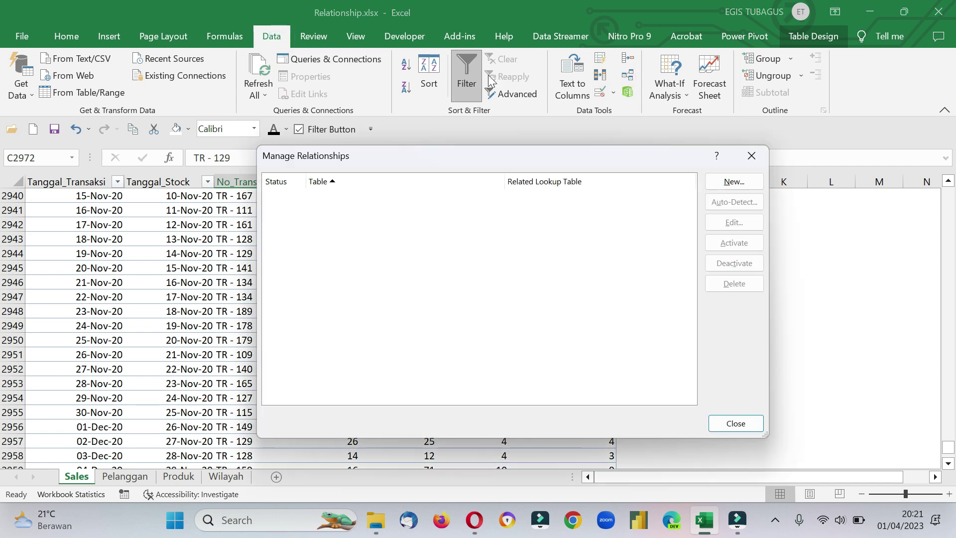
left_click(731, 182)
left_click_drag(382, 218, 332, 158)
left_click(454, 215)
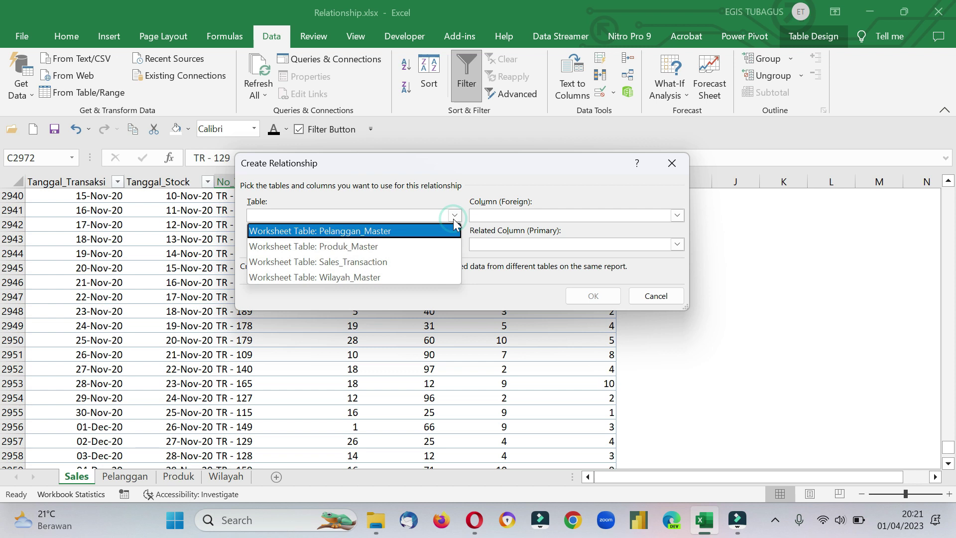
left_click(419, 261)
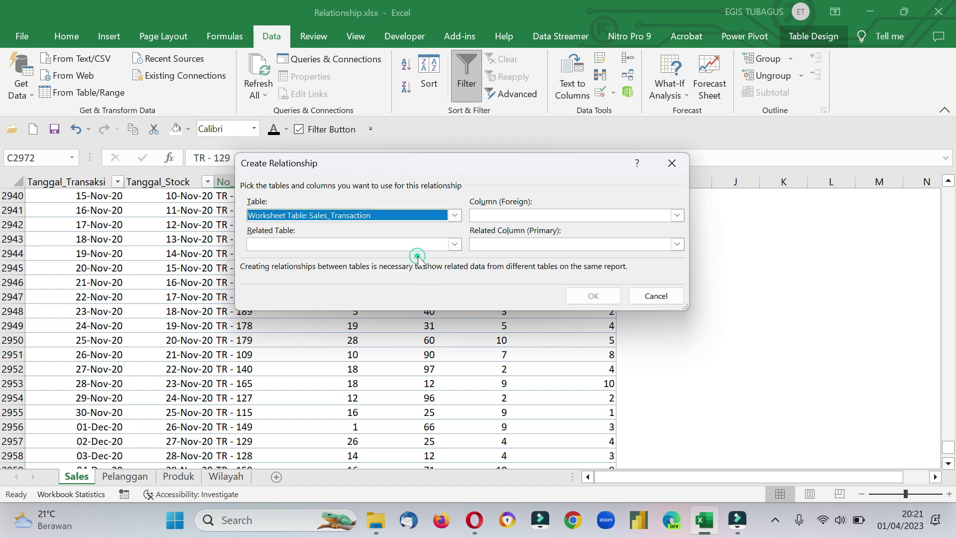
left_click(455, 244)
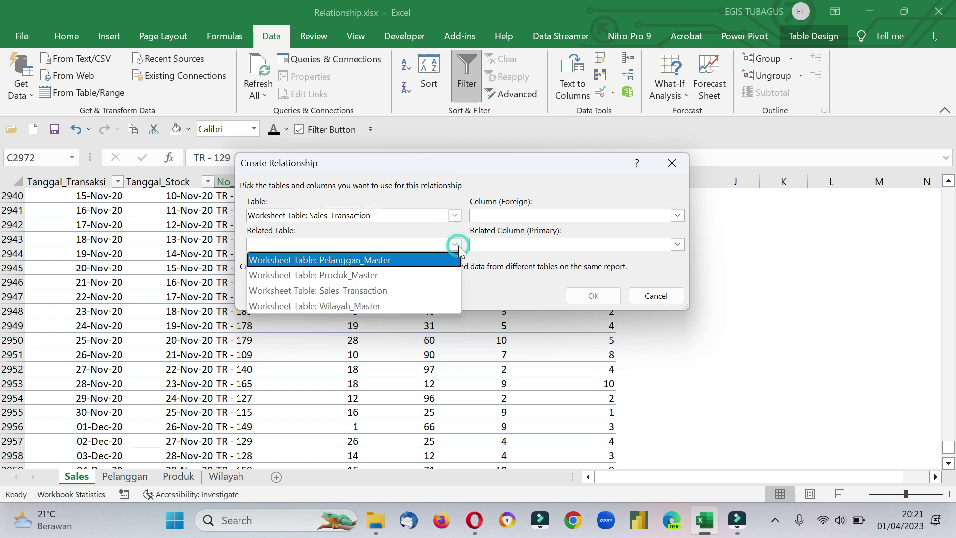
left_click(405, 259)
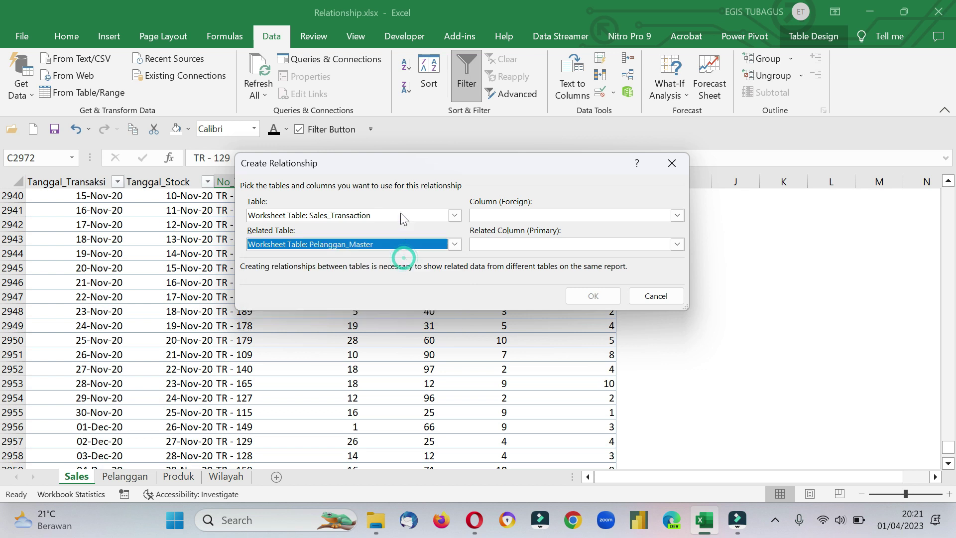
left_click_drag(393, 169, 507, 182)
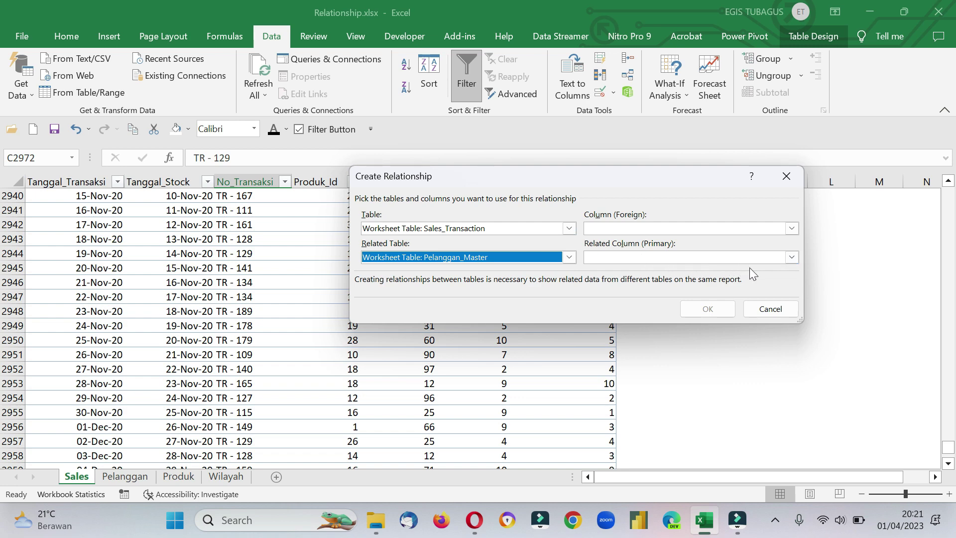
left_click(763, 309)
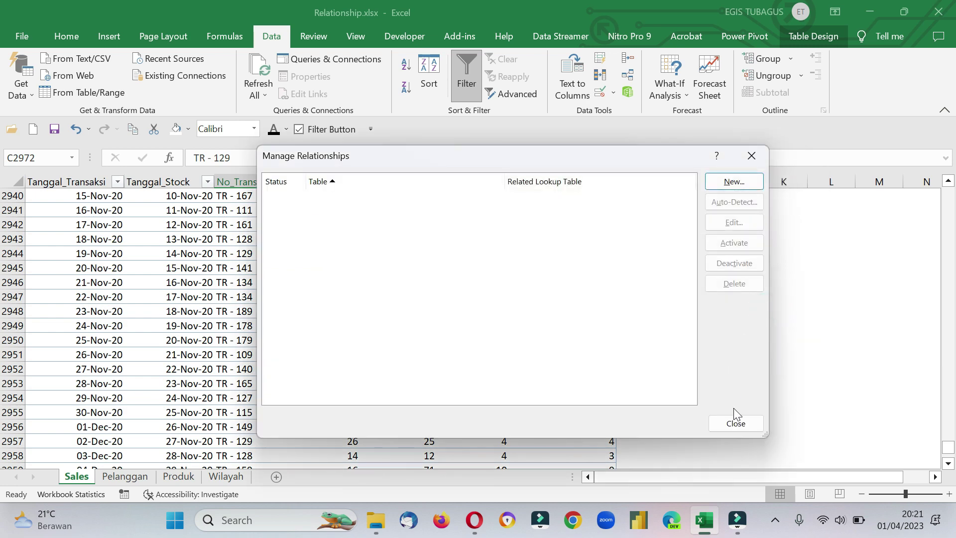
left_click(735, 423)
- Remove the fill colour from the entire Sales sheet by setting it to No Fill
scroll(236, 232, "up", 5)
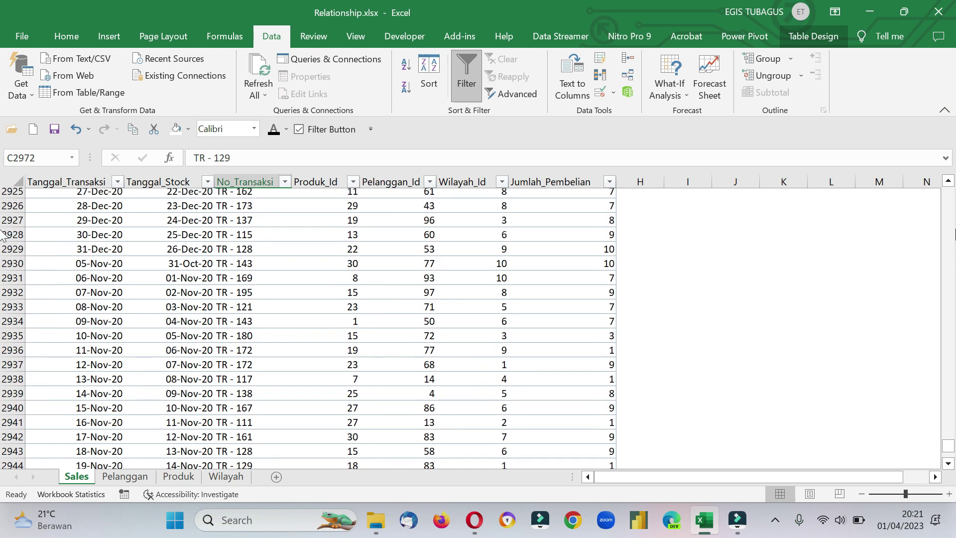
left_click_drag(948, 445, 932, 186)
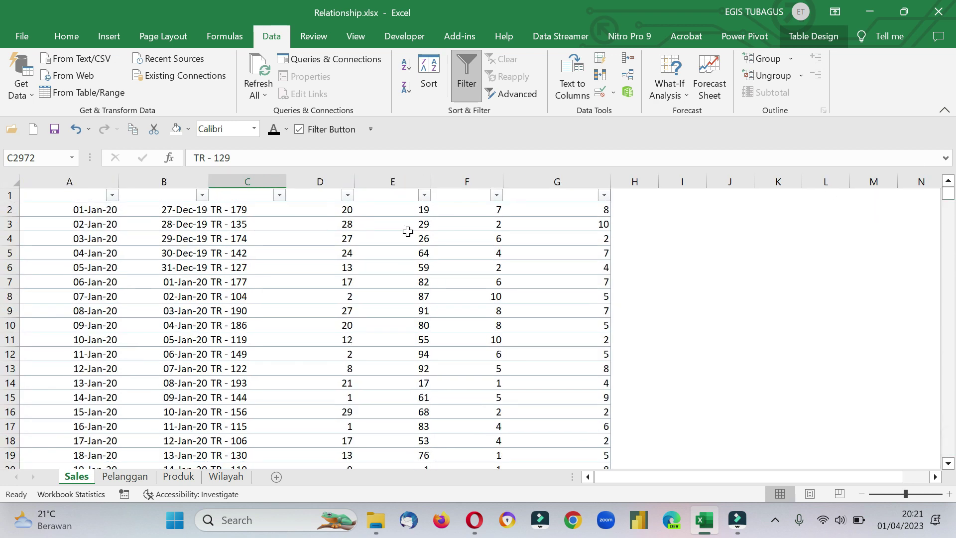
left_click(10, 195)
left_click(65, 36)
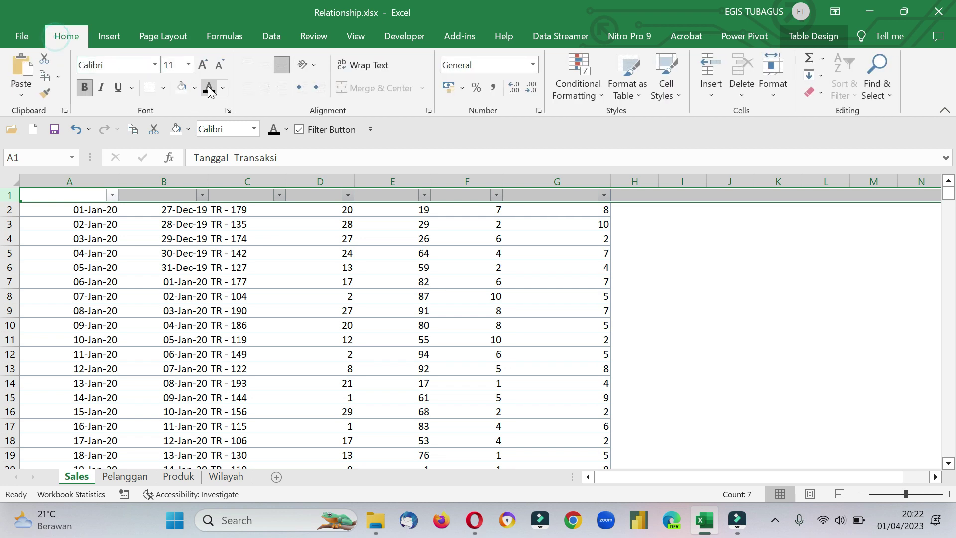
left_click(123, 247)
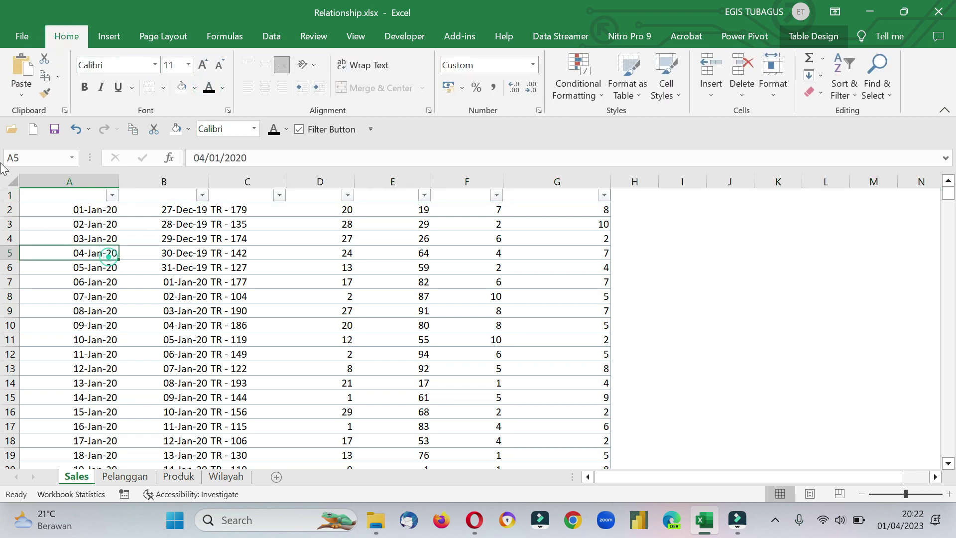
left_click(11, 182)
left_click(189, 130)
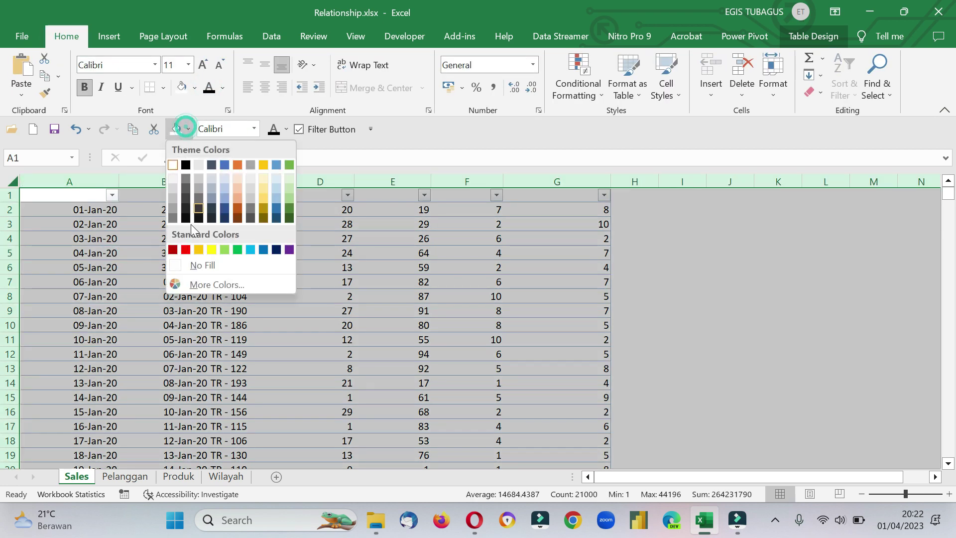
left_click(195, 268)
left_click(310, 239)
left_click(316, 211)
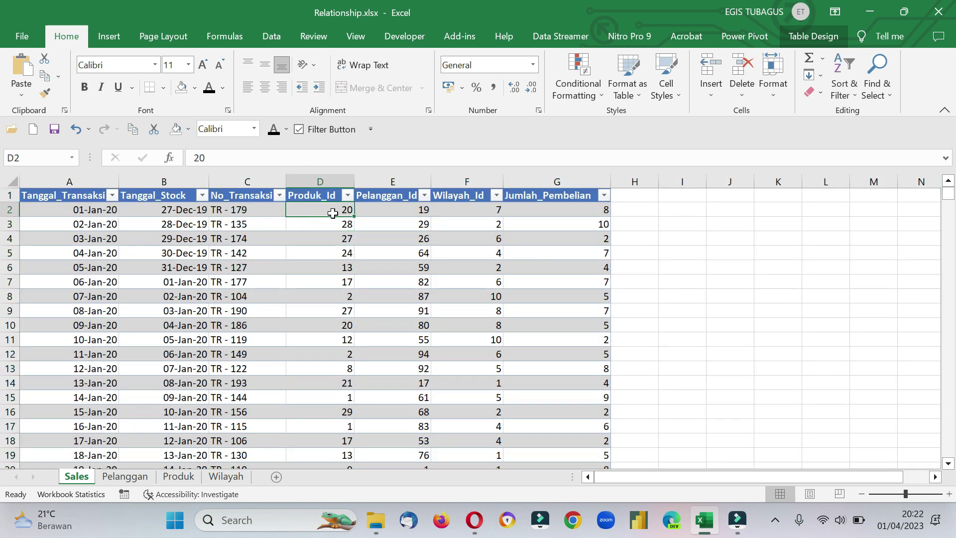
- Examine the Produk_Id column on the Produk sheet from the first to the last product row
left_click(179, 478)
scroll(273, 312, "up", 4)
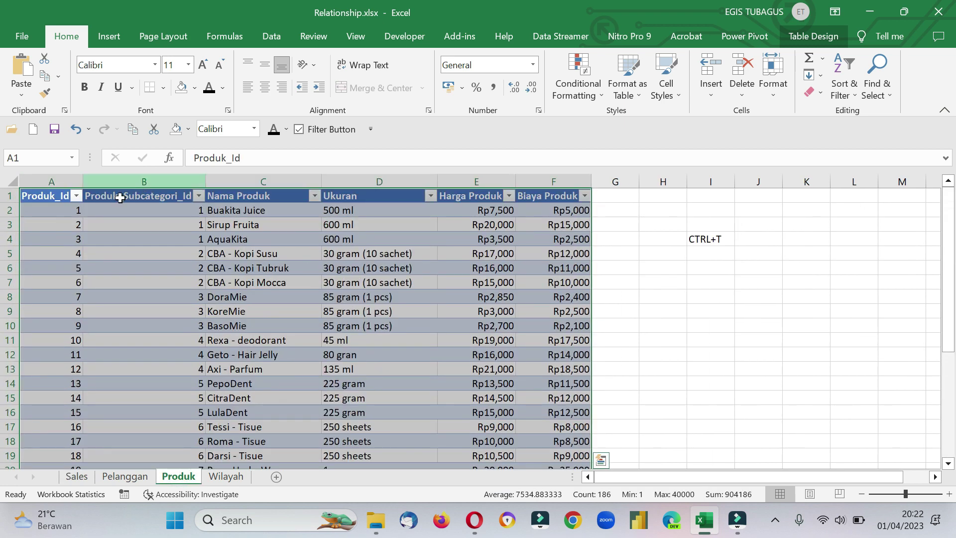
left_click(69, 212)
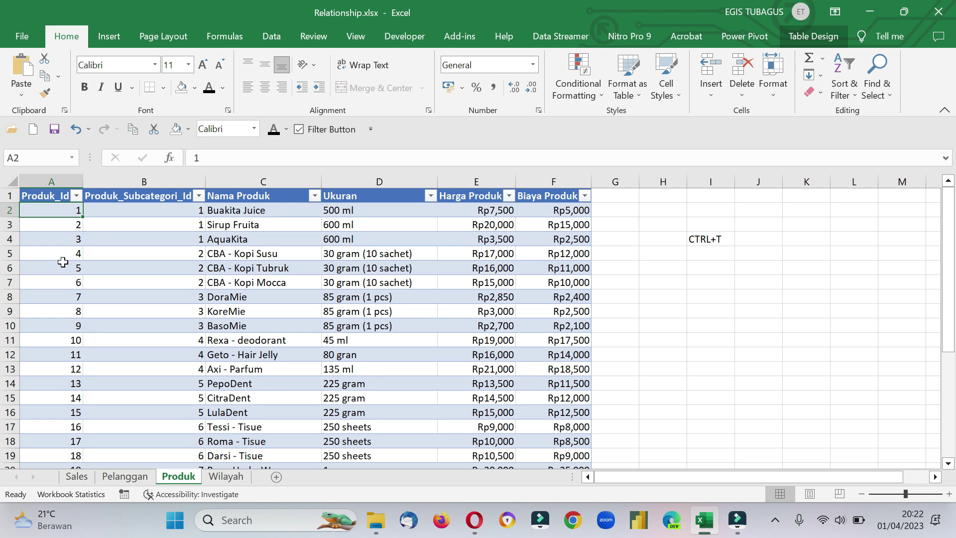
left_click(52, 226)
scroll(60, 299, "down", 8)
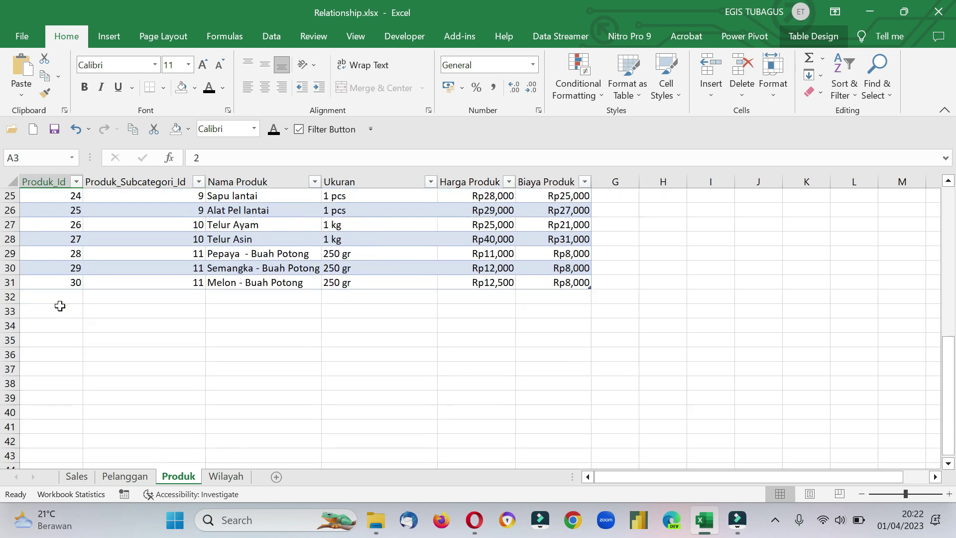
scroll(60, 305, "up", 8)
left_click(51, 181)
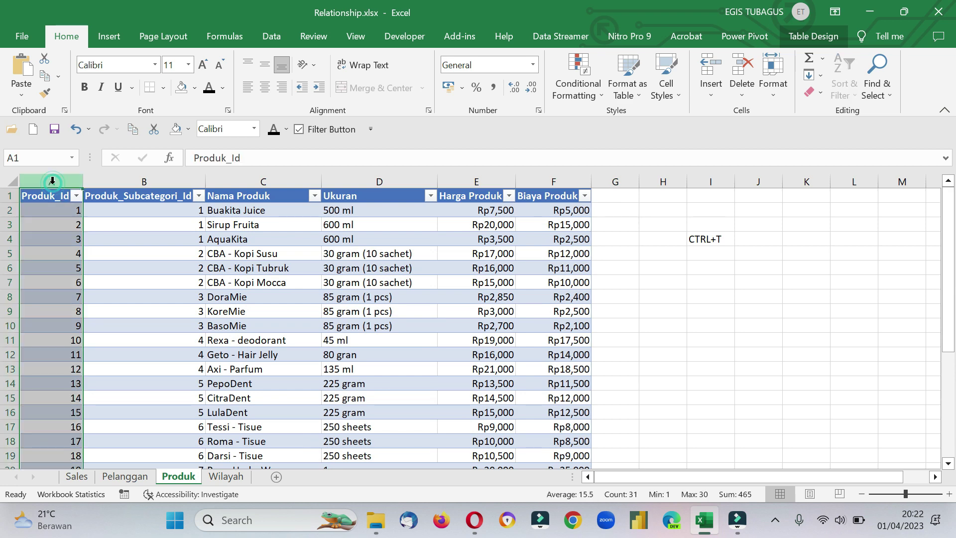
- Sort the Sales table by Produk_Id from smallest to largest
left_click(77, 476)
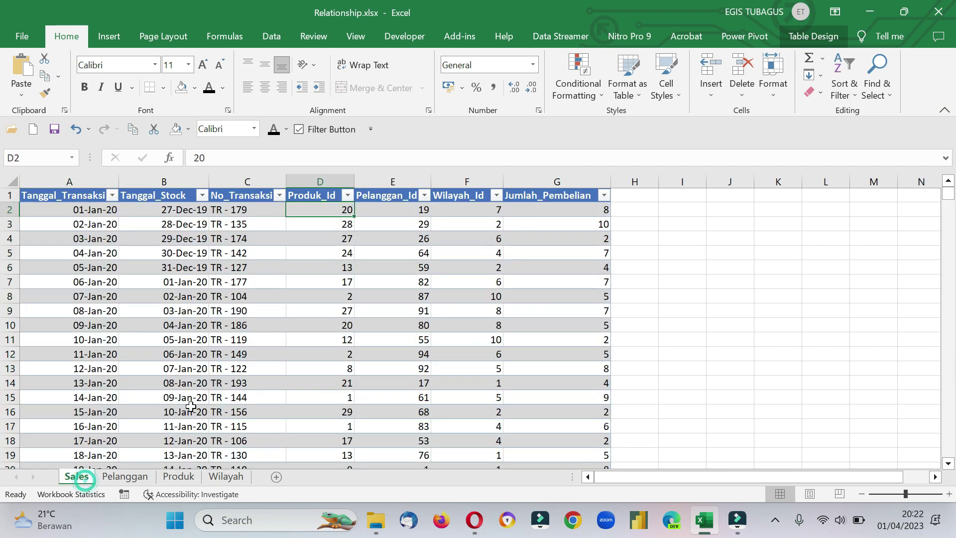
left_click(347, 196)
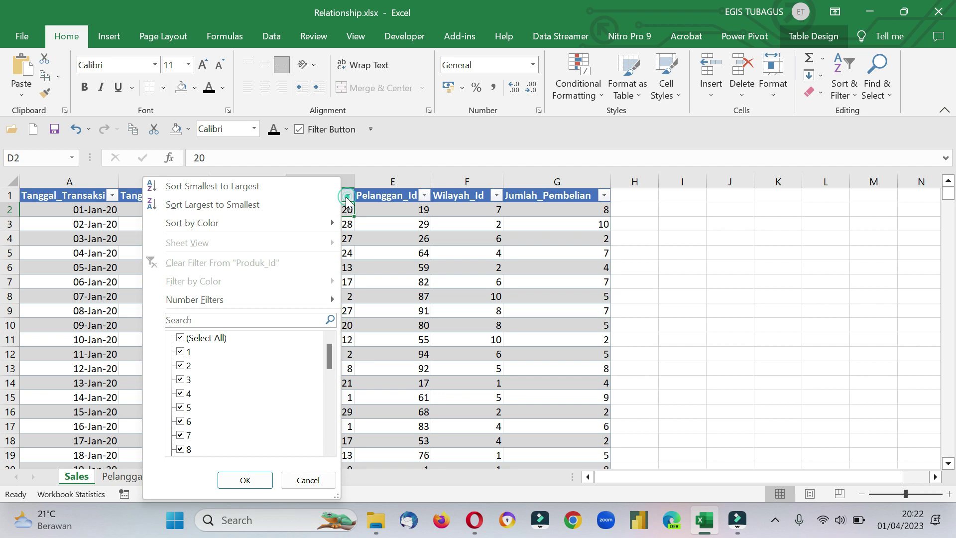
key("Escape")
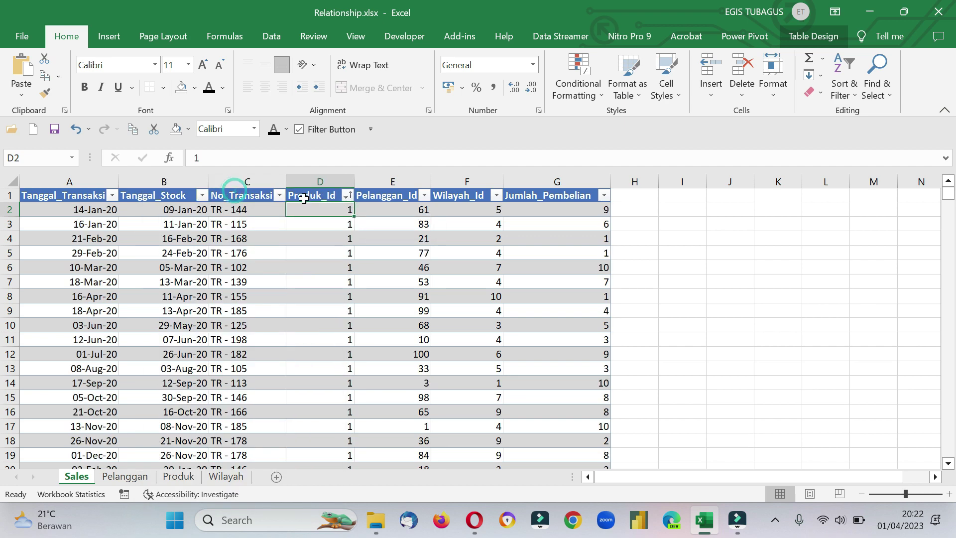
- Examine how product IDs repeat in the Produk_Id column of the sorted Sales table
scroll(309, 303, "down", 8)
scroll(313, 307, "down", 20)
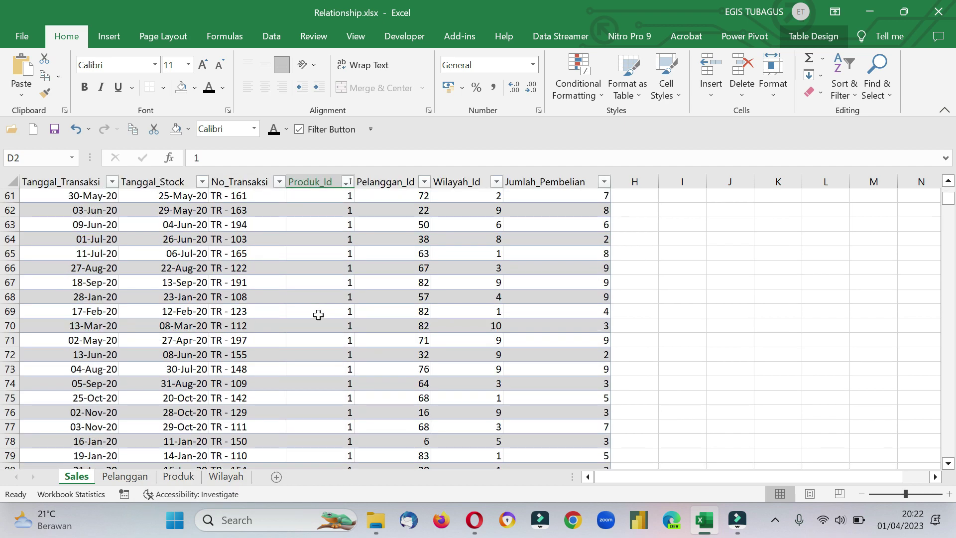
scroll(326, 321, "down", 8)
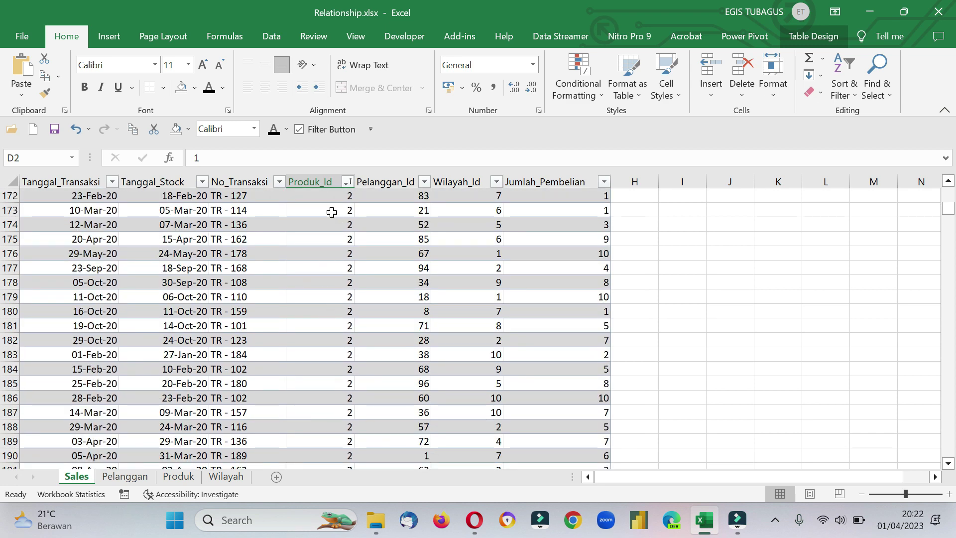
left_click(332, 210)
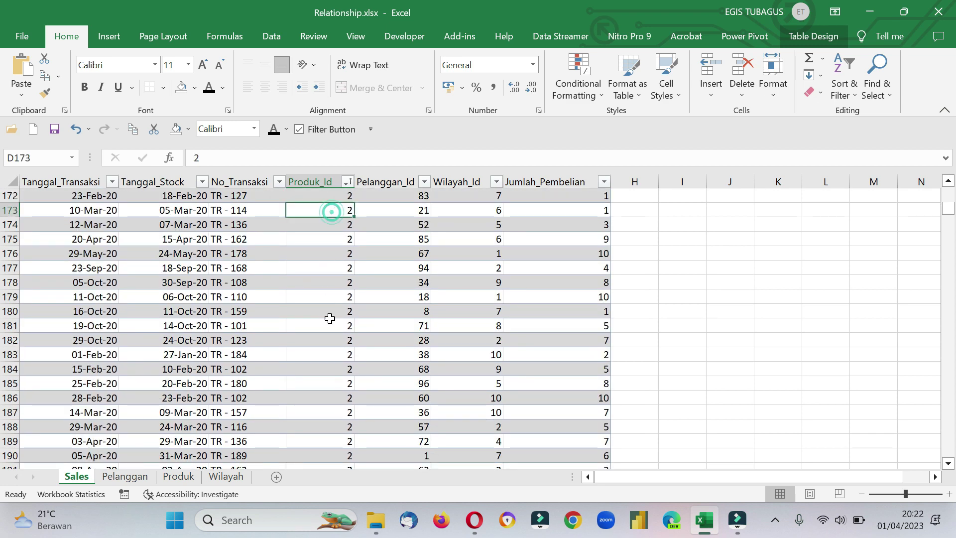
scroll(329, 318, "down", 3)
left_click(329, 339)
scroll(331, 348, "down", 3)
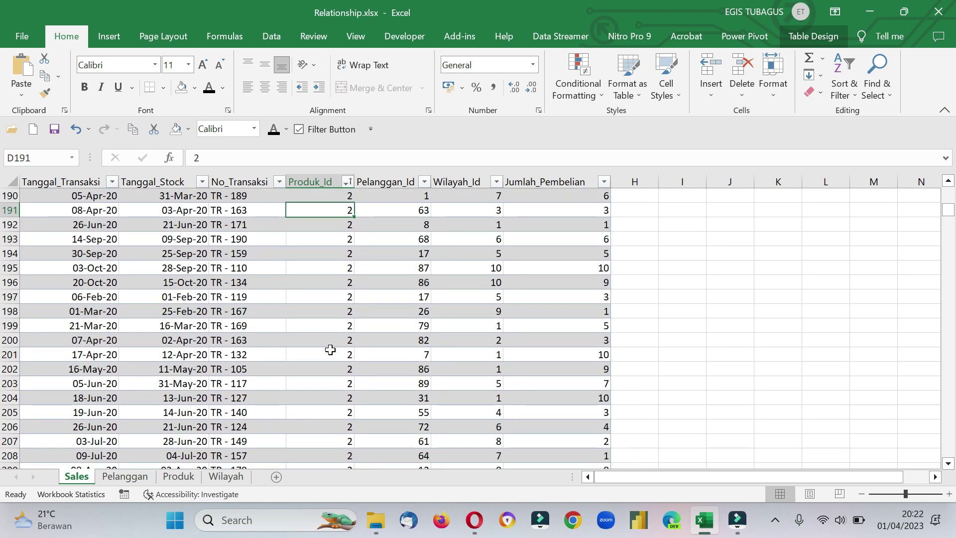
- Check the Produk_Id values on the Produk sheet and the Pelanggan_Id values on the Pelanggan sheet for uniqueness
left_click(172, 479)
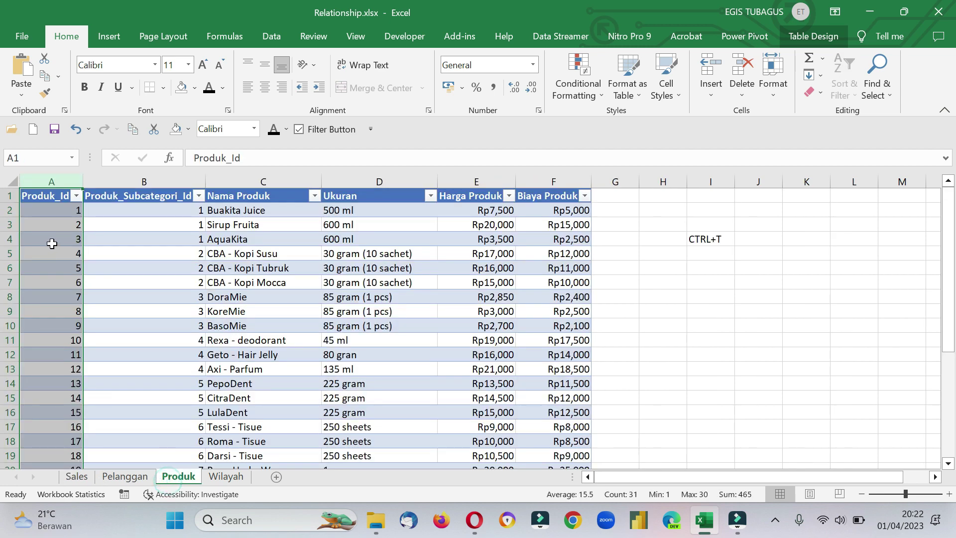
left_click(50, 228)
scroll(45, 234, "down", 4)
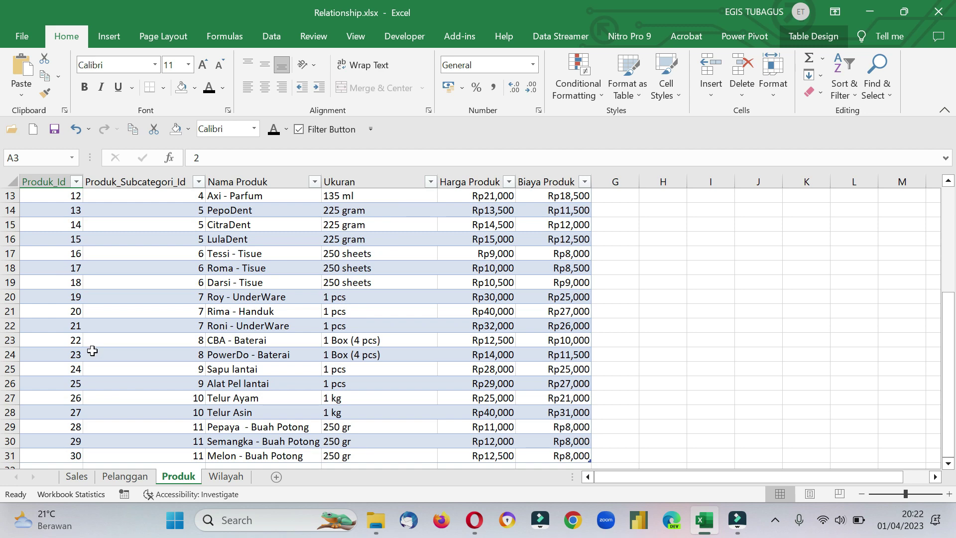
left_click(134, 476)
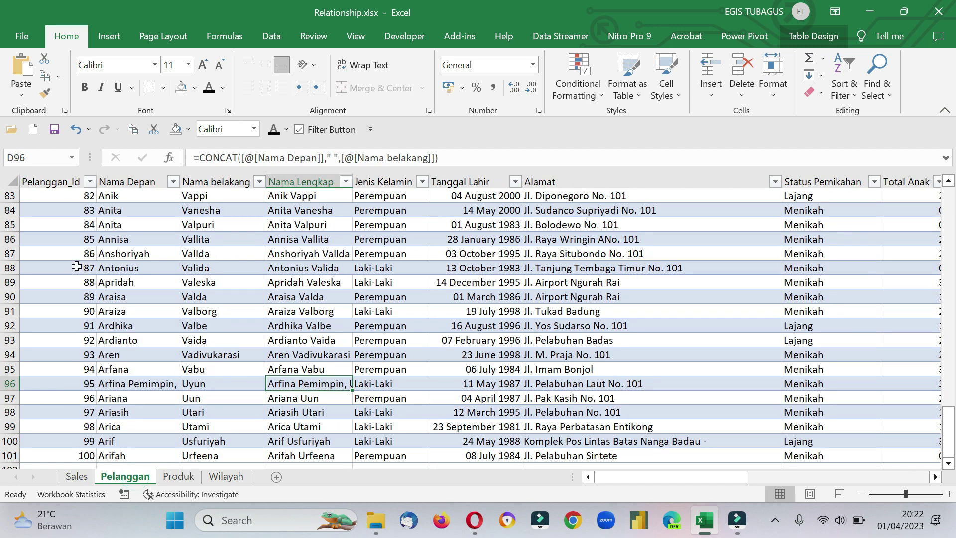
scroll(73, 254, "up", 9)
scroll(73, 255, "up", 4)
left_click(70, 210)
scroll(82, 300, "down", 3)
scroll(82, 300, "down", 11)
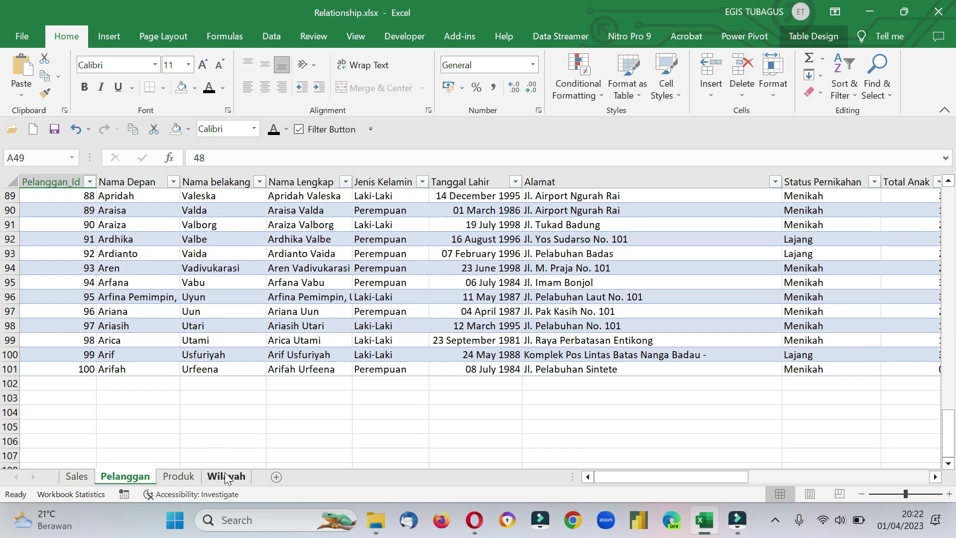
- Check the Wilayah_Id values on the Wilayah sheet for uniqueness
left_click(225, 476)
left_click(80, 239)
scroll(92, 305, "down", 1)
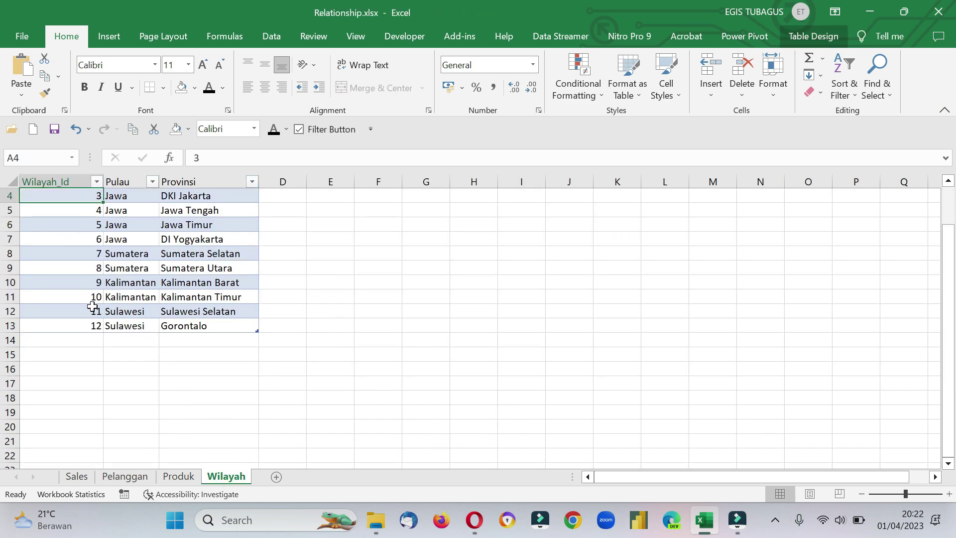
scroll(82, 240, "up", 1)
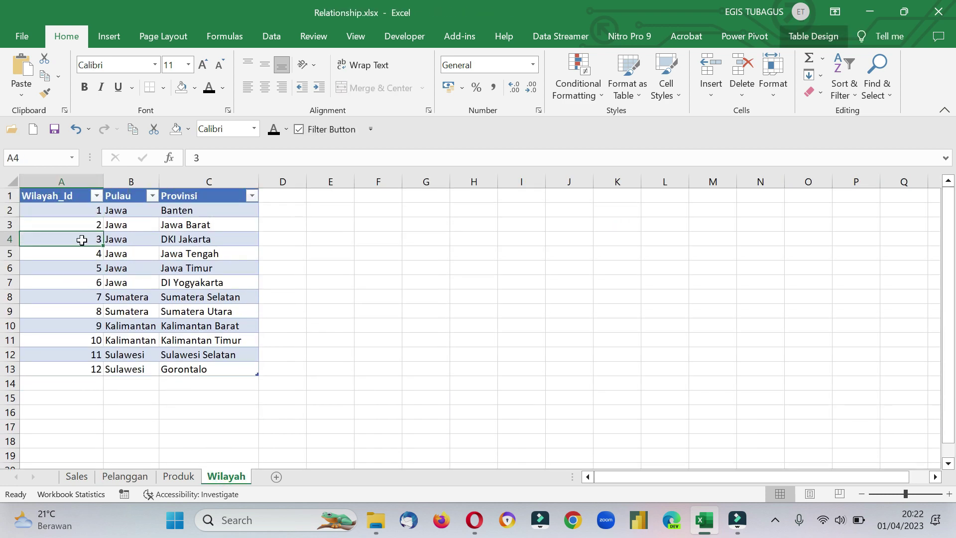
- Sort the Sales table by Pelanggan_Id from smallest to largest and inspect the repeated customer IDs
left_click(76, 477)
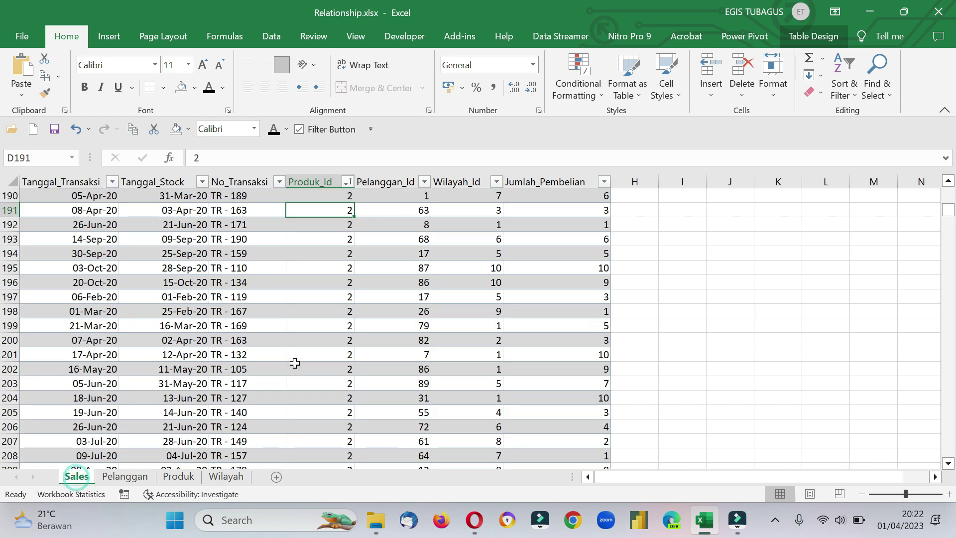
left_click(425, 182)
left_click(278, 189)
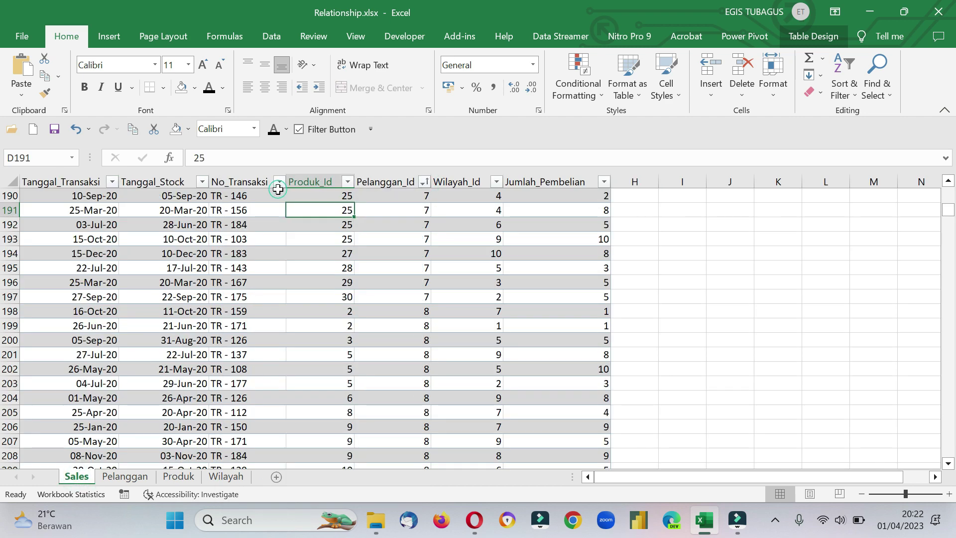
scroll(389, 197, "up", 3)
left_click_drag(392, 196, 393, 340)
- Sort the Sales table by Wilayah_Id from smallest to largest and inspect the Produk_Id, Pelanggan_Id and Wilayah_Id columns
left_click(497, 182)
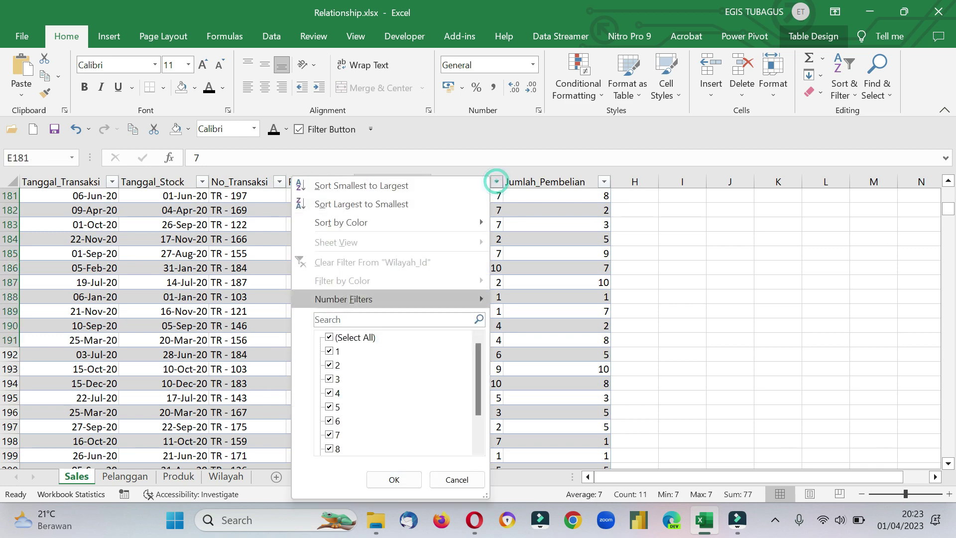
left_click(364, 186)
left_click_drag(474, 197, 487, 329)
left_click_drag(327, 199, 452, 355)
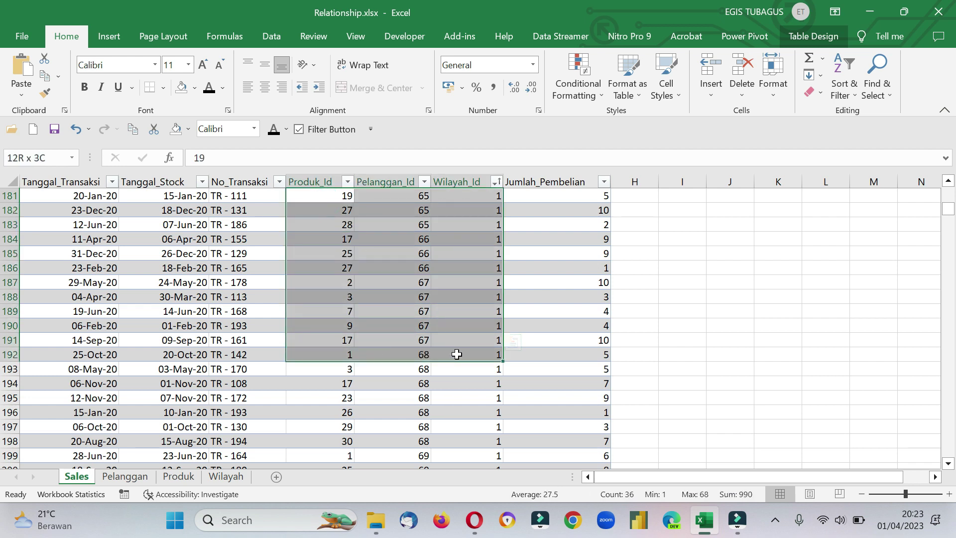
left_click(393, 312)
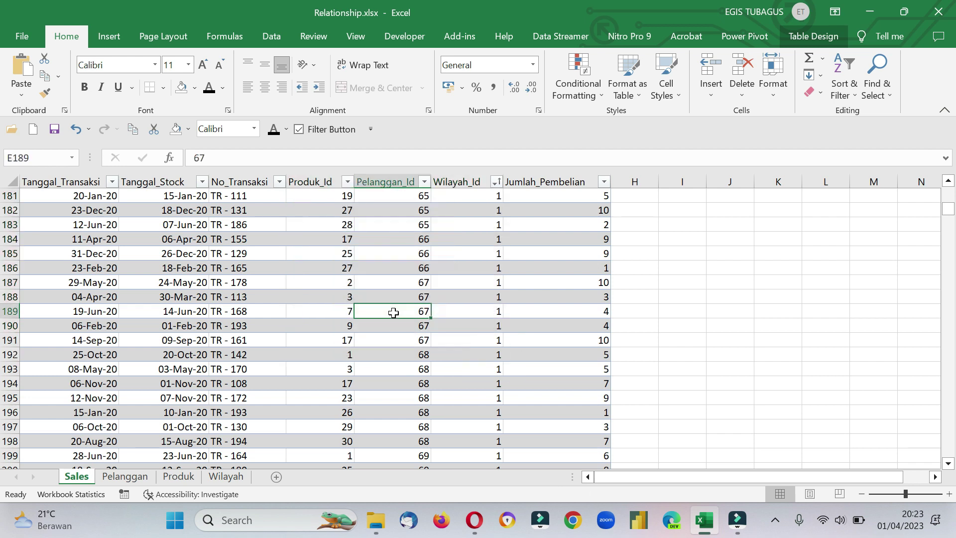
- Start a new table relationship with Sales_Transaction as the table and Produk_Master as the related table
left_click(271, 36)
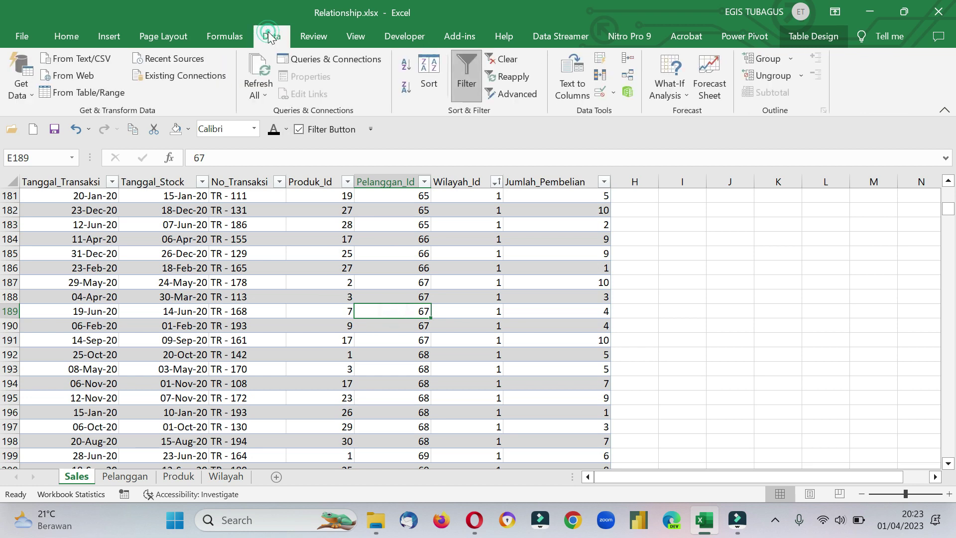
left_click(631, 76)
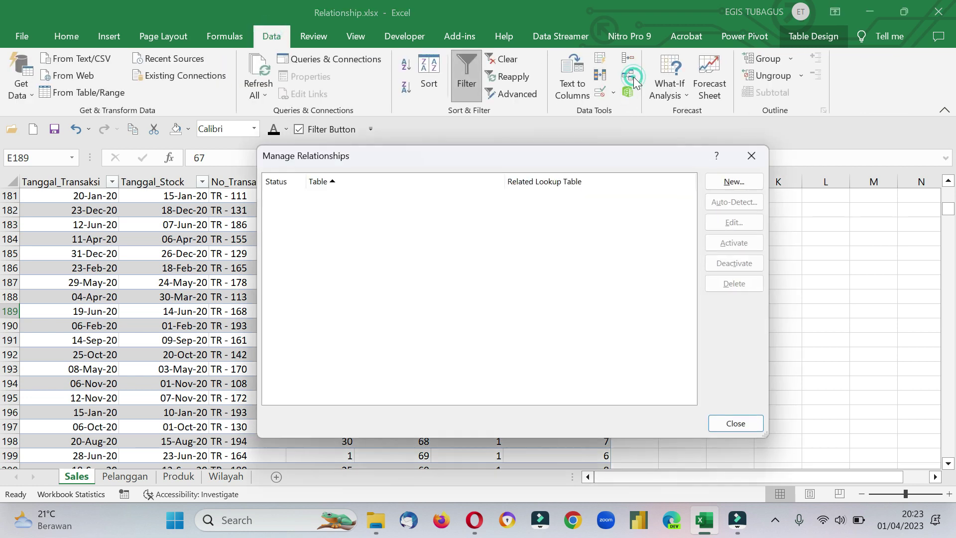
left_click(734, 182)
left_click(438, 275)
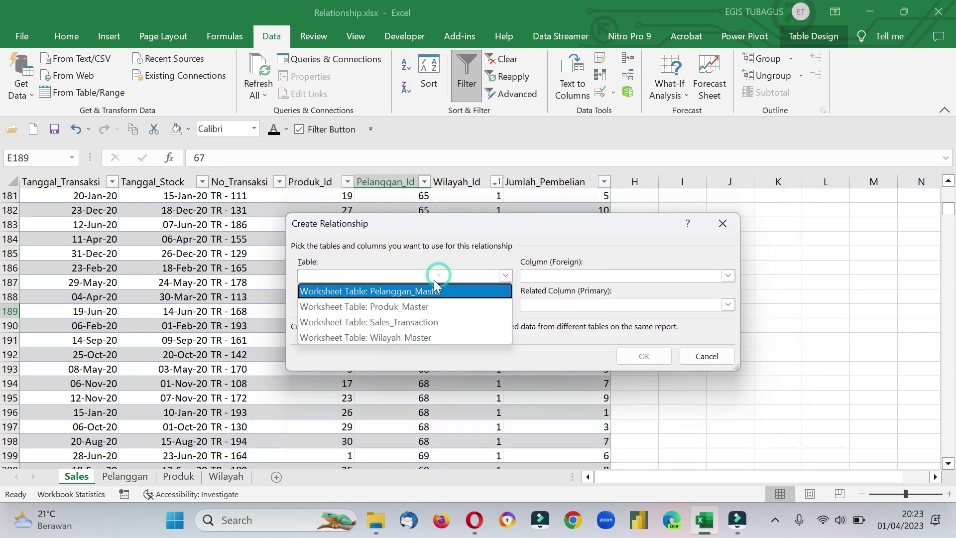
left_click(434, 321)
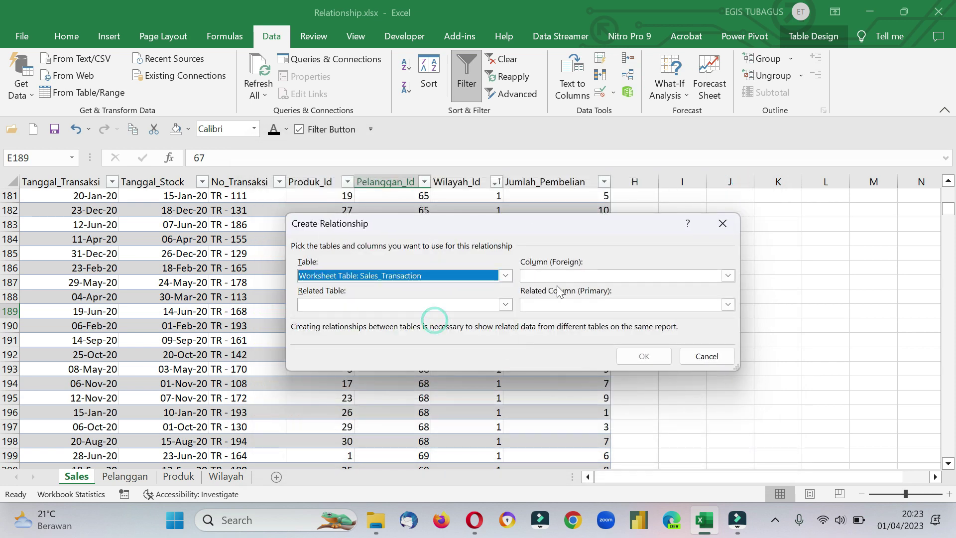
left_click(569, 275)
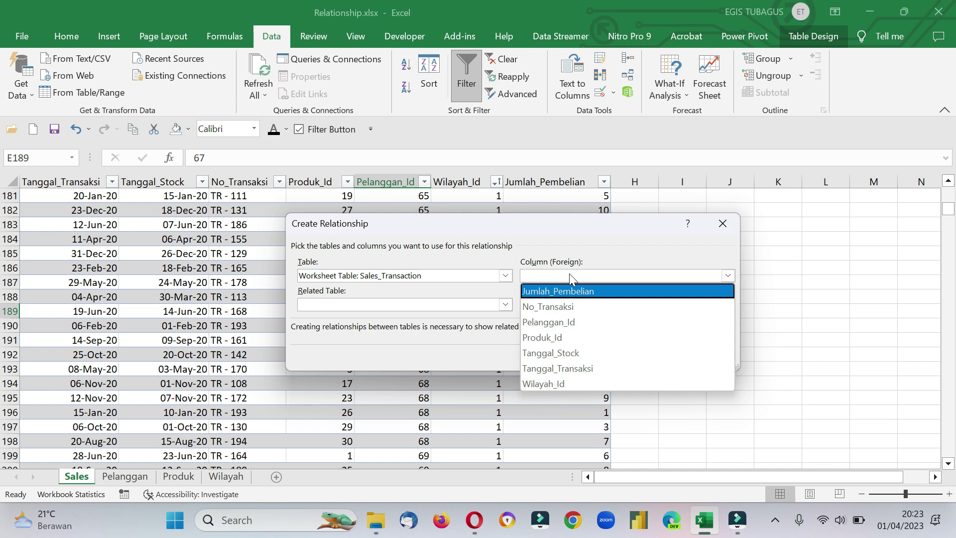
left_click(569, 275)
left_click(449, 305)
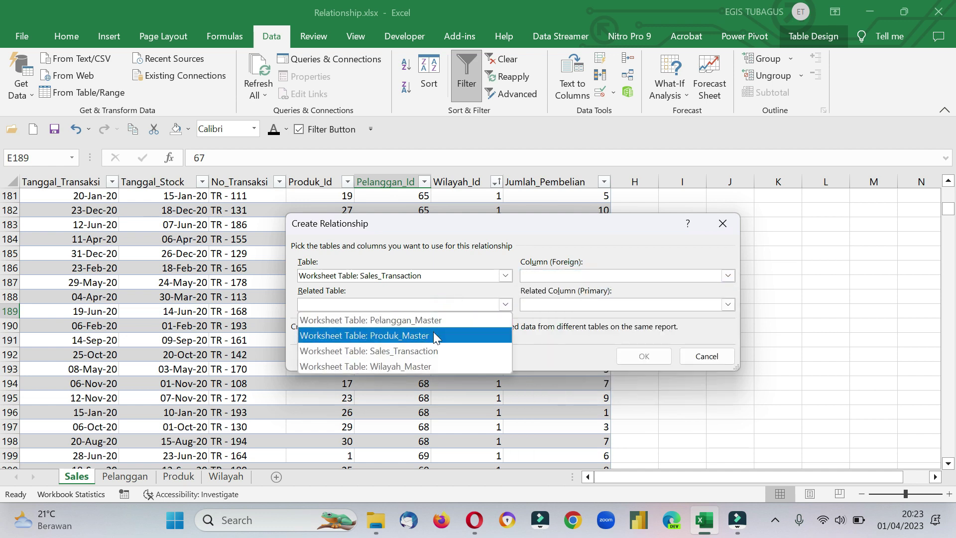
left_click(434, 334)
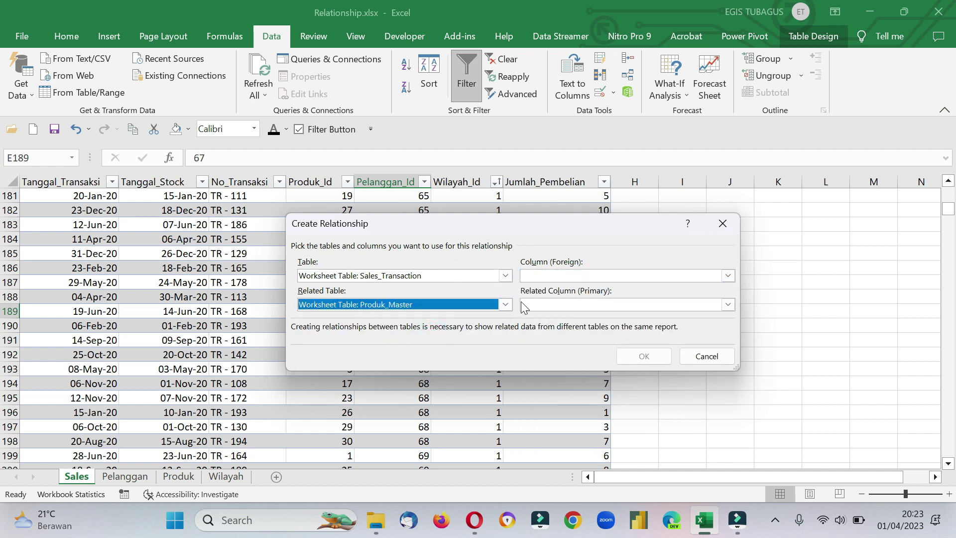
- Set Produk_Id as both the foreign and the related primary column, and create the Sales_Transaction to Produk_Master relationship
left_click(548, 277)
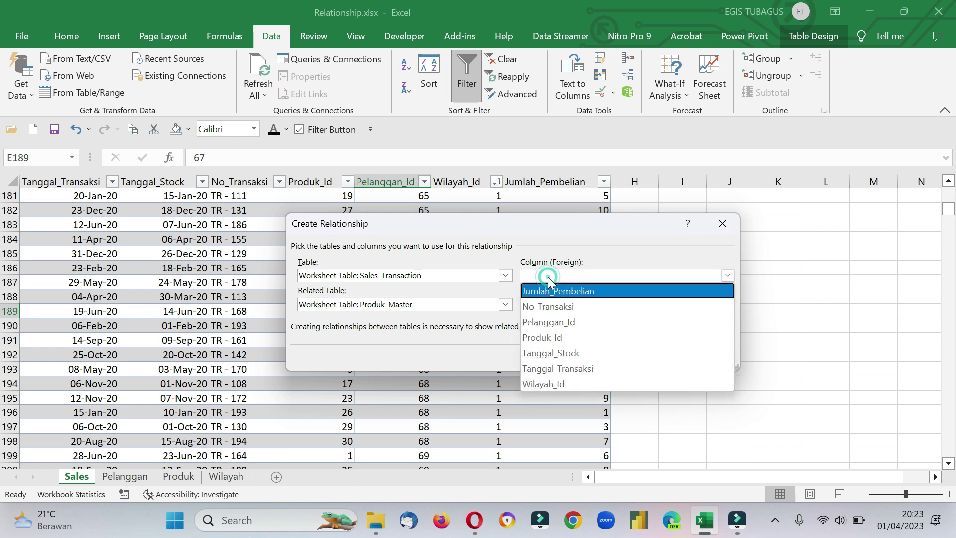
left_click(562, 339)
left_click(563, 304)
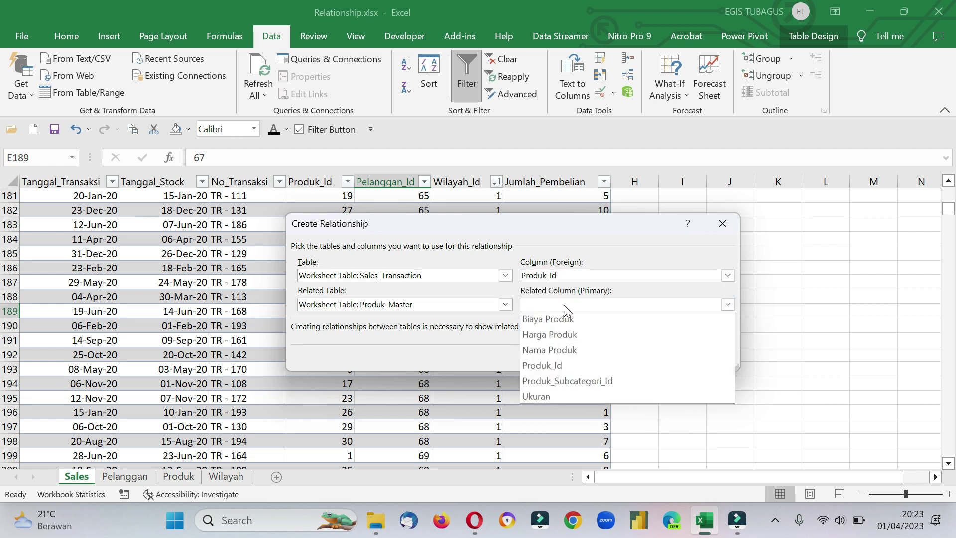
left_click(568, 367)
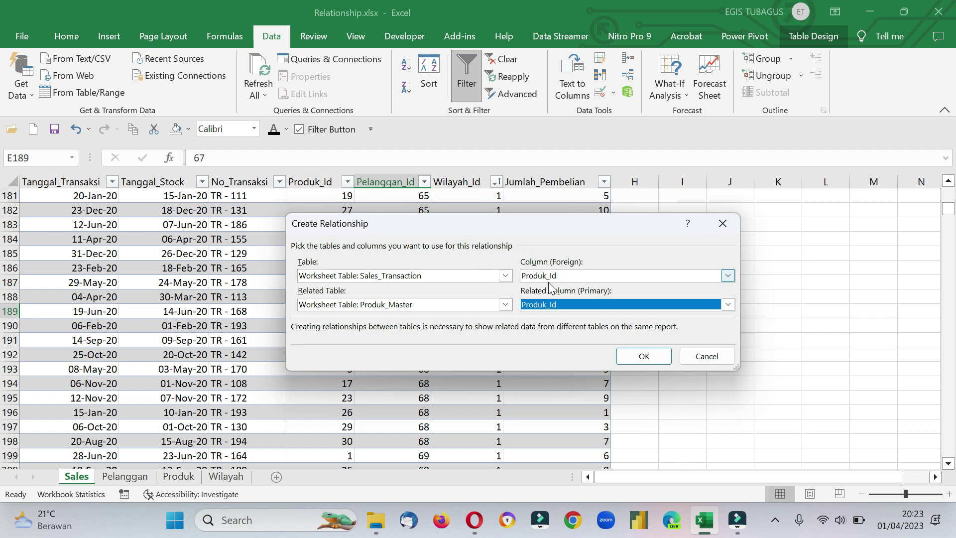
left_click(628, 355)
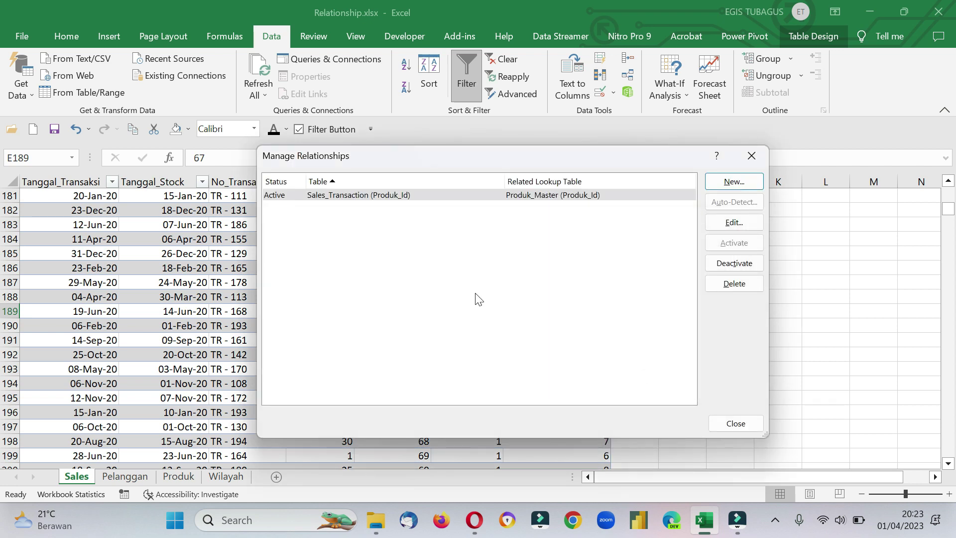
- Create a relationship from Sales_Transaction to Pelanggan_Master with Pelanggan_Id as both the foreign and the related primary column
left_click(741, 180)
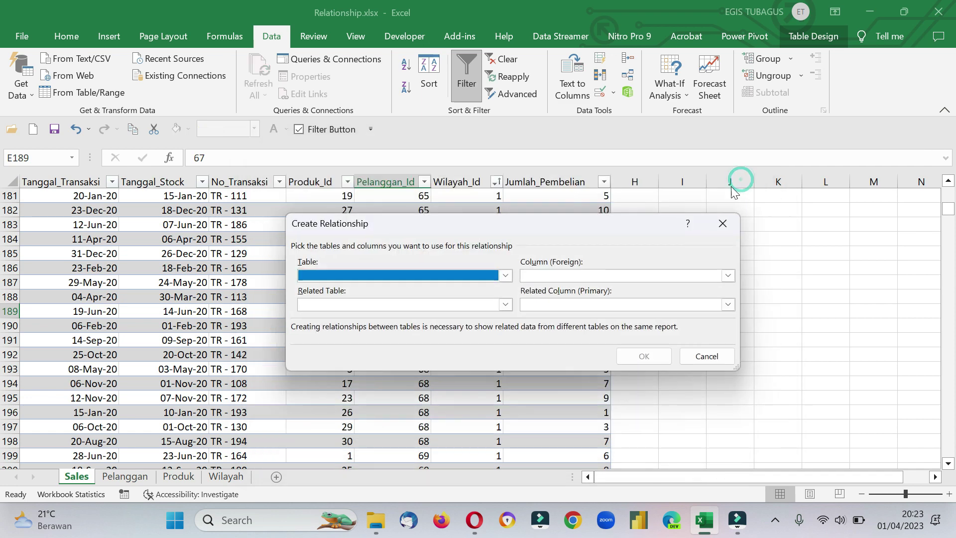
left_click(489, 273)
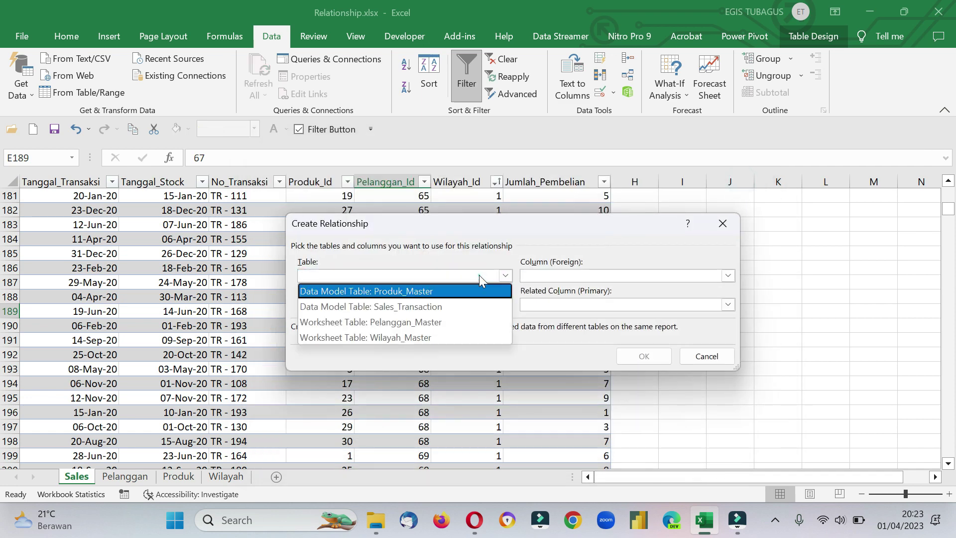
left_click(449, 306)
left_click(450, 306)
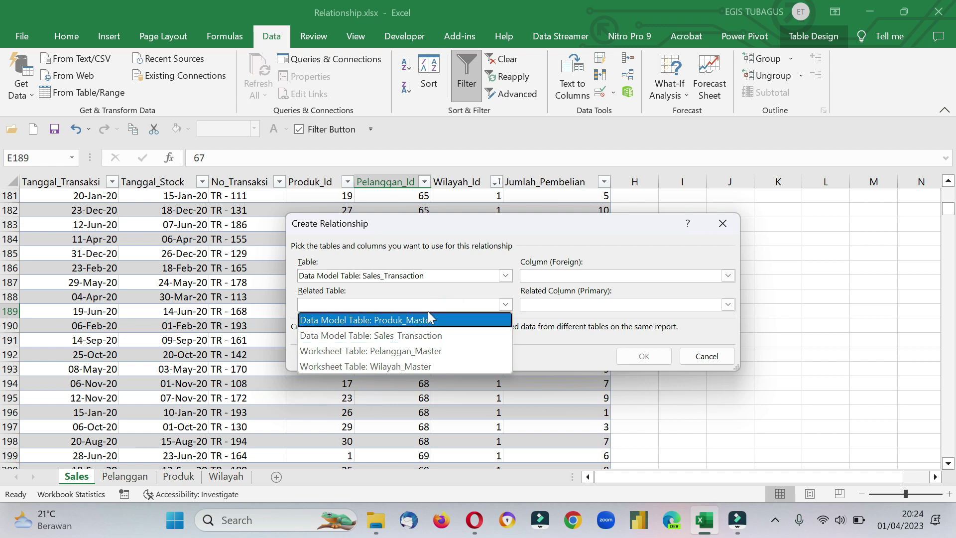
left_click(440, 348)
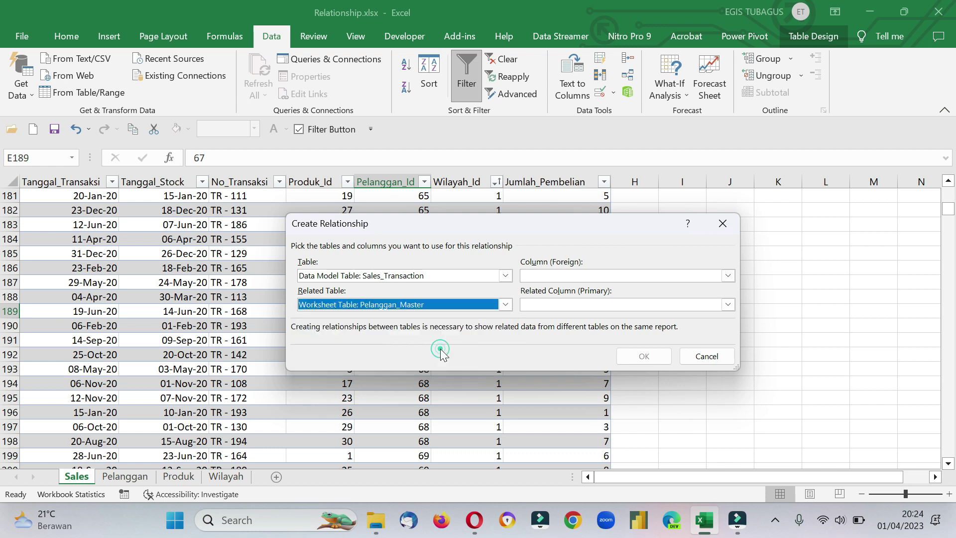
left_click(557, 274)
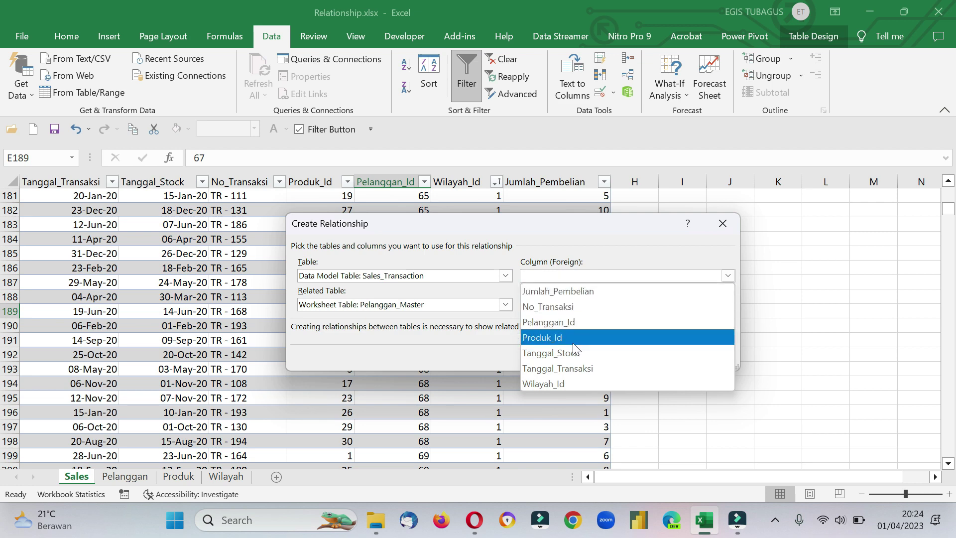
left_click(575, 323)
left_click(571, 306)
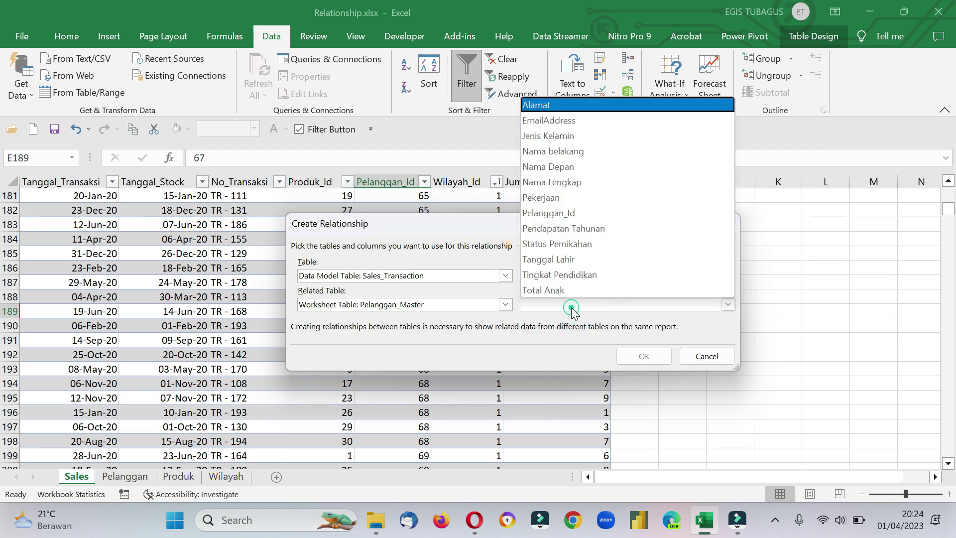
left_click(576, 214)
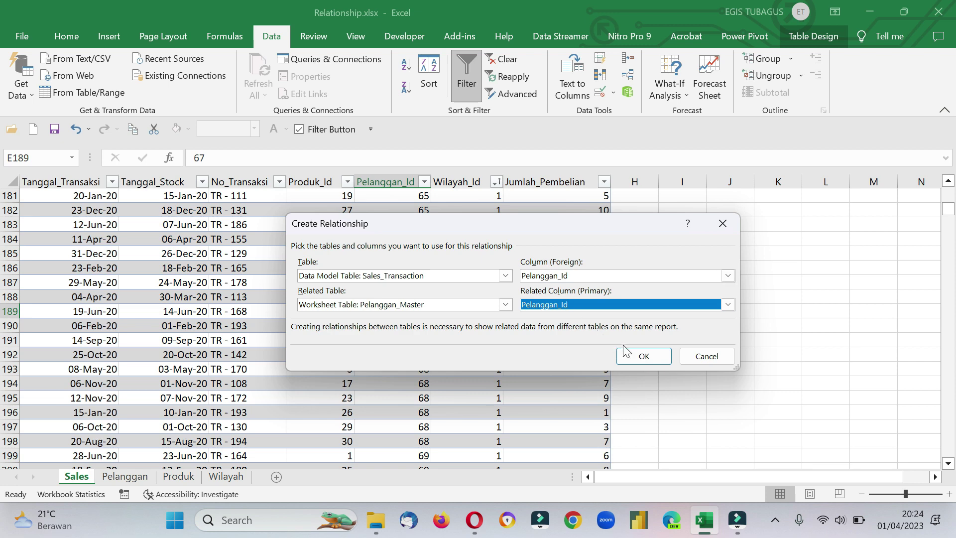
left_click(639, 355)
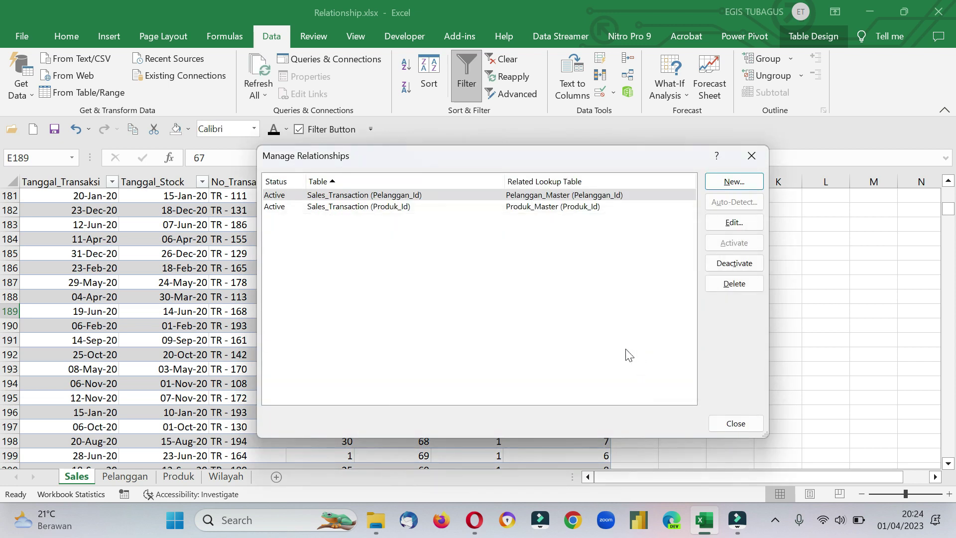
- Create a relationship from Sales_Transaction to Wilayah_Master with Wilayah_Id as both the foreign and related primary column, and close the relationship manager
left_click(735, 183)
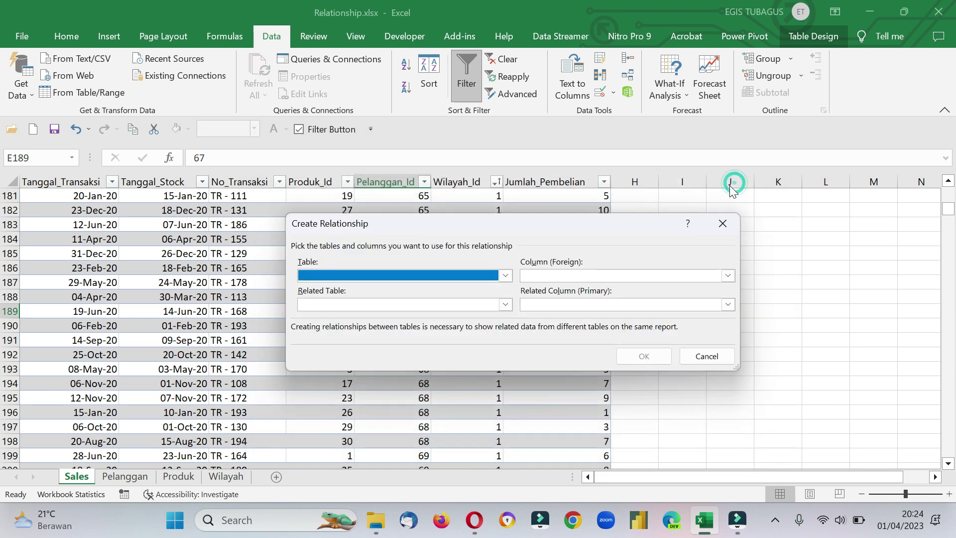
left_click(454, 276)
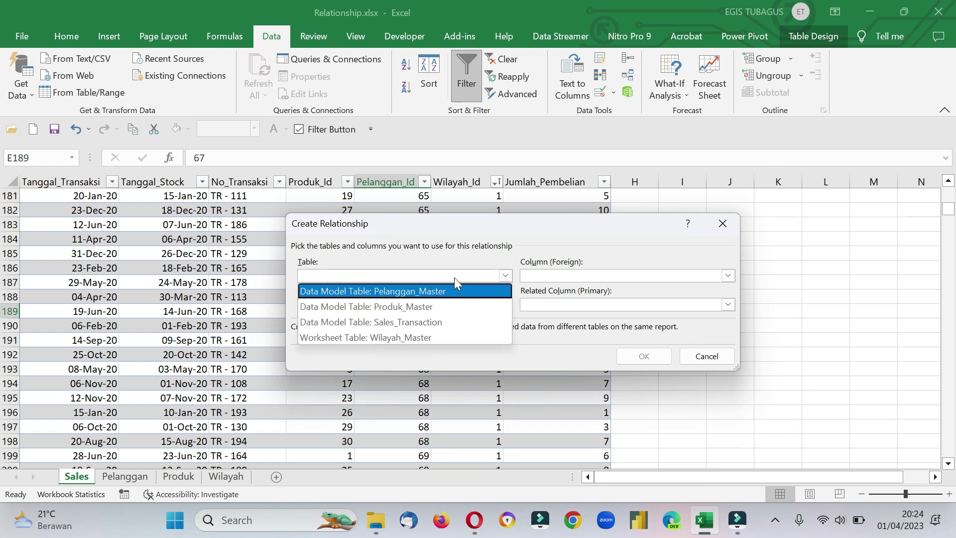
left_click(431, 323)
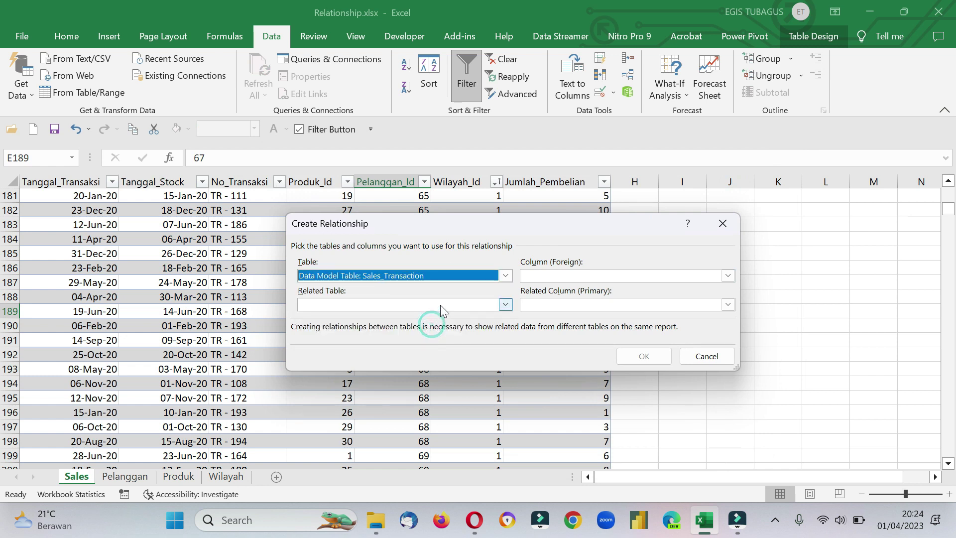
left_click(441, 304)
left_click(432, 365)
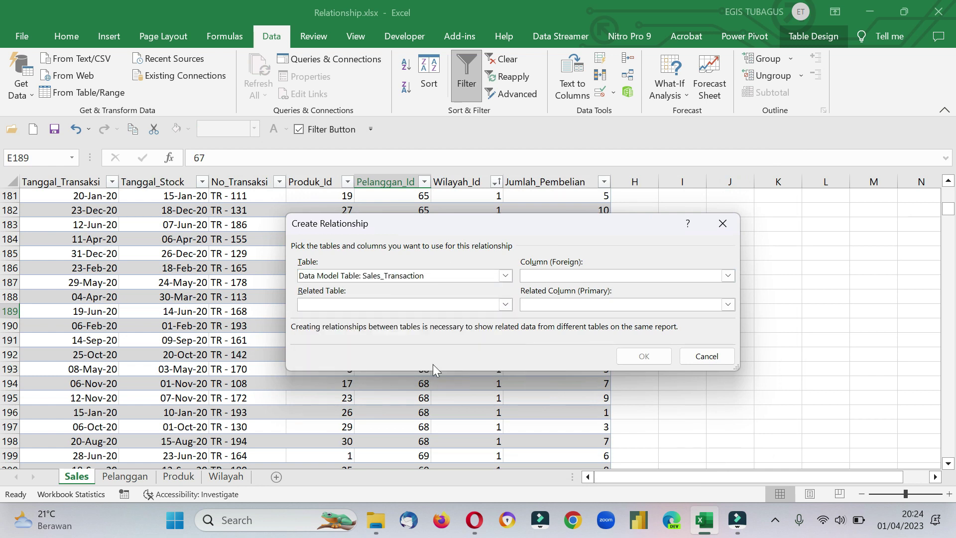
left_click(560, 275)
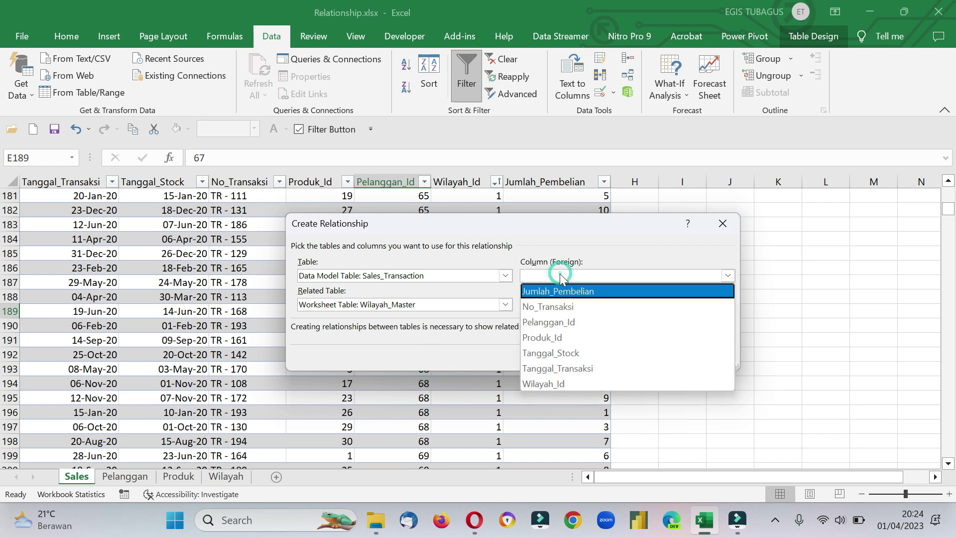
left_click(568, 379)
left_click(563, 306)
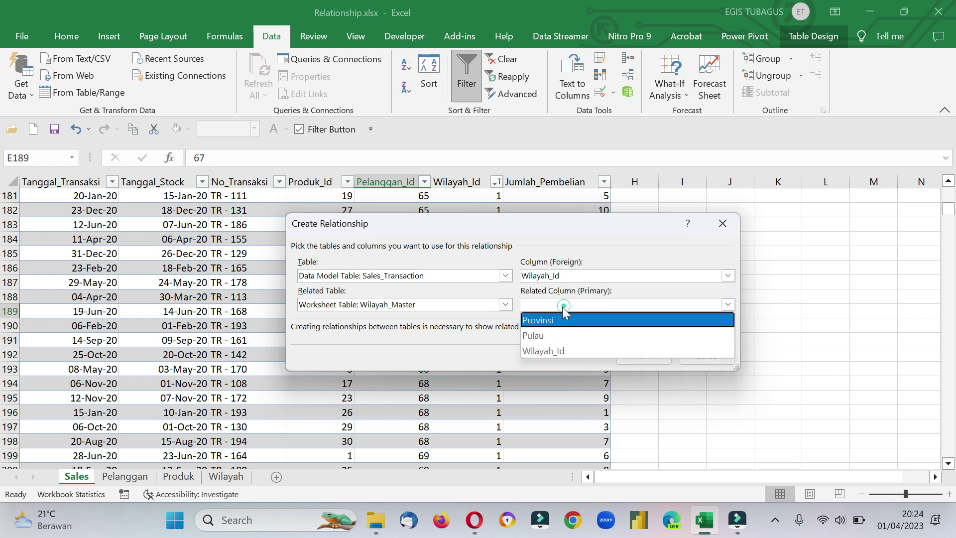
left_click(563, 349)
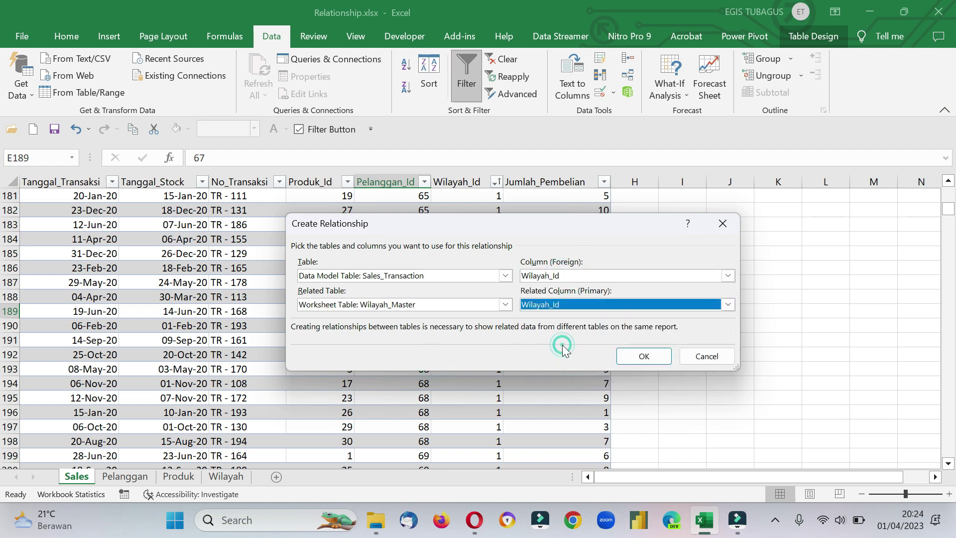
left_click(643, 356)
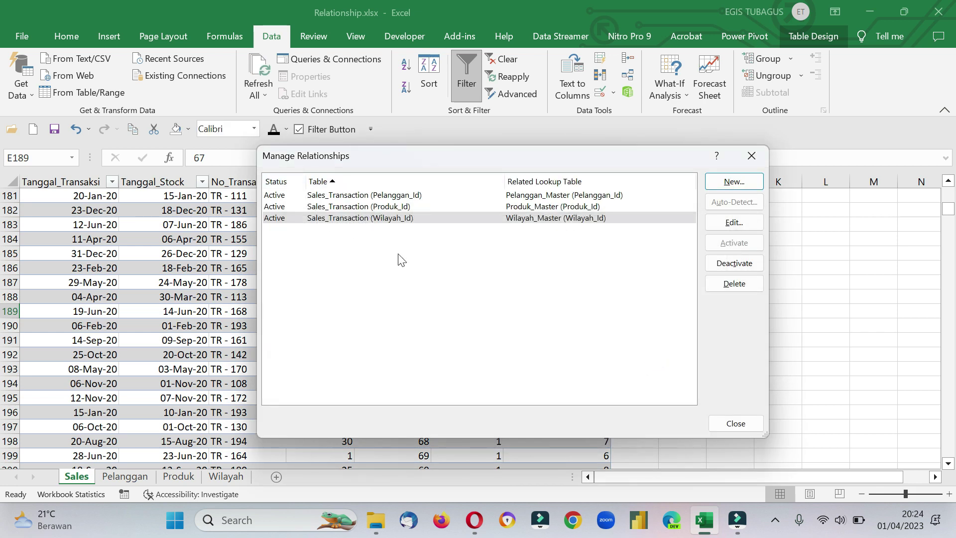
left_click(723, 426)
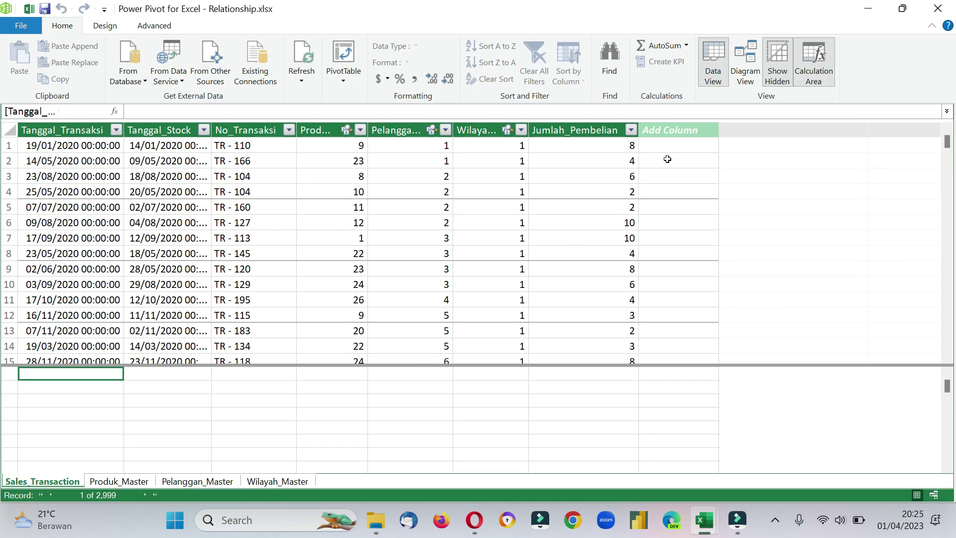
- Show the Power Pivot data model as a diagram, and arrange Produk_Master beside Pelanggan_Master with Sales_Transaction below them
left_click(743, 59)
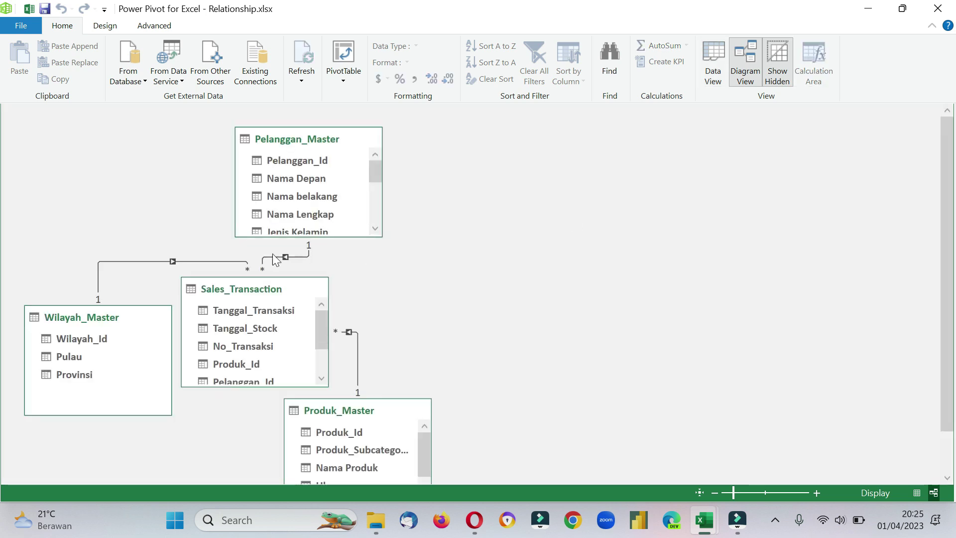
left_click(357, 421)
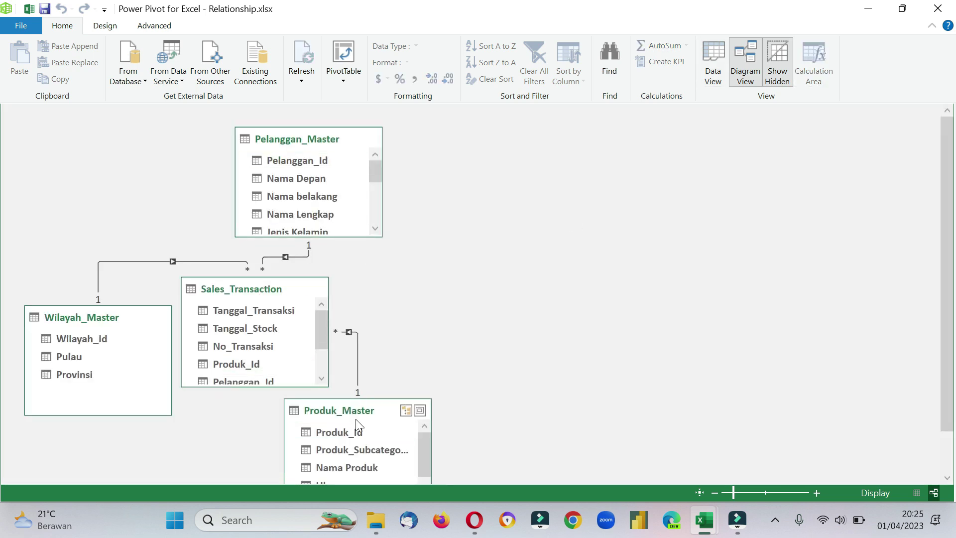
left_click_drag(359, 415, 564, 153)
left_click_drag(271, 292, 390, 344)
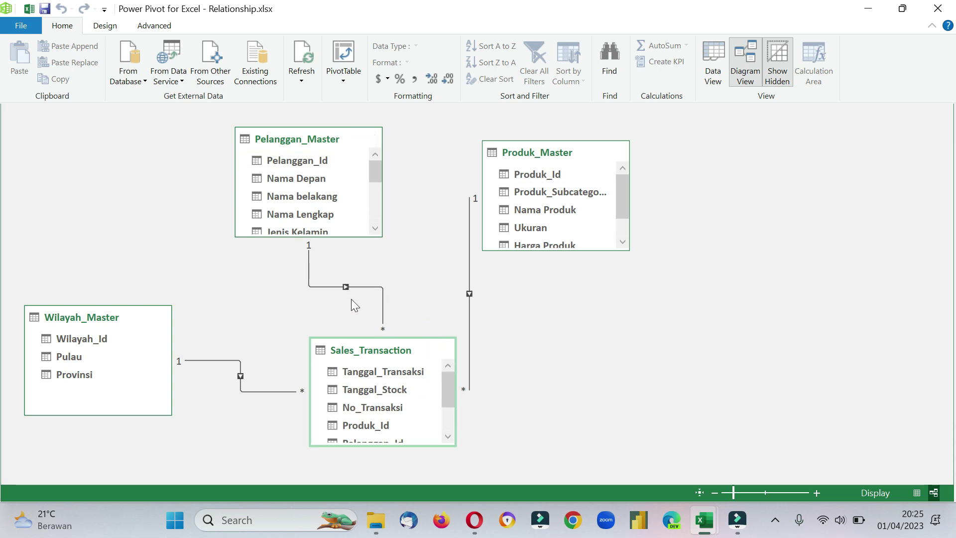
left_click(938, 8)
- Insert a PivotTable from the workbook's Data Model on a new worksheet
left_click(435, 253)
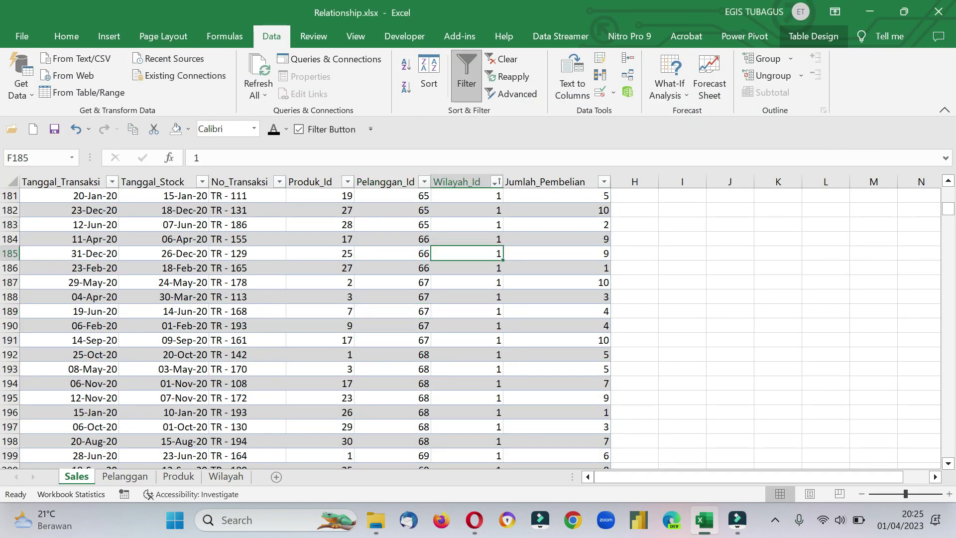
left_click(112, 39)
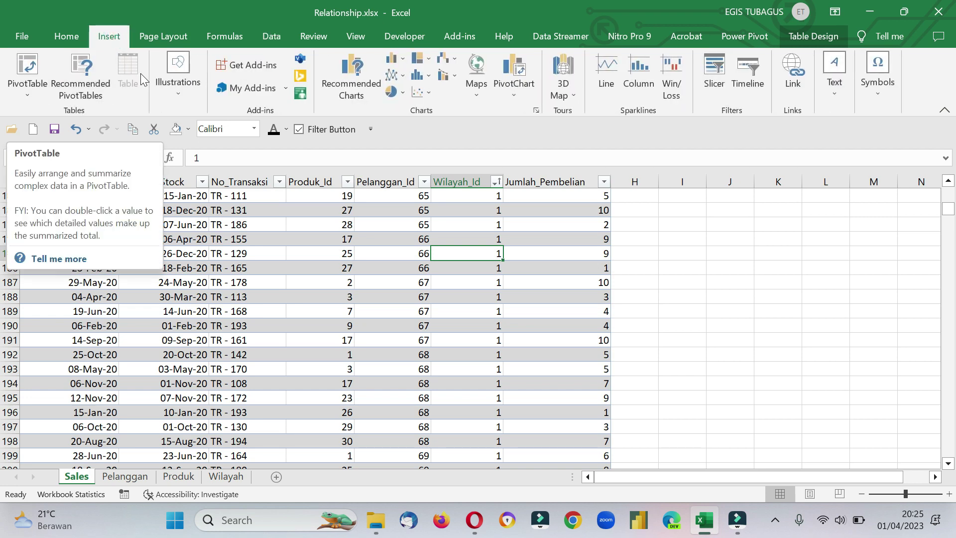
left_click(28, 96)
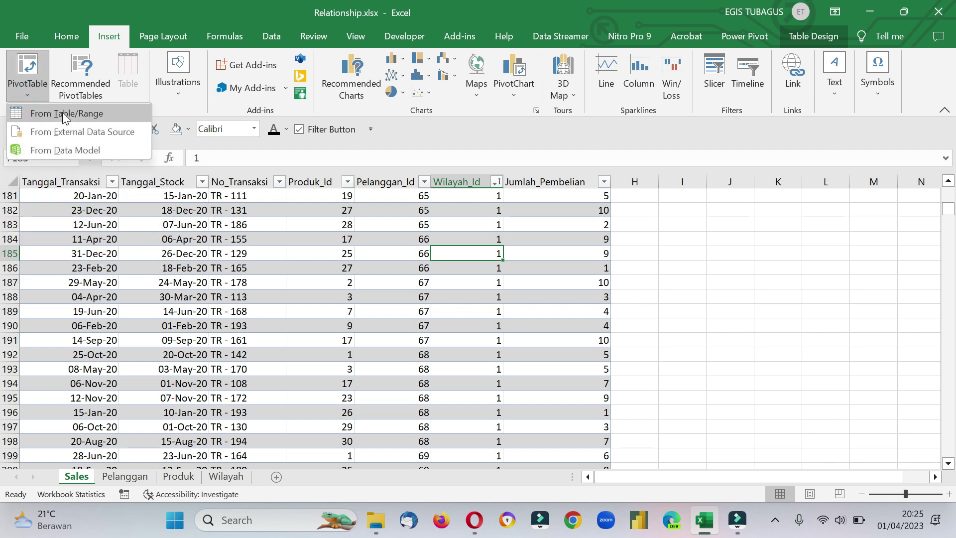
left_click(70, 149)
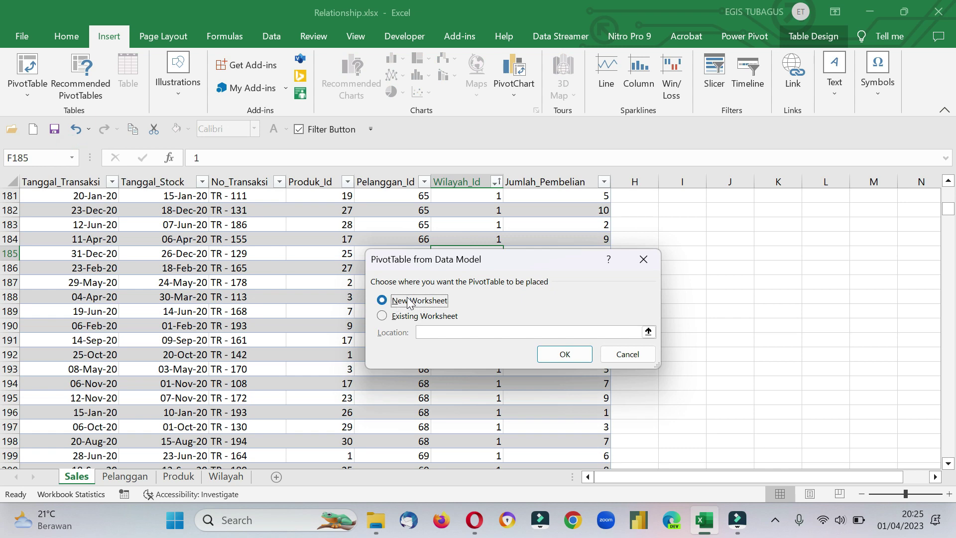
left_click(565, 354)
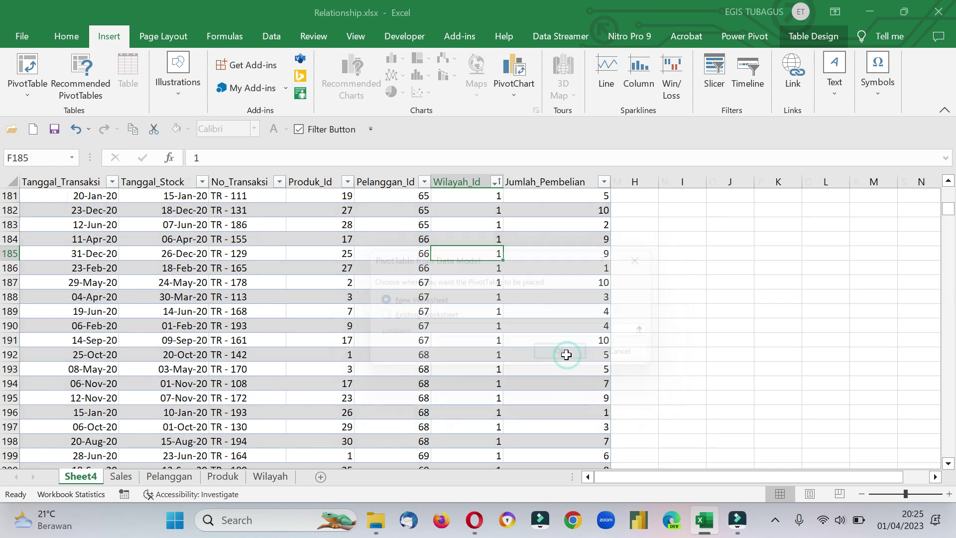
- Collapse the ribbon and add the Nama Lengkap field of Pelanggan_Master to the PivotTable's rows
left_click(946, 105)
mouse_move(939, 249)
left_mouse_down()
mouse_move(940, 262)
mouse_move(940, 253)
left_mouse_up()
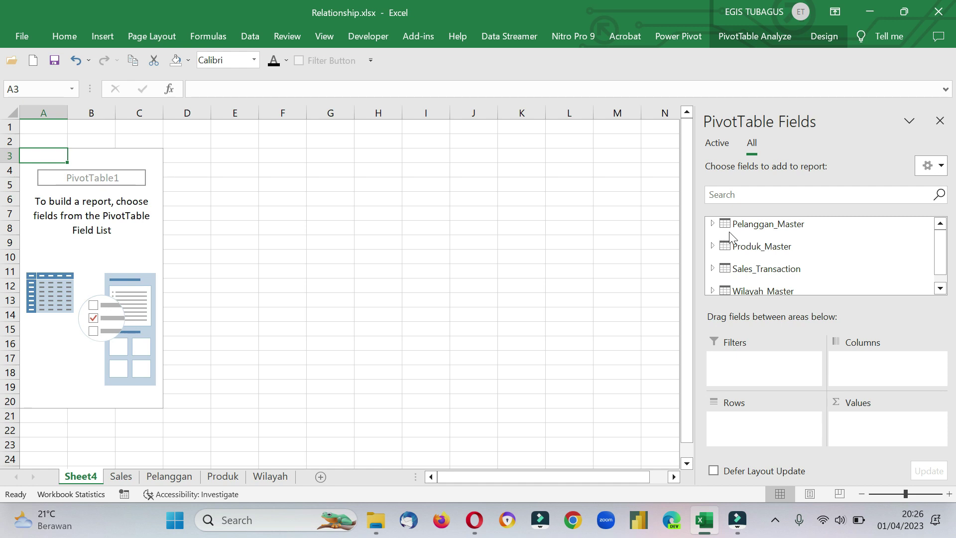
left_click(712, 224)
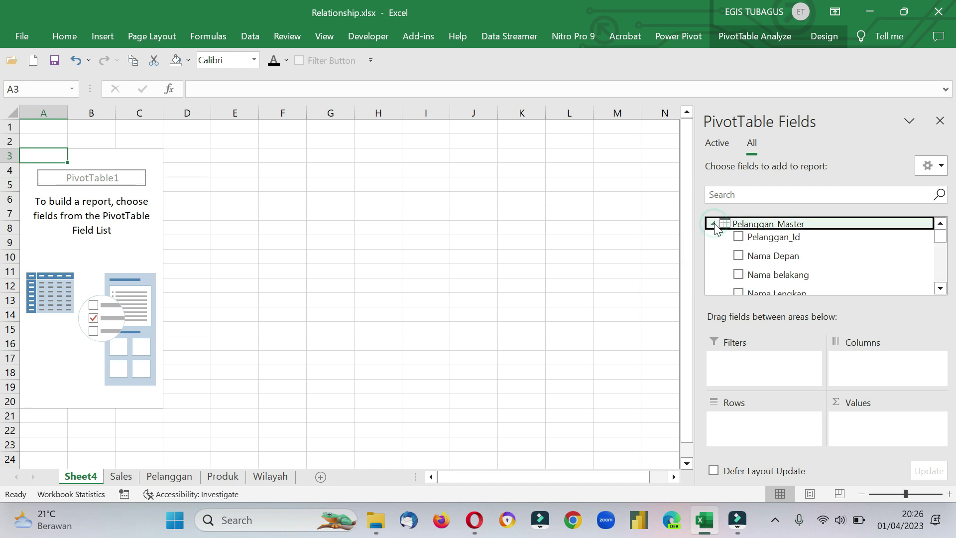
scroll(809, 259, "down", 2)
left_click_drag(799, 263, 772, 427)
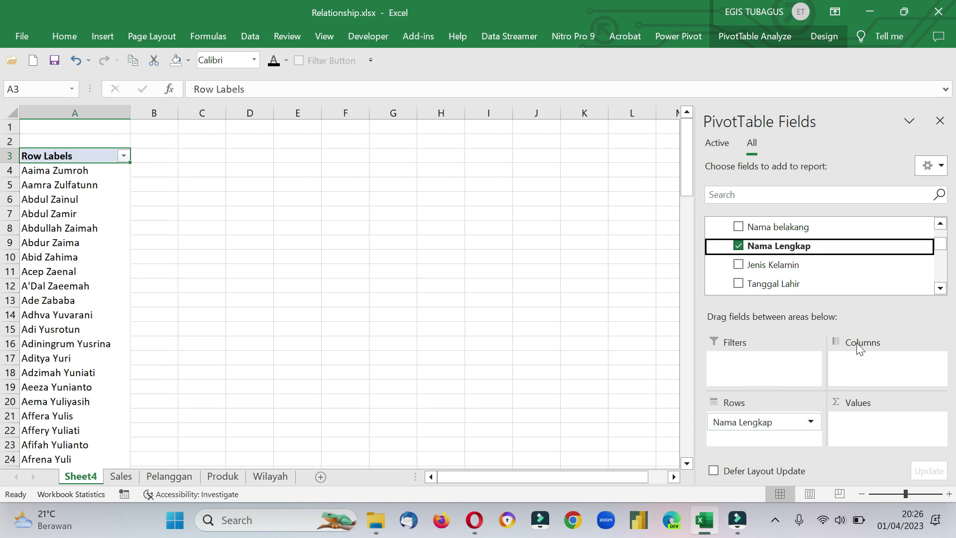
- Add the Pulau field of Wilayah_Master to the PivotTable's columns
left_click_drag(944, 249, 949, 282)
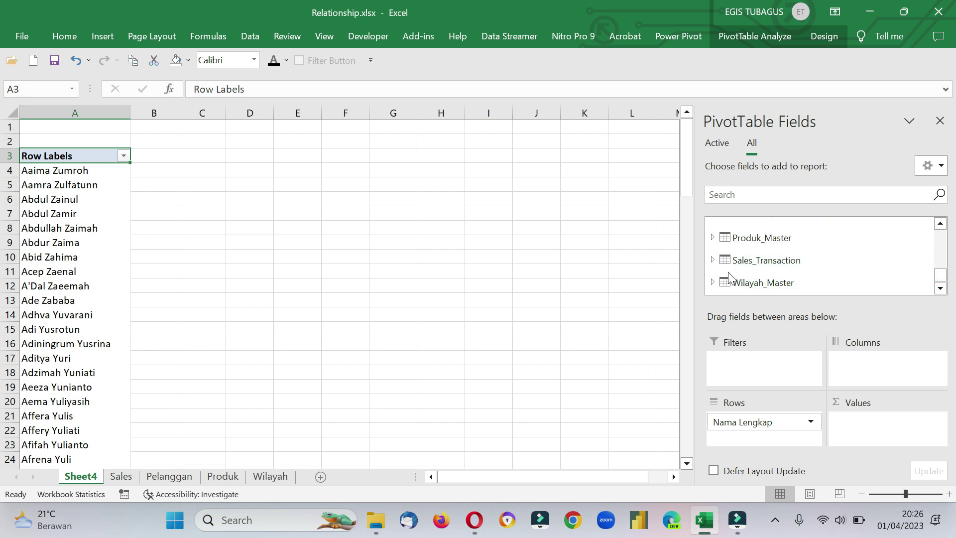
left_click(712, 282)
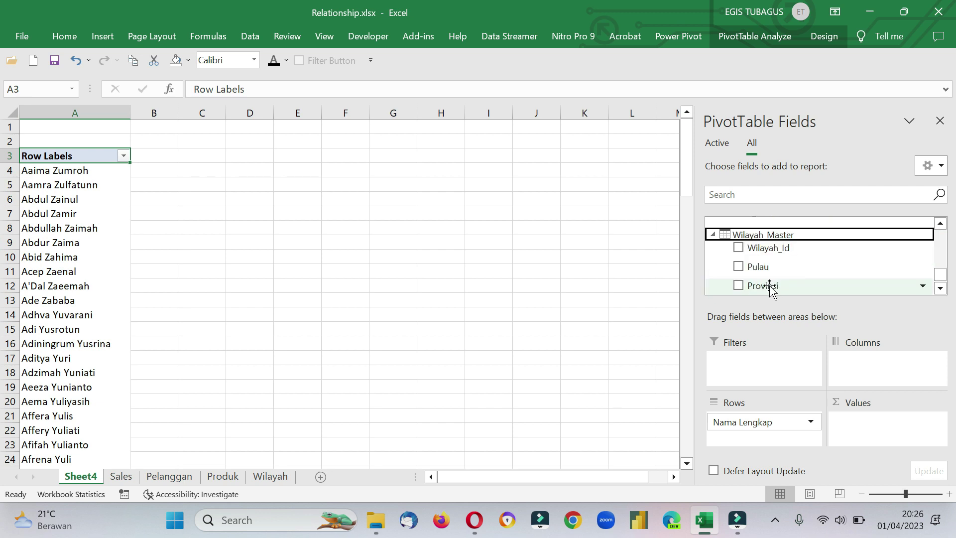
left_click_drag(766, 267, 862, 367)
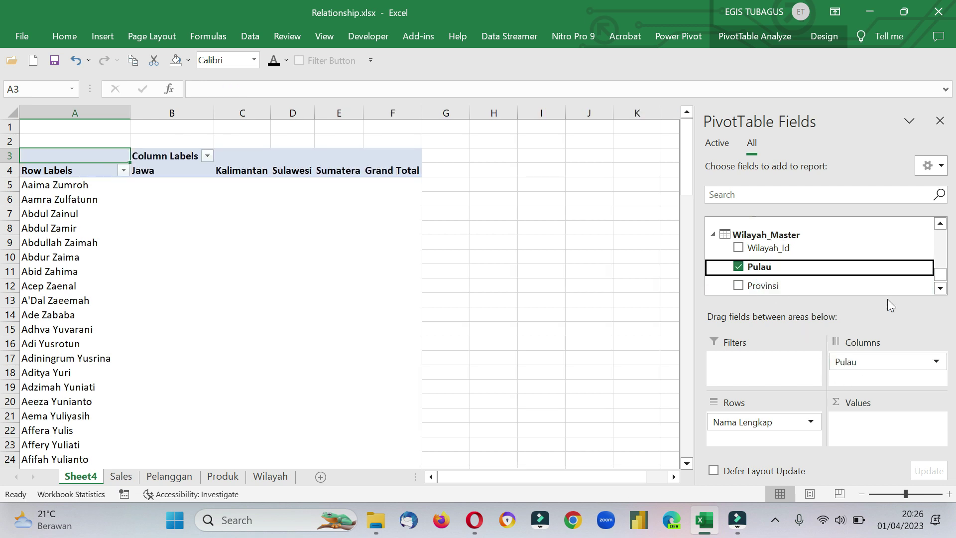
- Add the Jumlah_Pembelian field of Sales_Transaction to the PivotTable's values and look through the purchases per customer and island
scroll(784, 249, "up", 3)
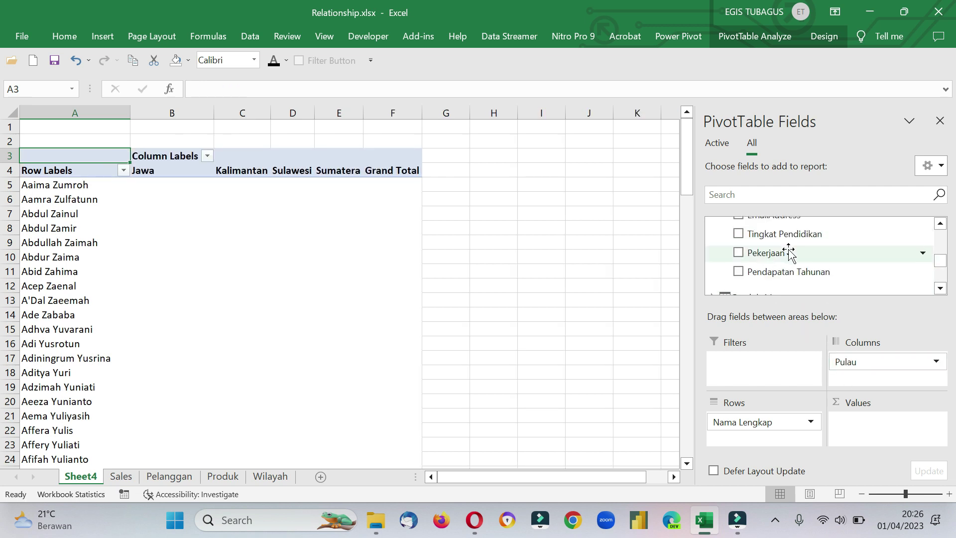
scroll(793, 256, "down", 2)
left_click(714, 280)
scroll(819, 261, "down", 2)
left_click_drag(784, 280, 874, 421)
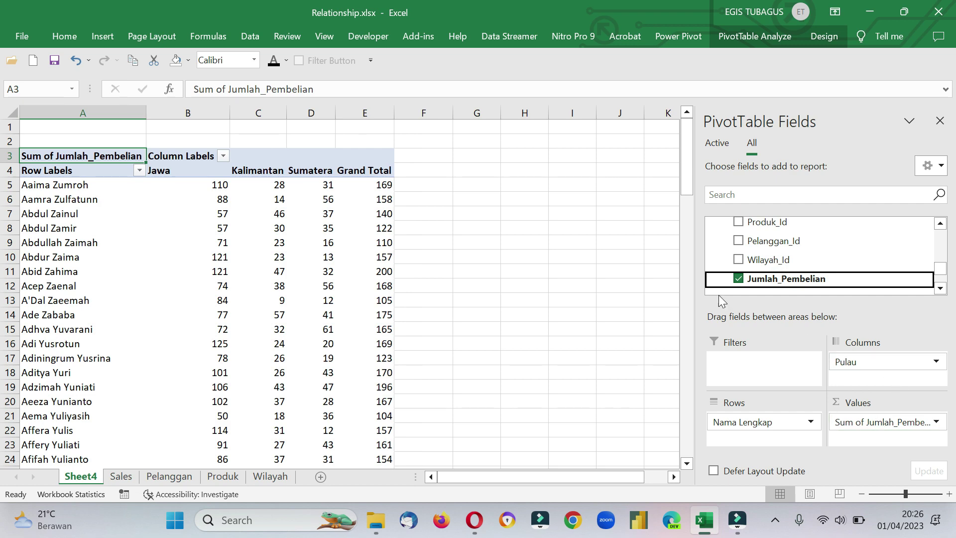
left_click(79, 184)
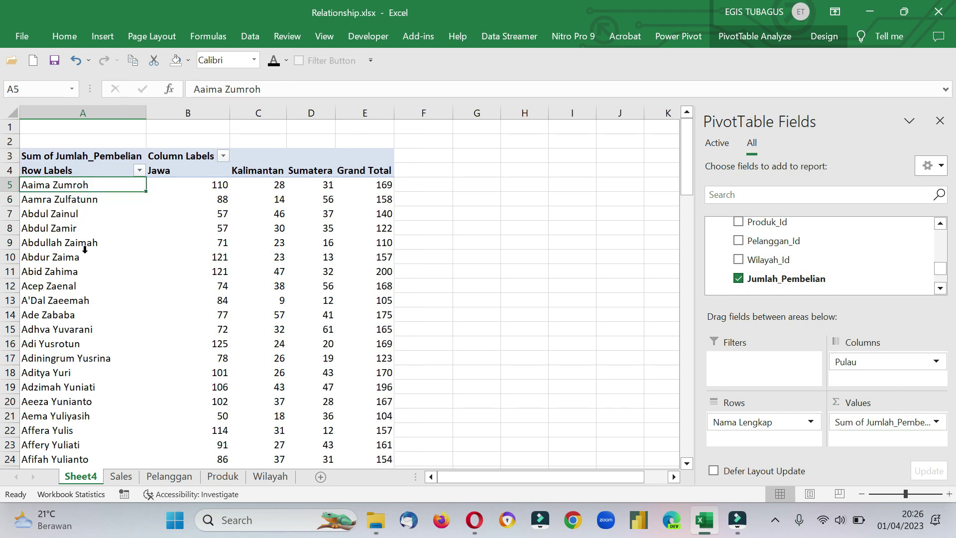
scroll(259, 227, "down", 18)
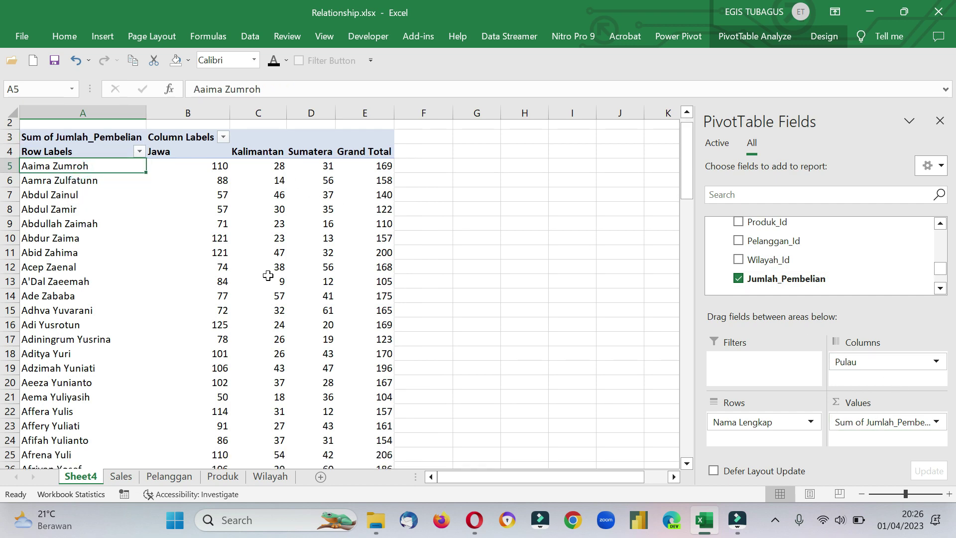
scroll(271, 269, "down", 14)
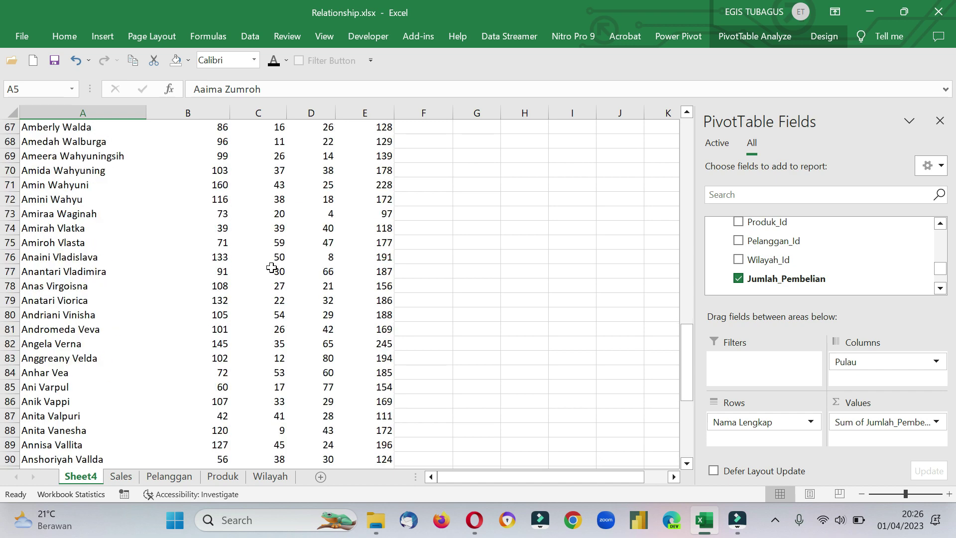
scroll(271, 267, "up", 10)
scroll(272, 266, "up", 20)
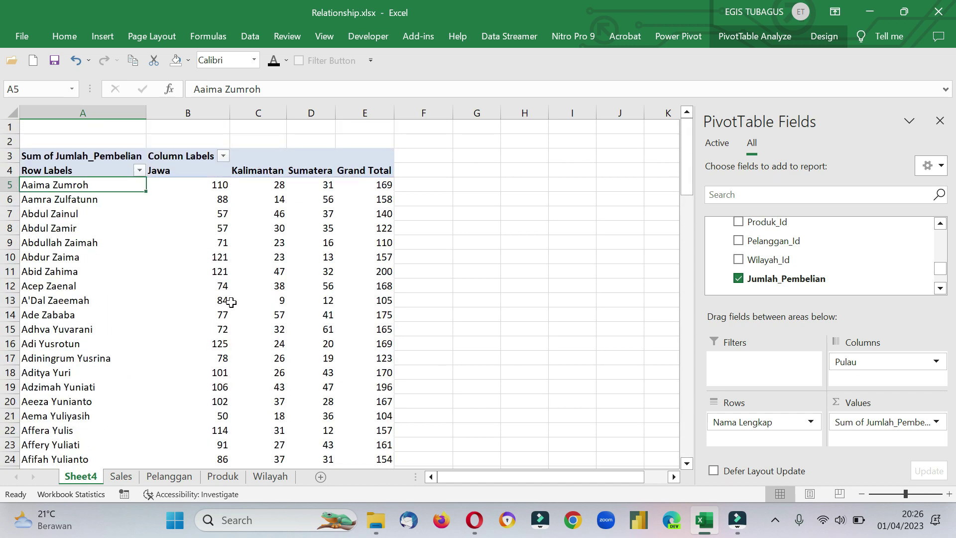
left_click(121, 476)
left_click(97, 479)
- Insert a second PivotTable from the workbook's Data Model at cell G3 of the existing Sheet4
left_click(168, 245)
left_click(98, 36)
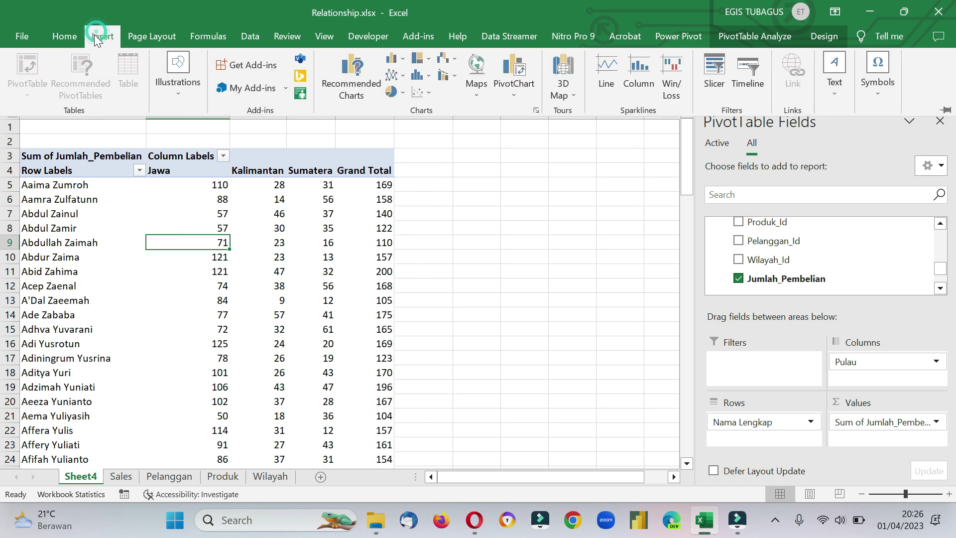
left_click(481, 252)
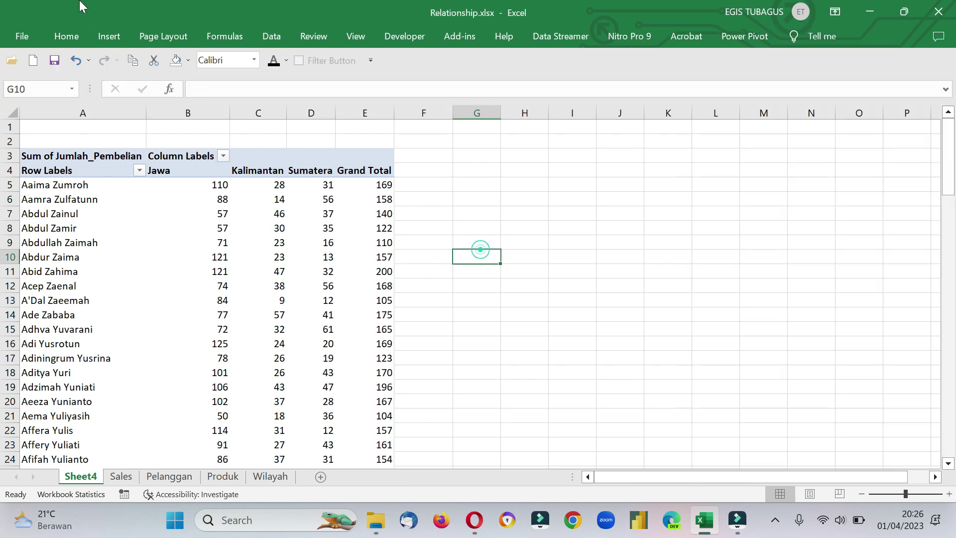
left_click(101, 36)
left_click(31, 97)
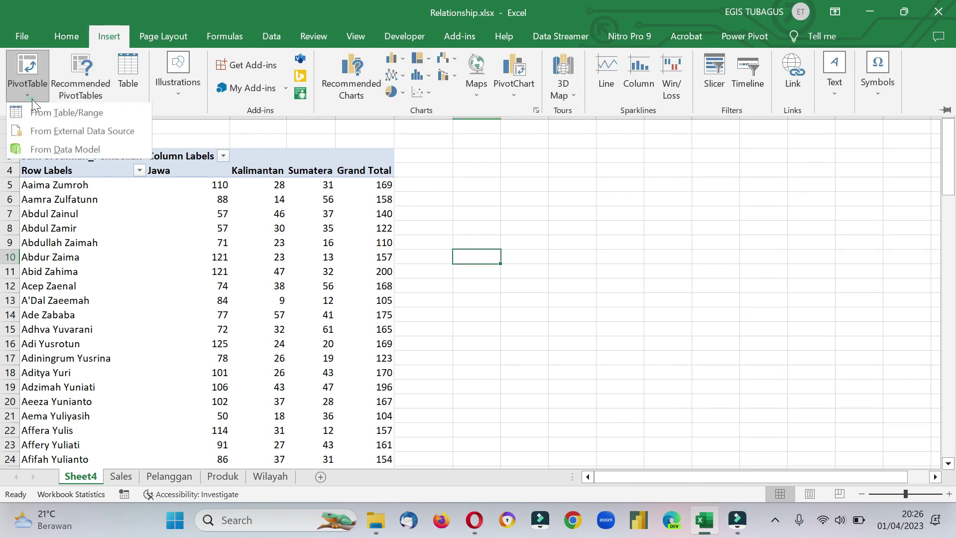
left_click(65, 151)
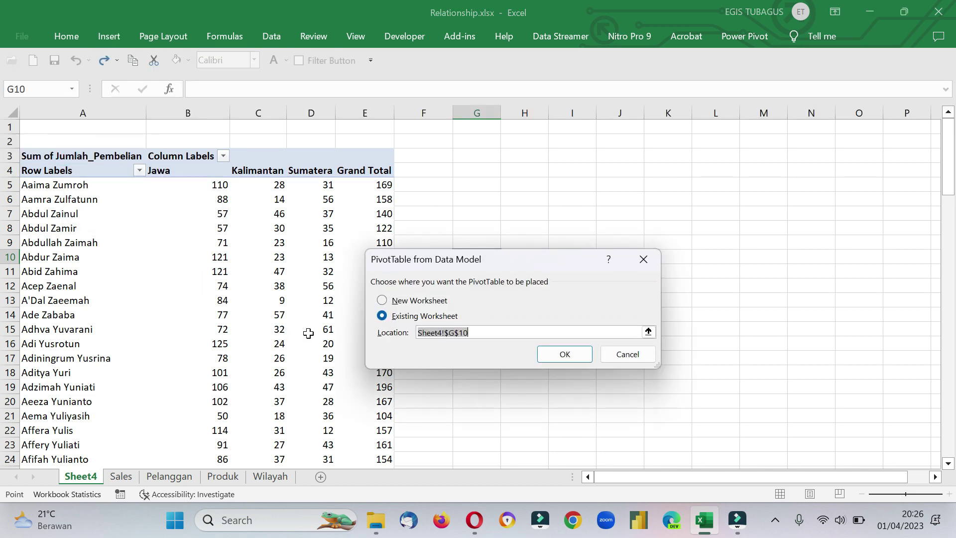
left_click(460, 160)
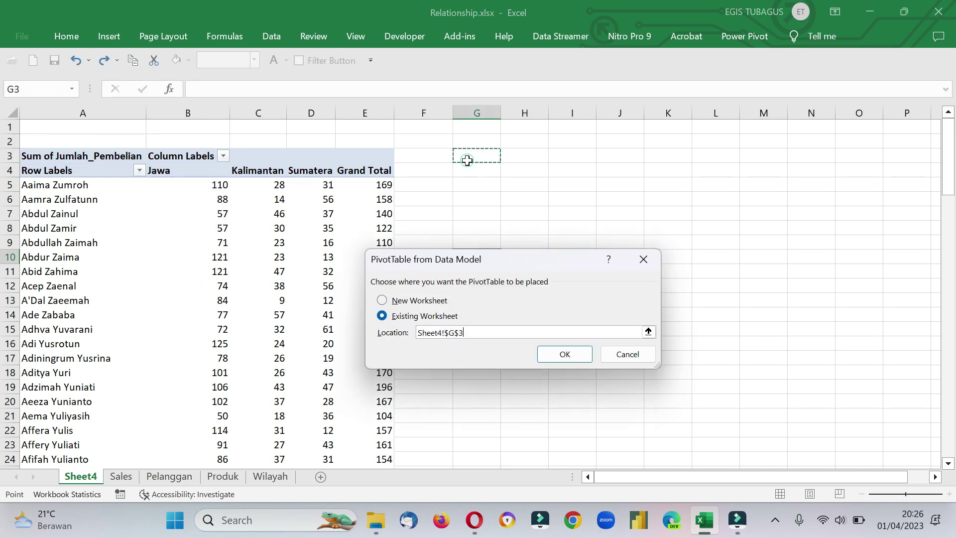
left_click(566, 355)
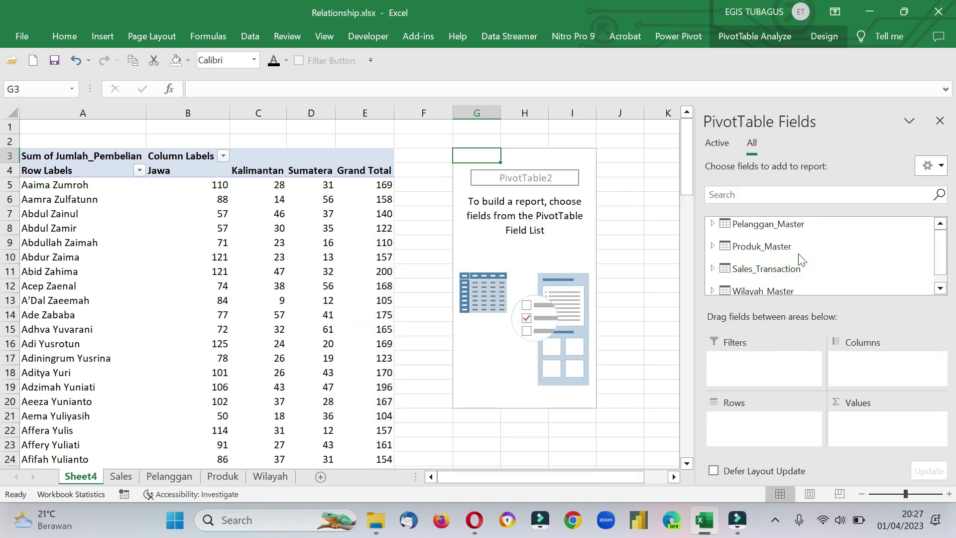
- Add the Nama Produk field of Produk_Master to the new PivotTable's rows
left_click(712, 246)
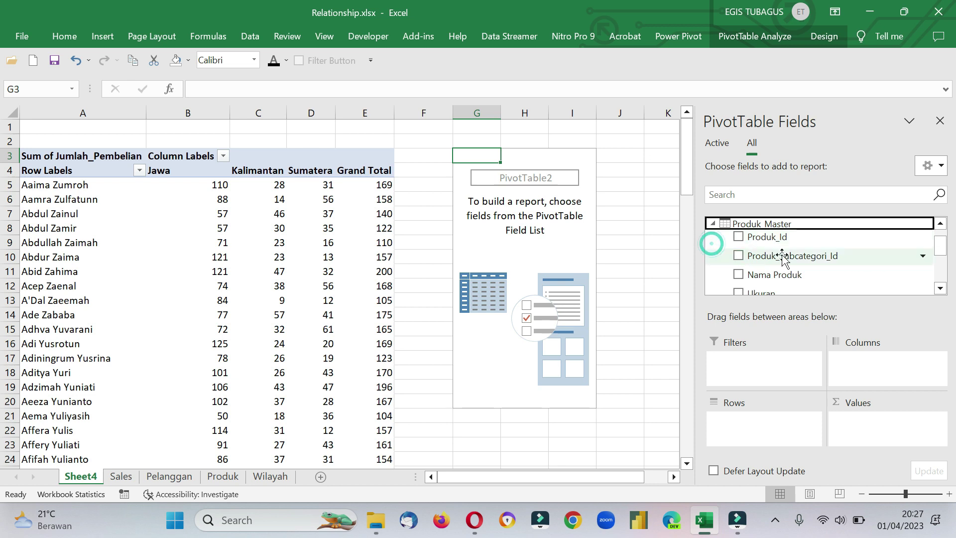
scroll(815, 275, "down", 1)
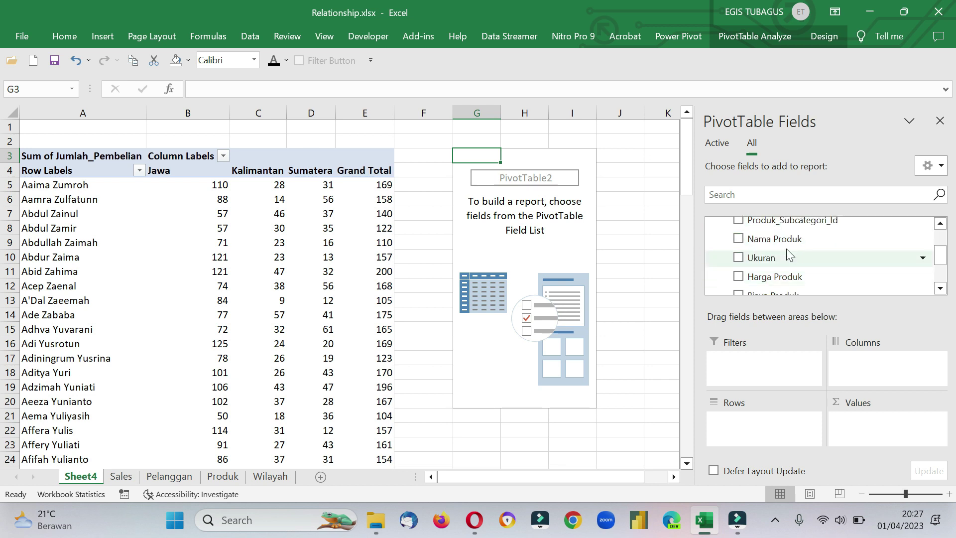
left_click_drag(781, 239, 793, 434)
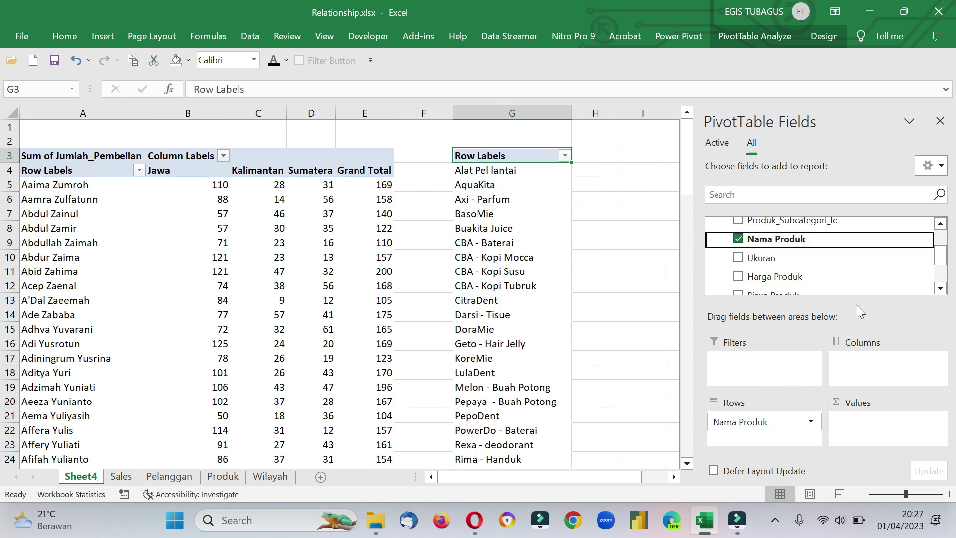
- Add the Jenis Kelamin field of Pelanggan_Master to the new PivotTable's columns
mouse_move(939, 256)
left_mouse_down()
mouse_move(942, 285)
mouse_move(944, 244)
left_mouse_up()
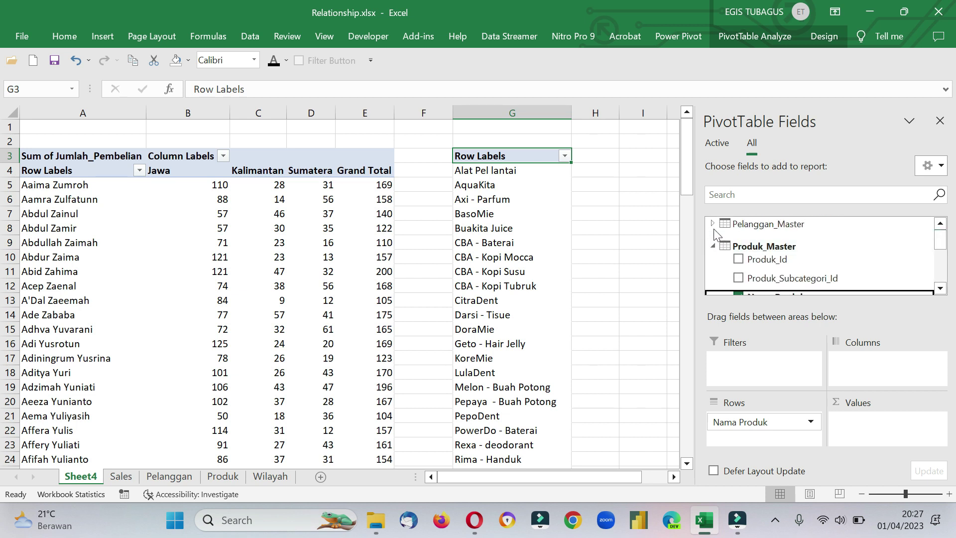
left_click(712, 224)
scroll(829, 246, "down", 3)
left_click_drag(772, 241, 862, 367)
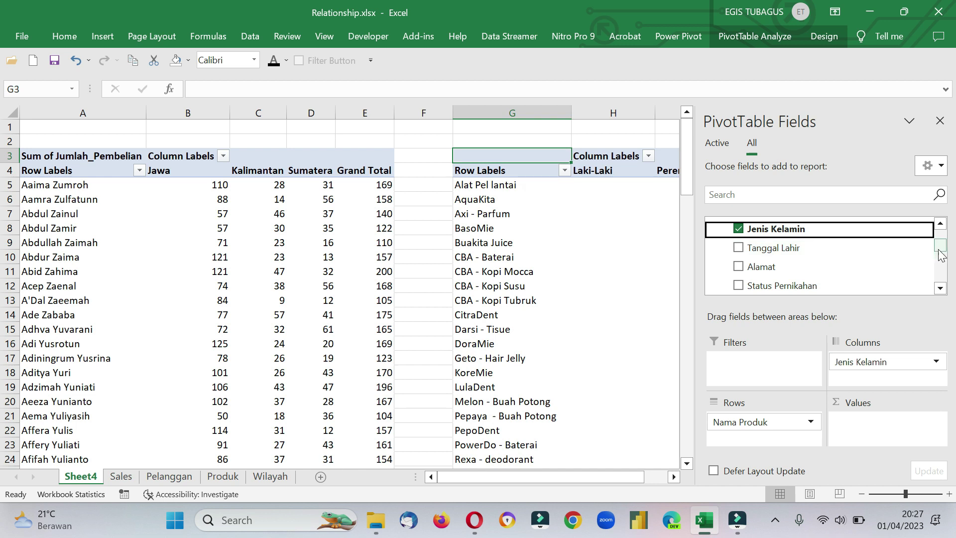
- Add the Jumlah_Pembelian field of Sales_Transaction to the new PivotTable's values and close the field list
scroll(936, 249, "down", 5)
left_click(715, 269)
scroll(845, 273, "down", 3)
left_click_drag(784, 280, 871, 421)
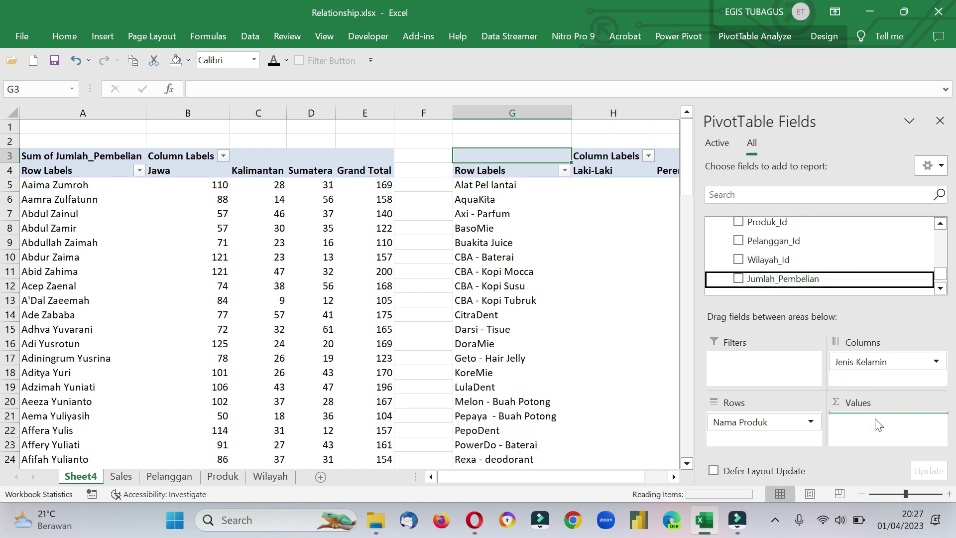
left_click(939, 122)
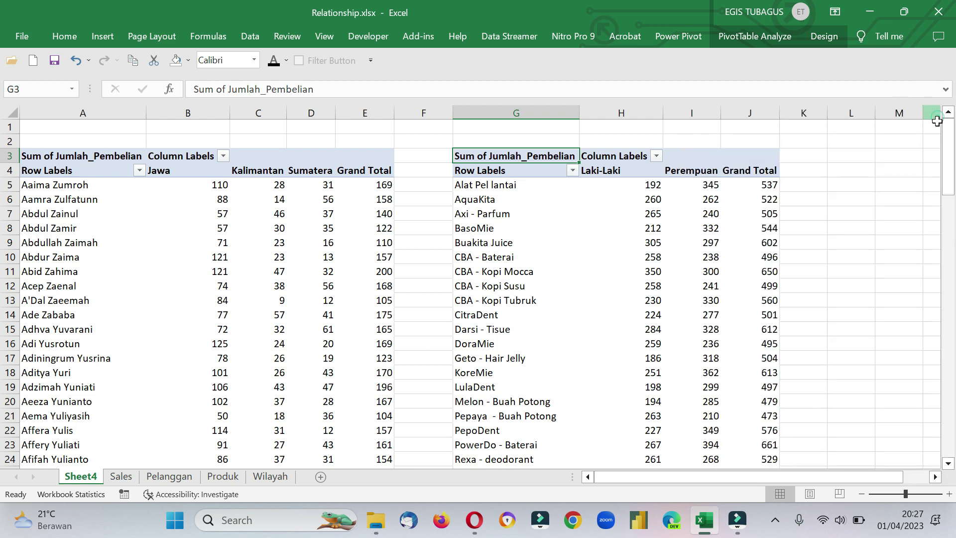
- Examine the purchases per product and gender in the second PivotTable, from its column headings down to the grand totals
left_click(617, 195)
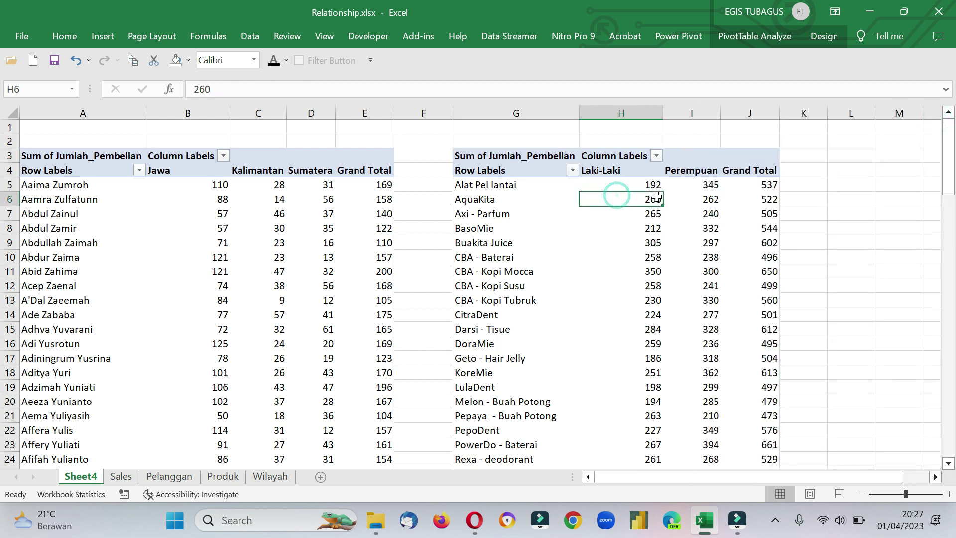
left_click(697, 244)
left_click_drag(603, 171, 697, 170)
left_click_drag(513, 188, 506, 356)
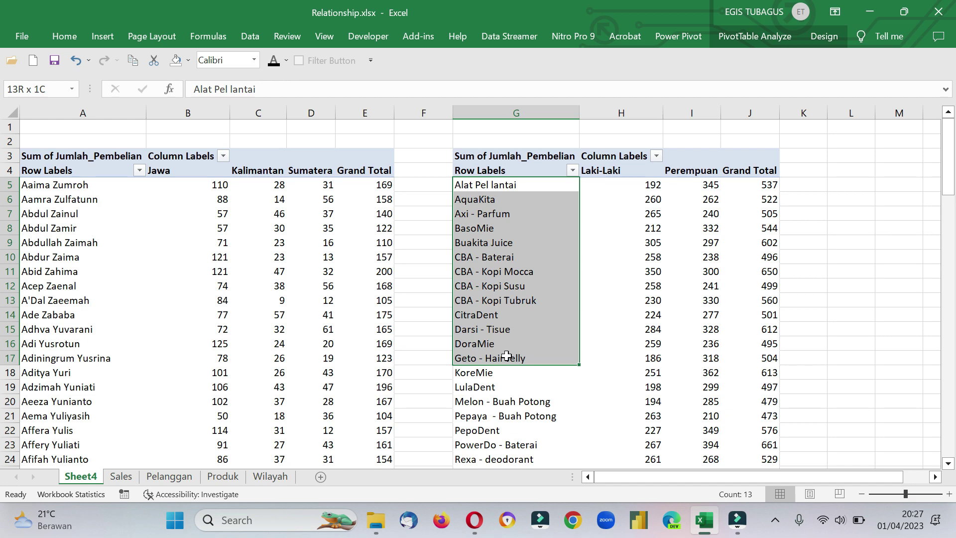
left_click_drag(630, 194, 739, 376)
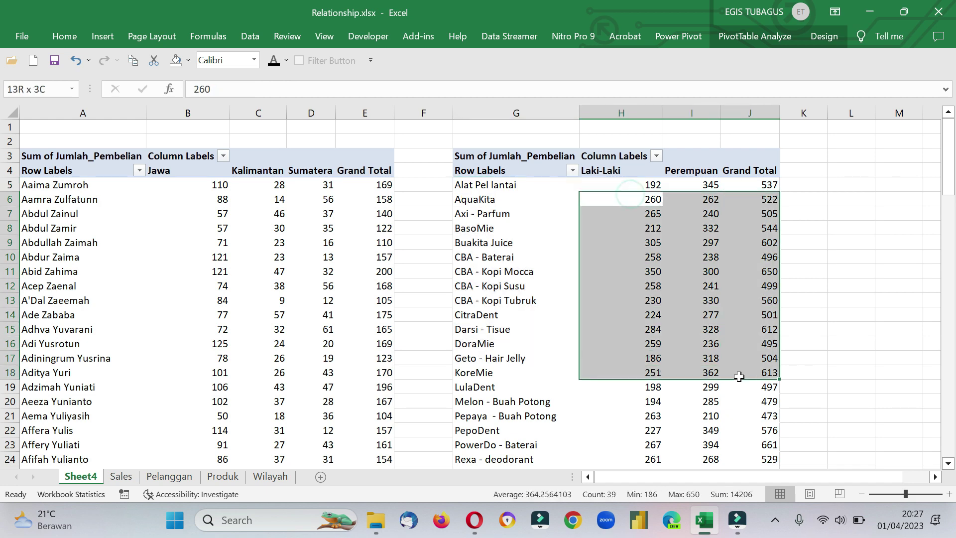
scroll(722, 339, "down", 7)
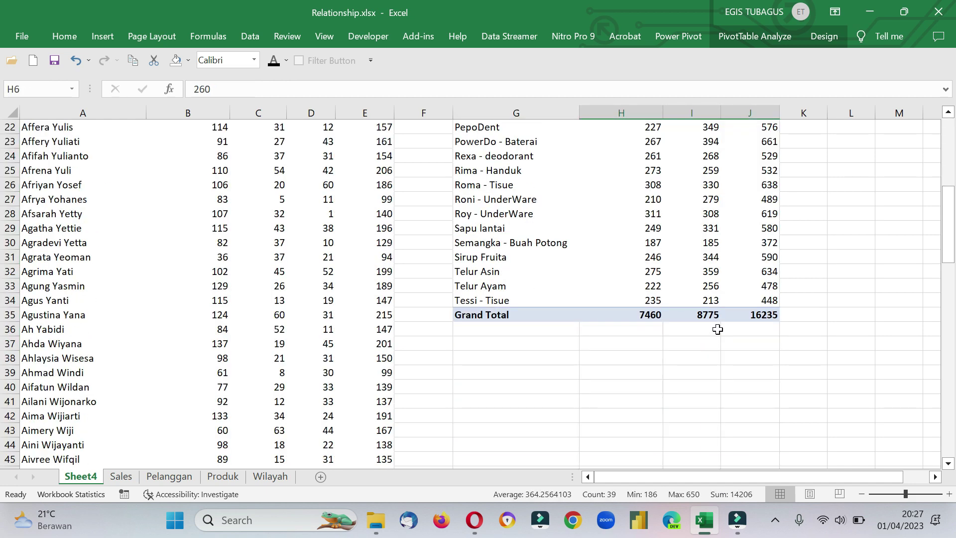
scroll(718, 330, "up", 7)
left_click(371, 243)
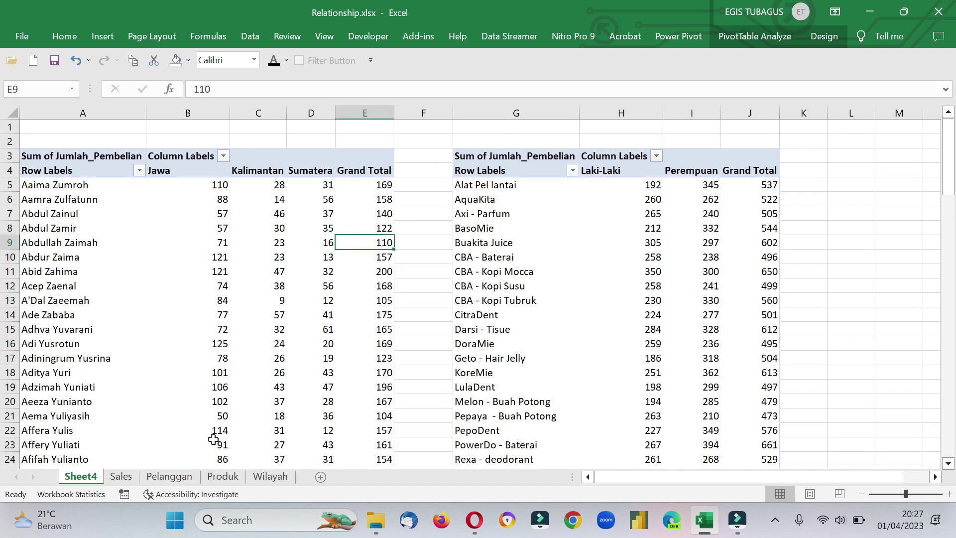
- Look over the Pelanggan, Sales, Produk and Wilayah source tables and locate the Relationships command
mouse_move(212, 427)
left_click(154, 479)
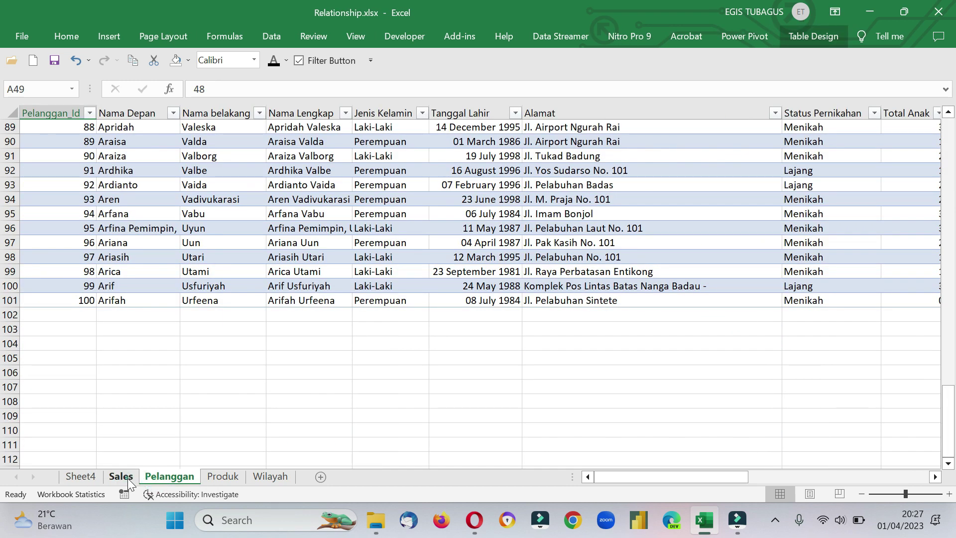
left_click(128, 478)
left_click(208, 479)
left_click(261, 479)
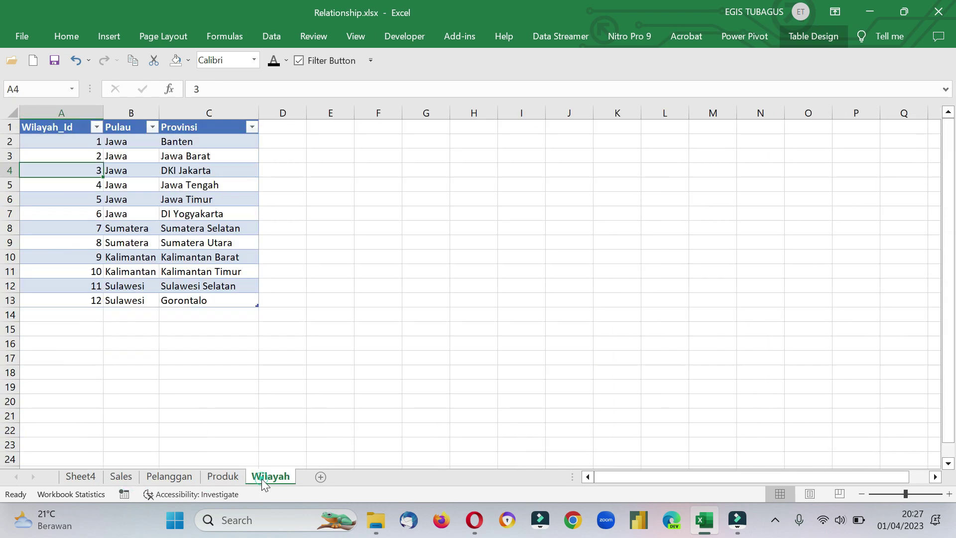
left_click(266, 36)
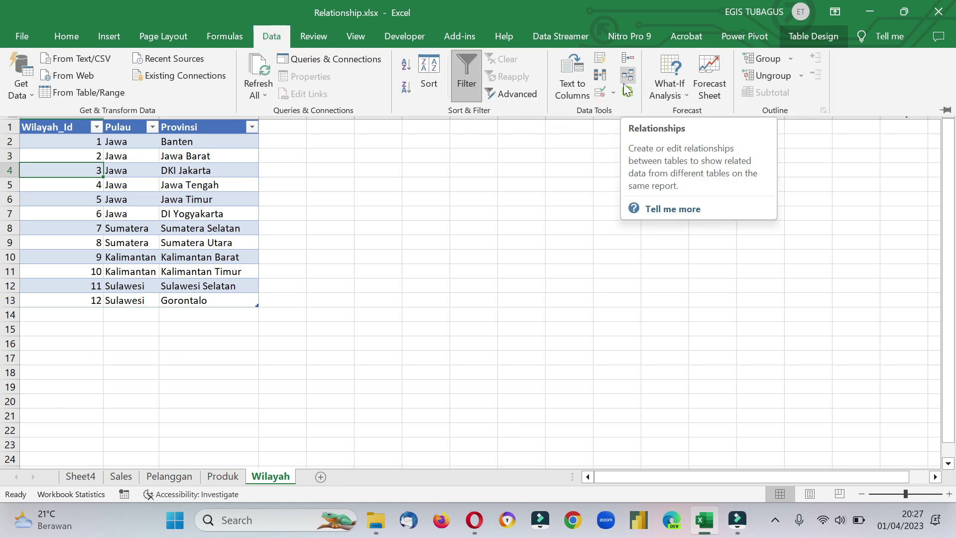
- Review the Sales table's ID columns from its first rows, the Relationships command, and the Pelanggan, Produk and Wilayah master tables
left_click(122, 477)
left_click(122, 477)
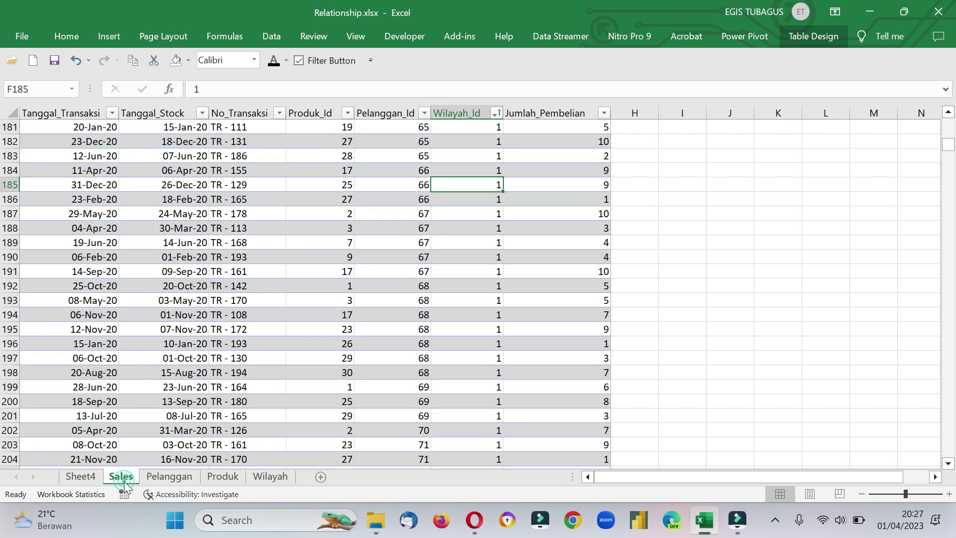
left_click(204, 156)
scroll(215, 220, "up", 6)
scroll(215, 220, "up", 20)
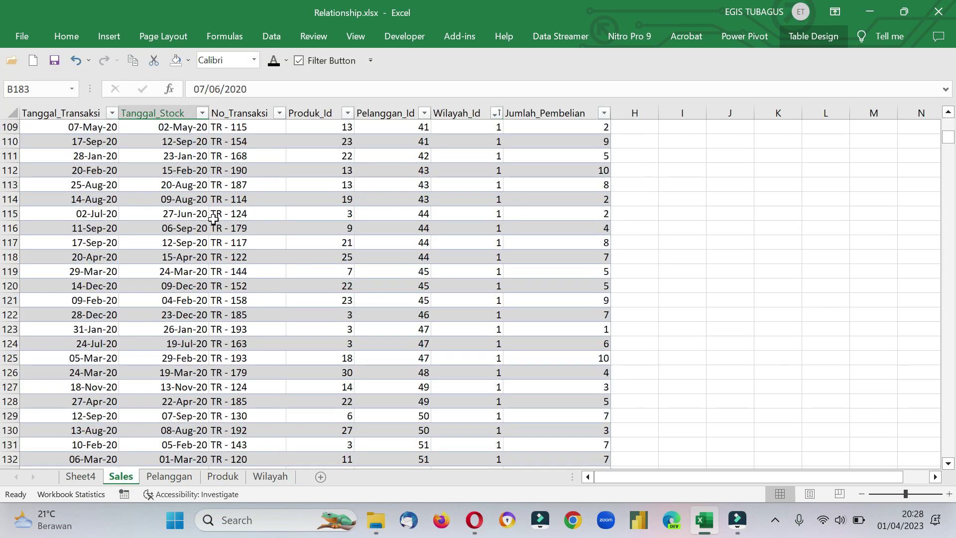
scroll(213, 219, "up", 20)
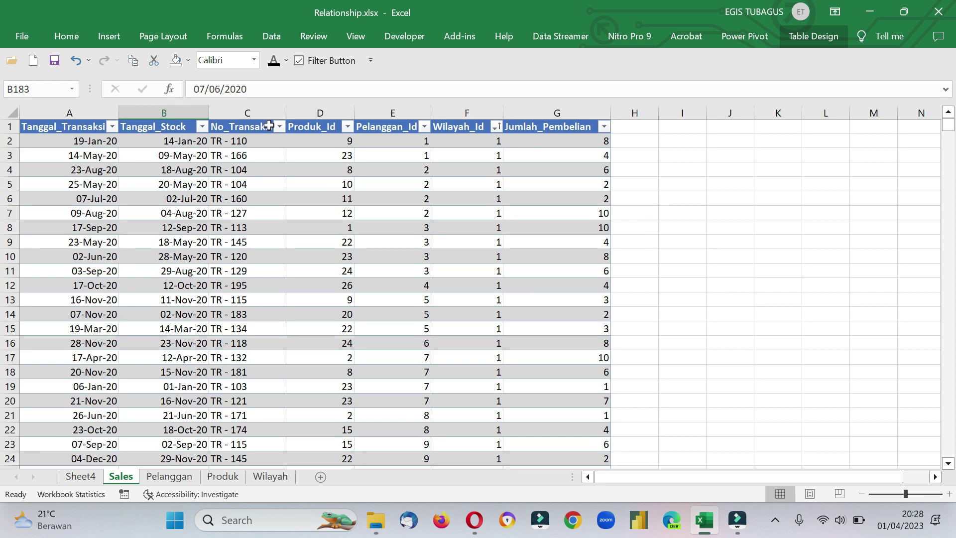
left_click(272, 36)
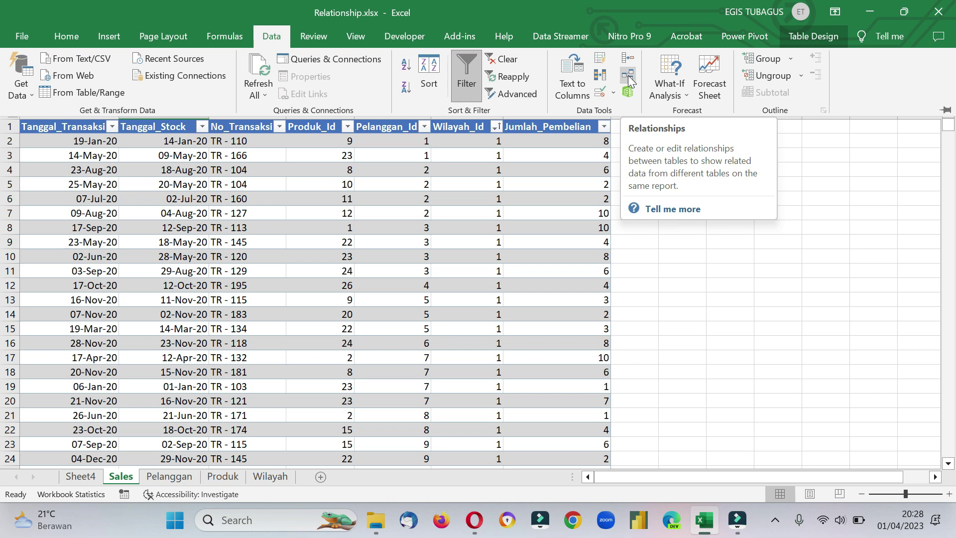
left_click(468, 210)
left_click(398, 228)
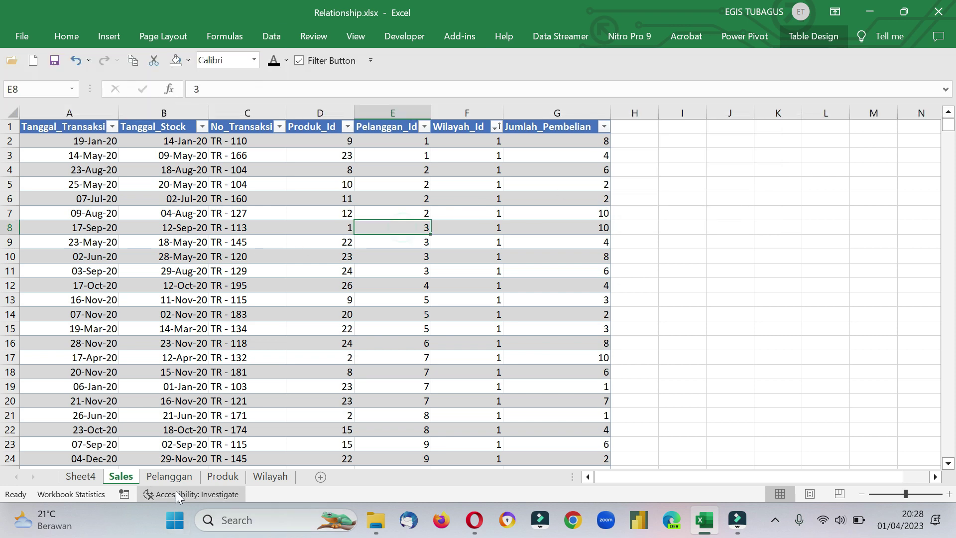
left_click(182, 478)
left_click(227, 476)
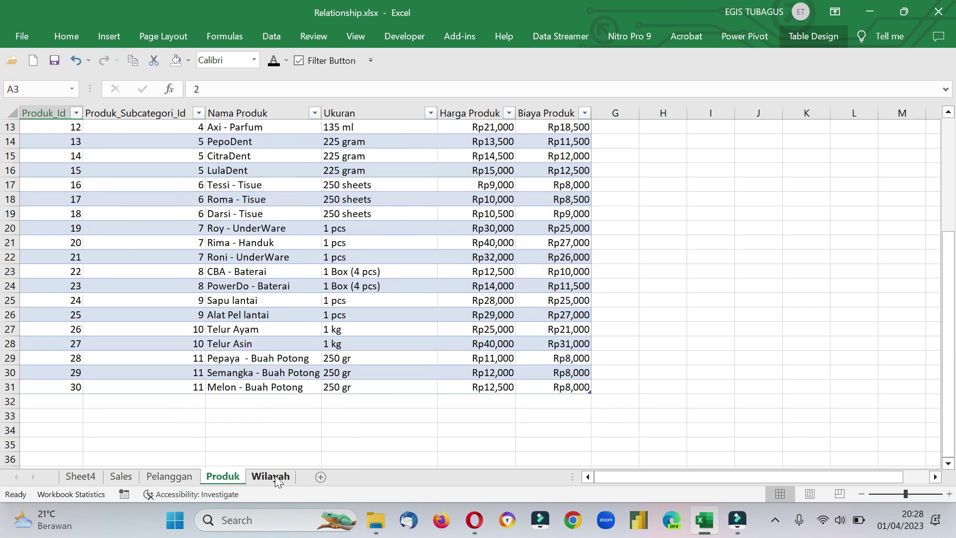
left_click(273, 476)
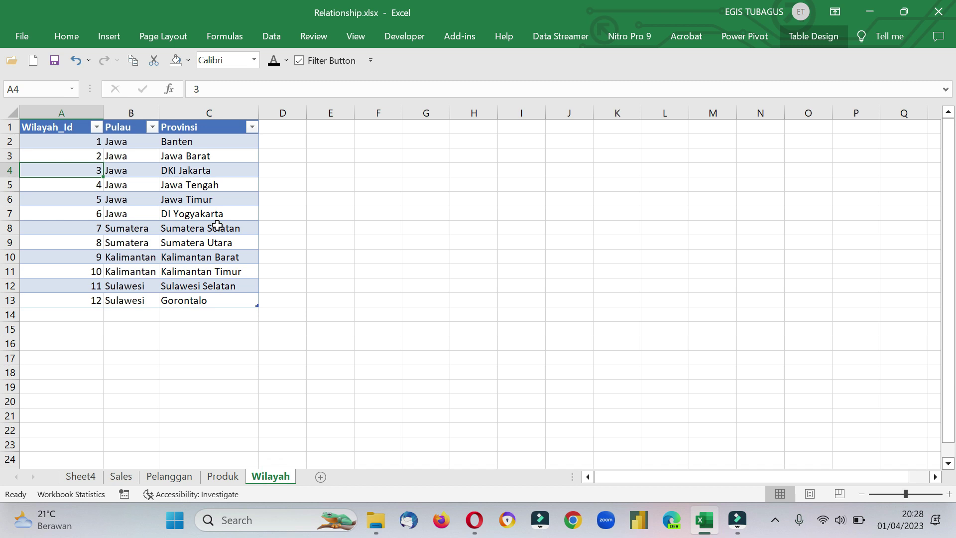